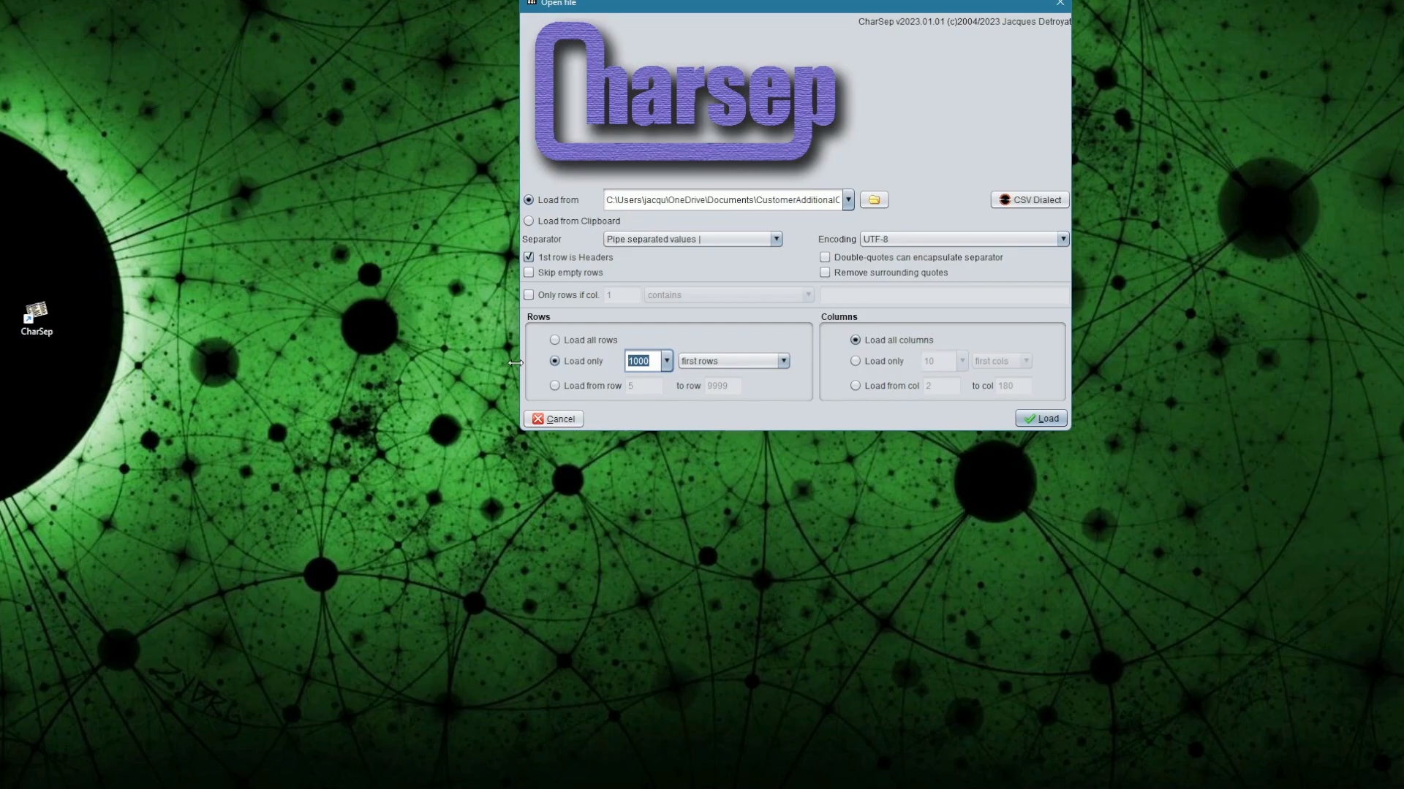
- Load the first 60 rows of CustomerAdditionalCols.csv as pipe-separated values, treating the first row as headers
key("Return")
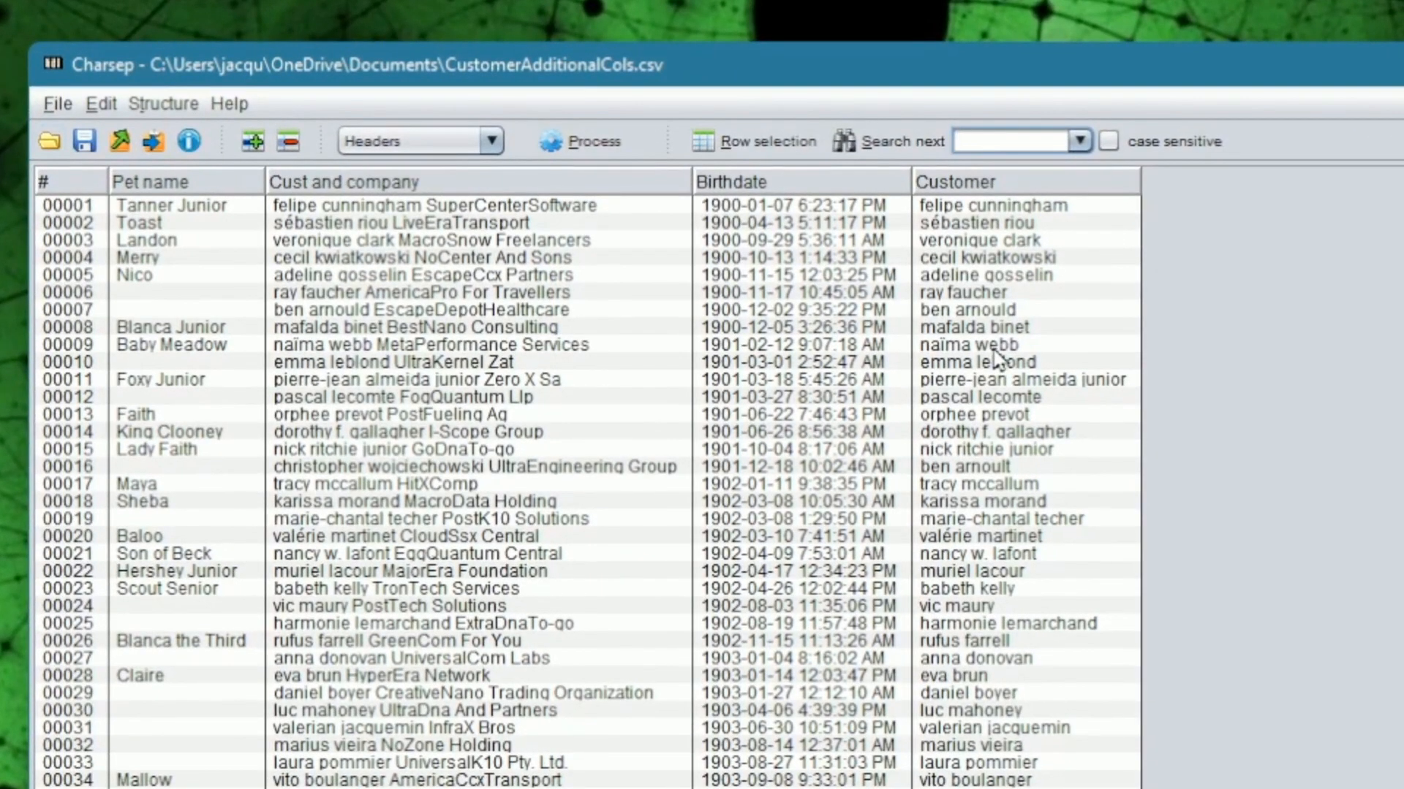
- Search the whole grid for "son" and step forward through every match to the end of the data
type("on")
left_click(881, 141)
left_click(885, 142)
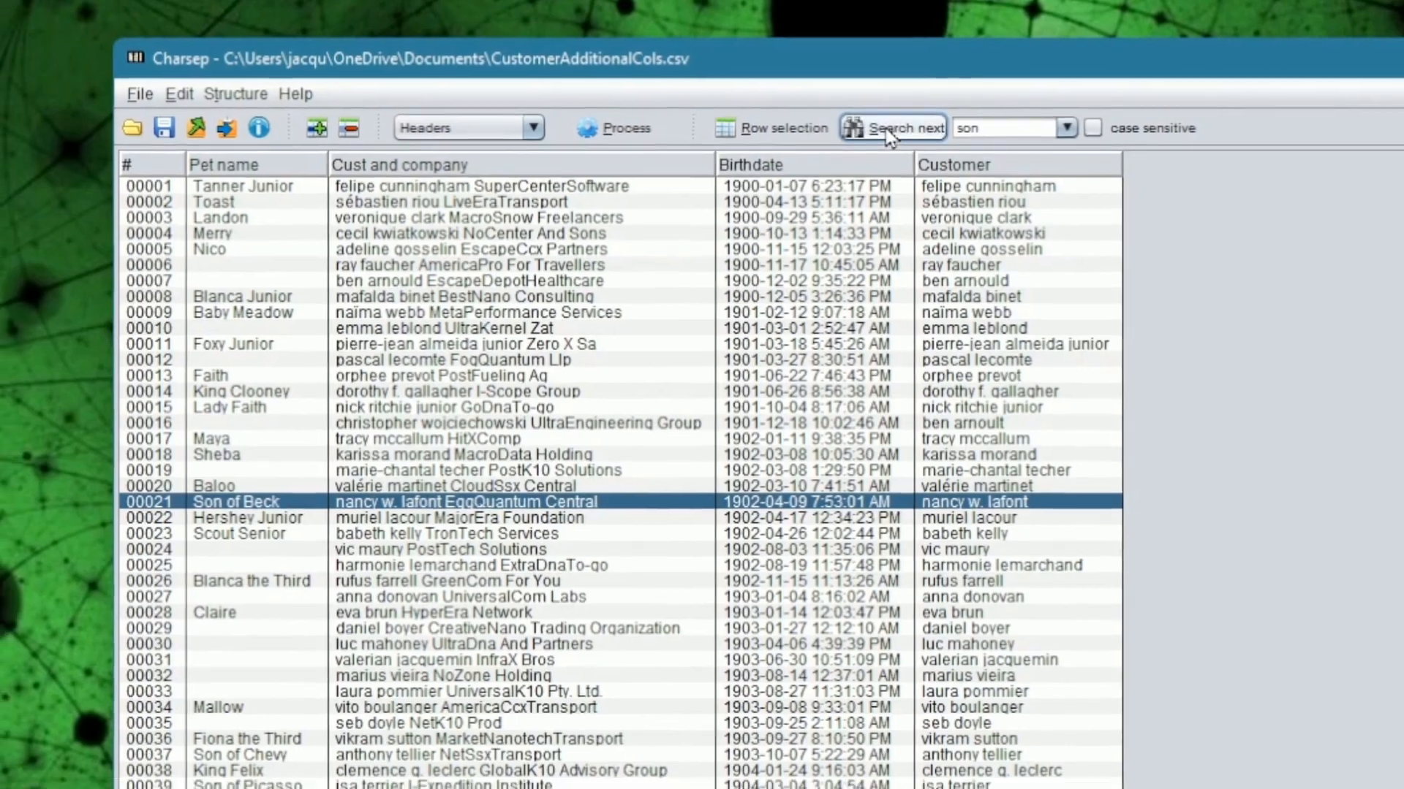
left_click(885, 141)
left_click(888, 126)
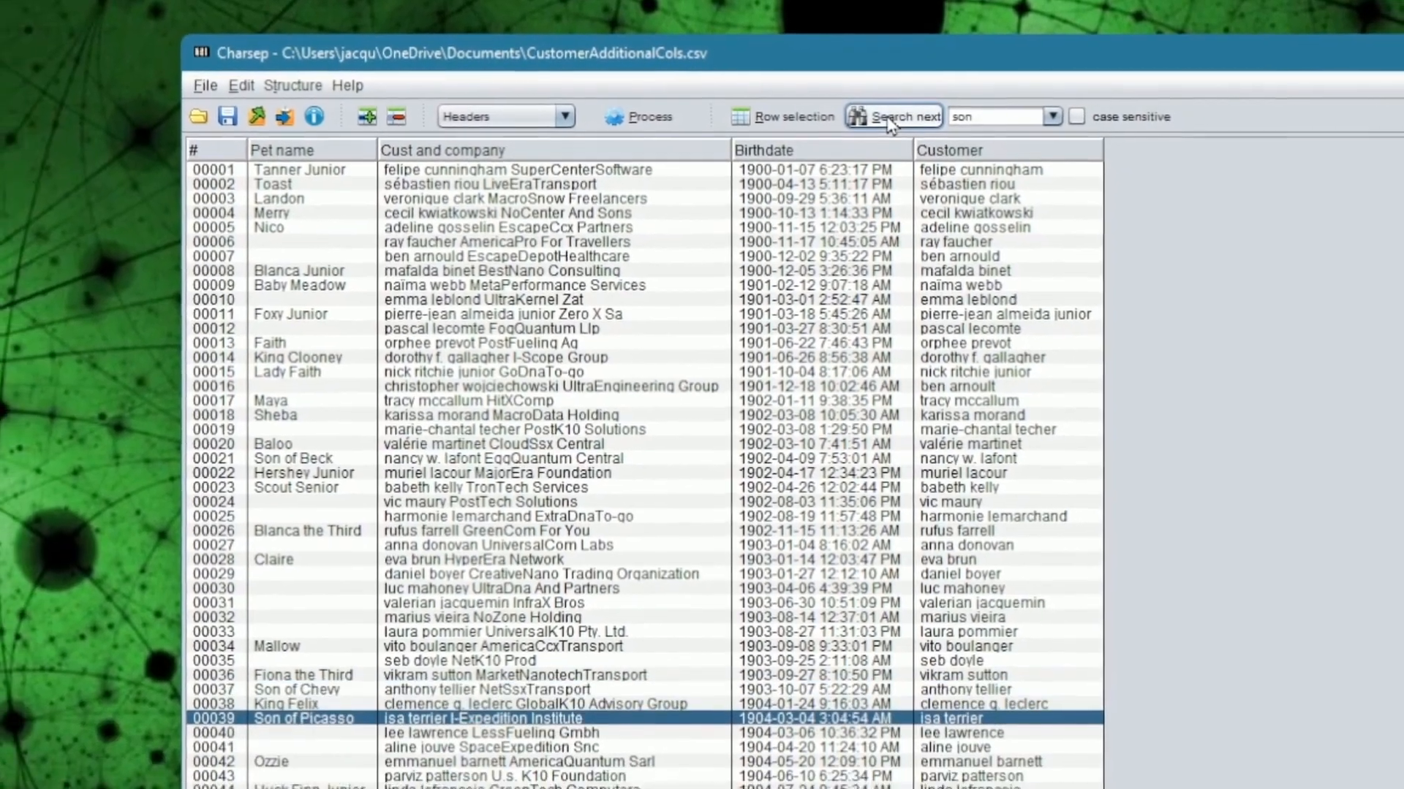
left_click(889, 125)
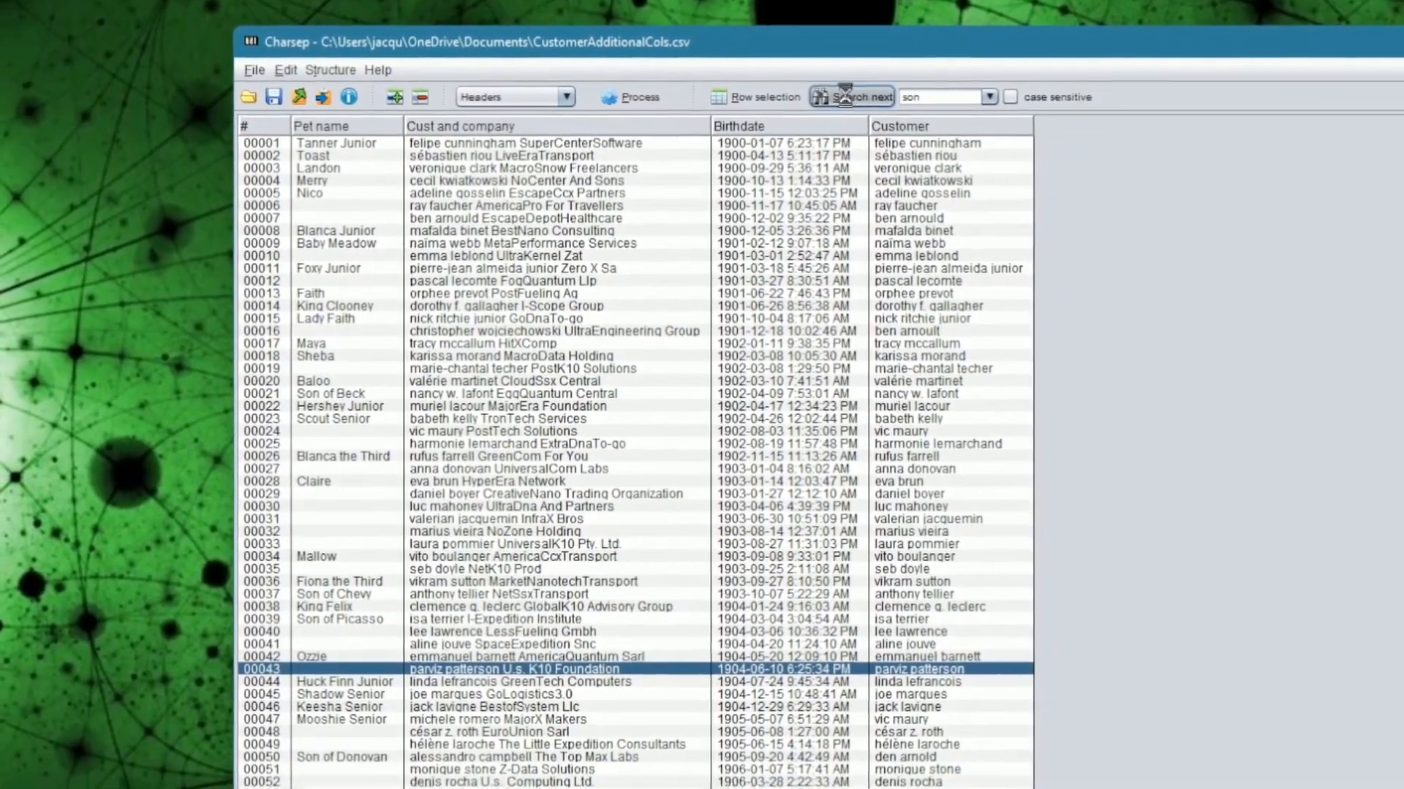
left_click(863, 103)
left_click(863, 104)
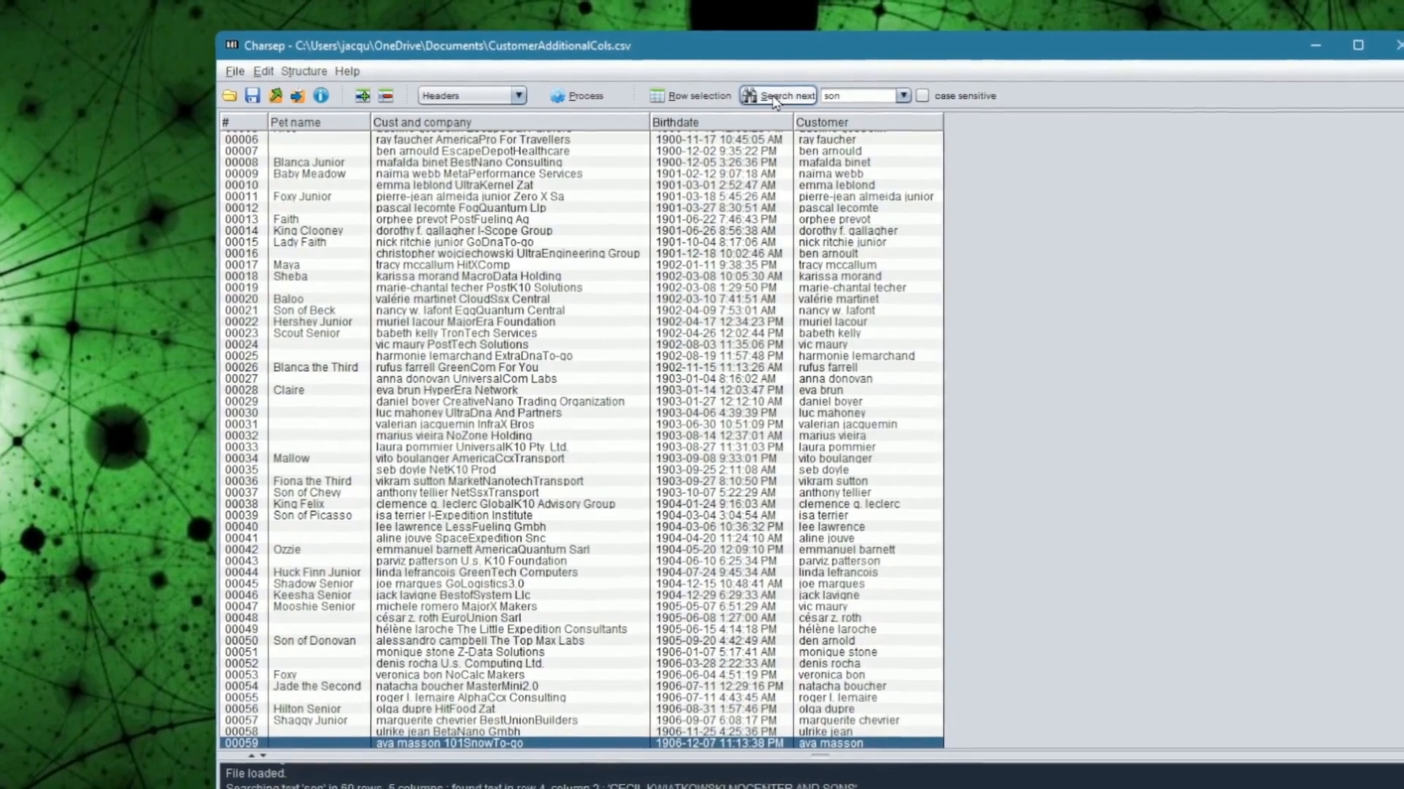
left_click(795, 100)
left_click(796, 100)
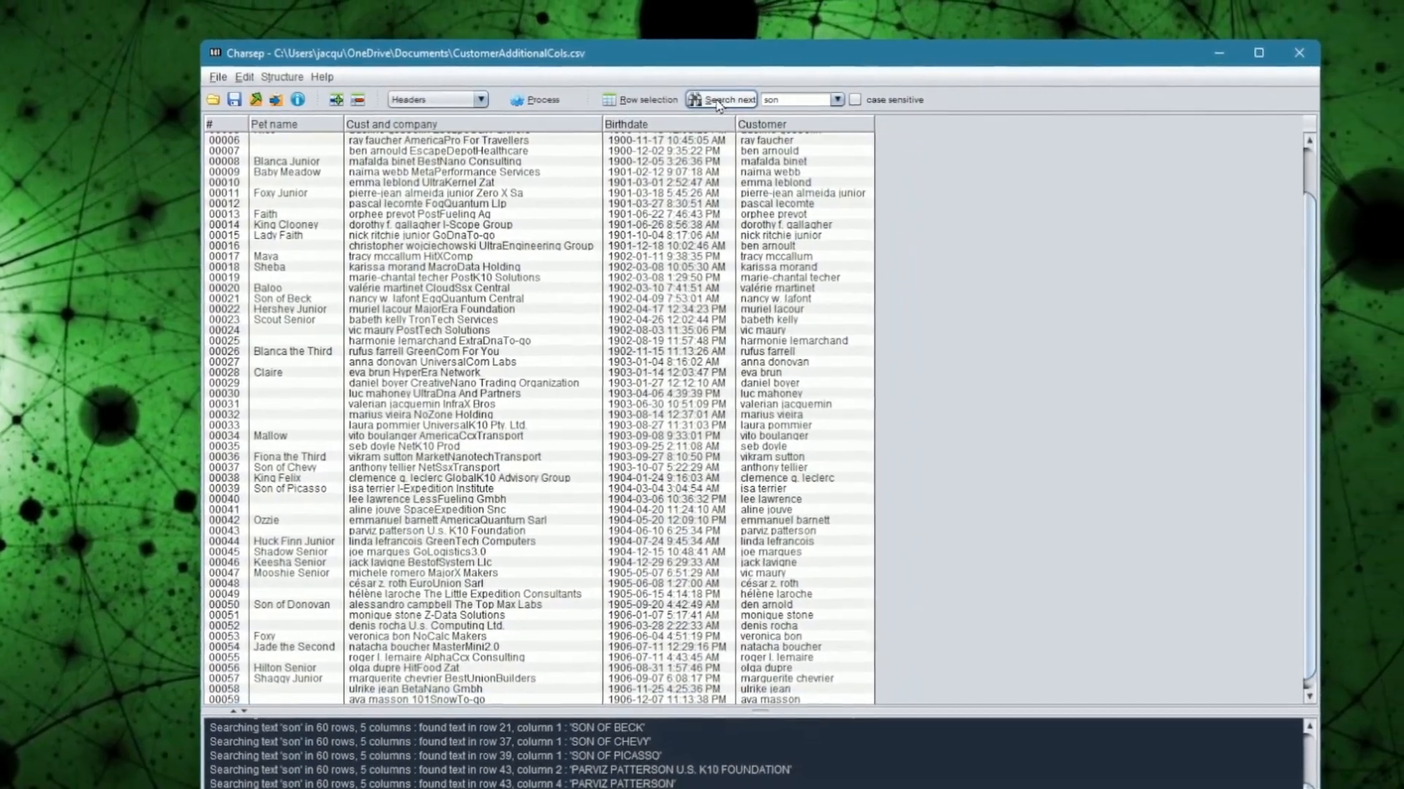
- Restart the "son" search from the beginning of the grid and advance match by match to row 39
left_click(719, 103)
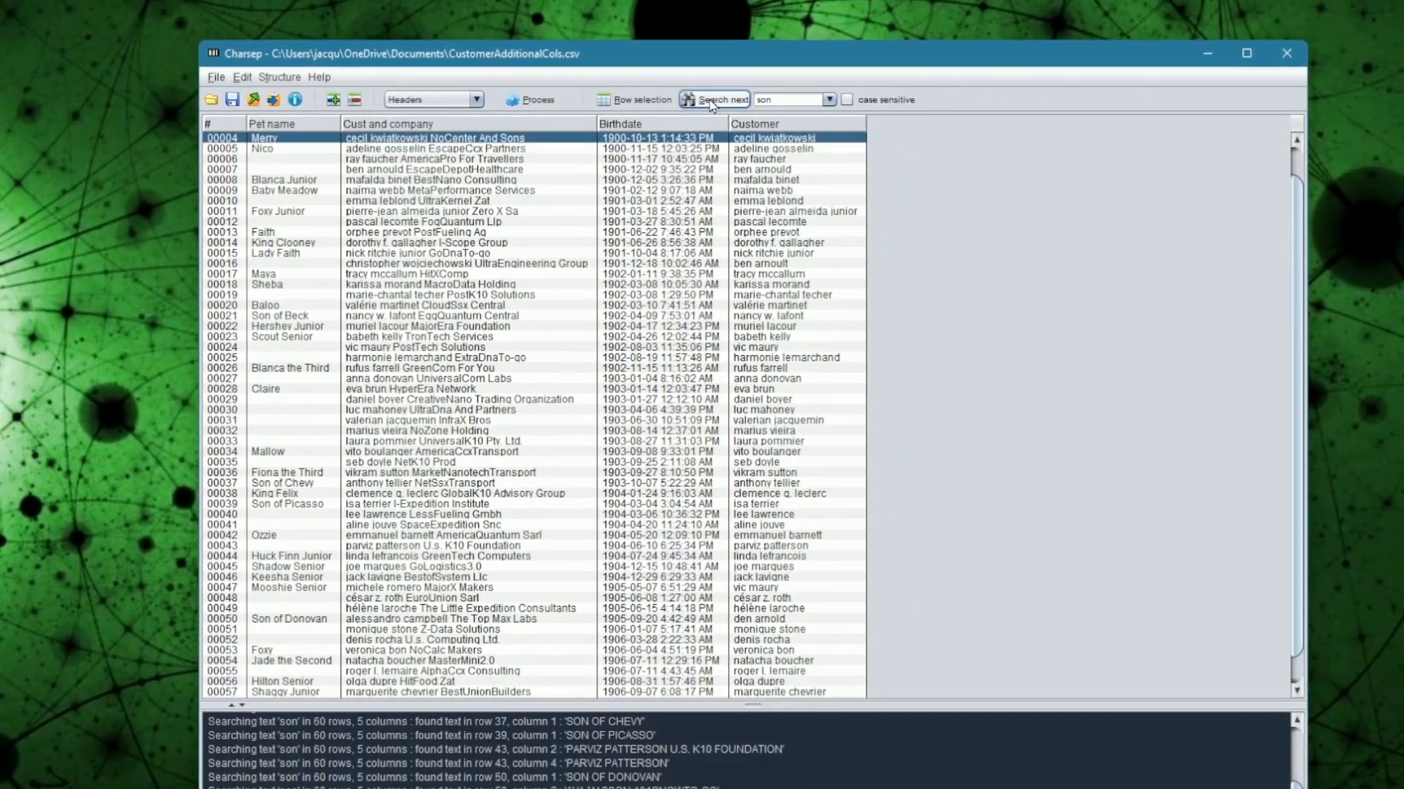
left_click(713, 101)
left_click(713, 101)
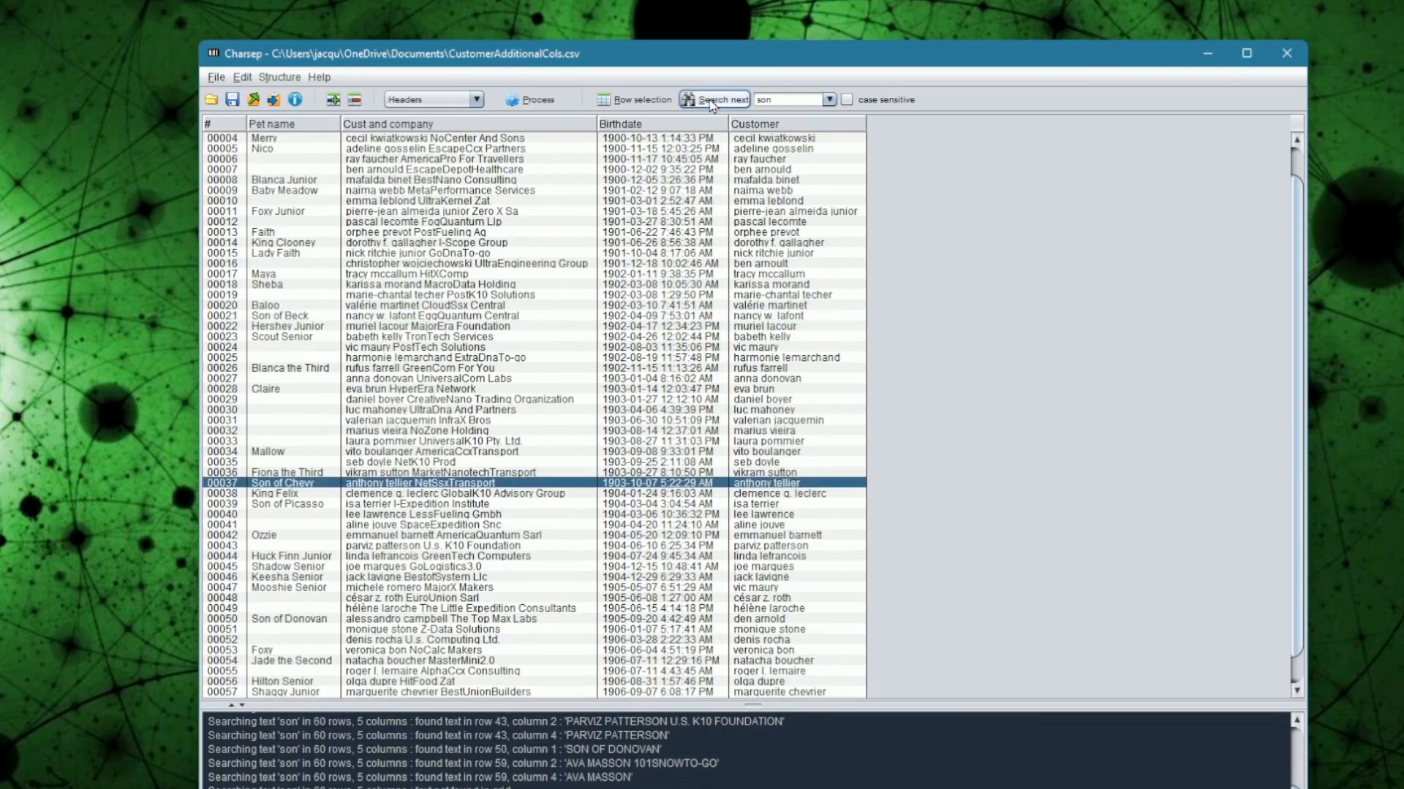
left_click(712, 101)
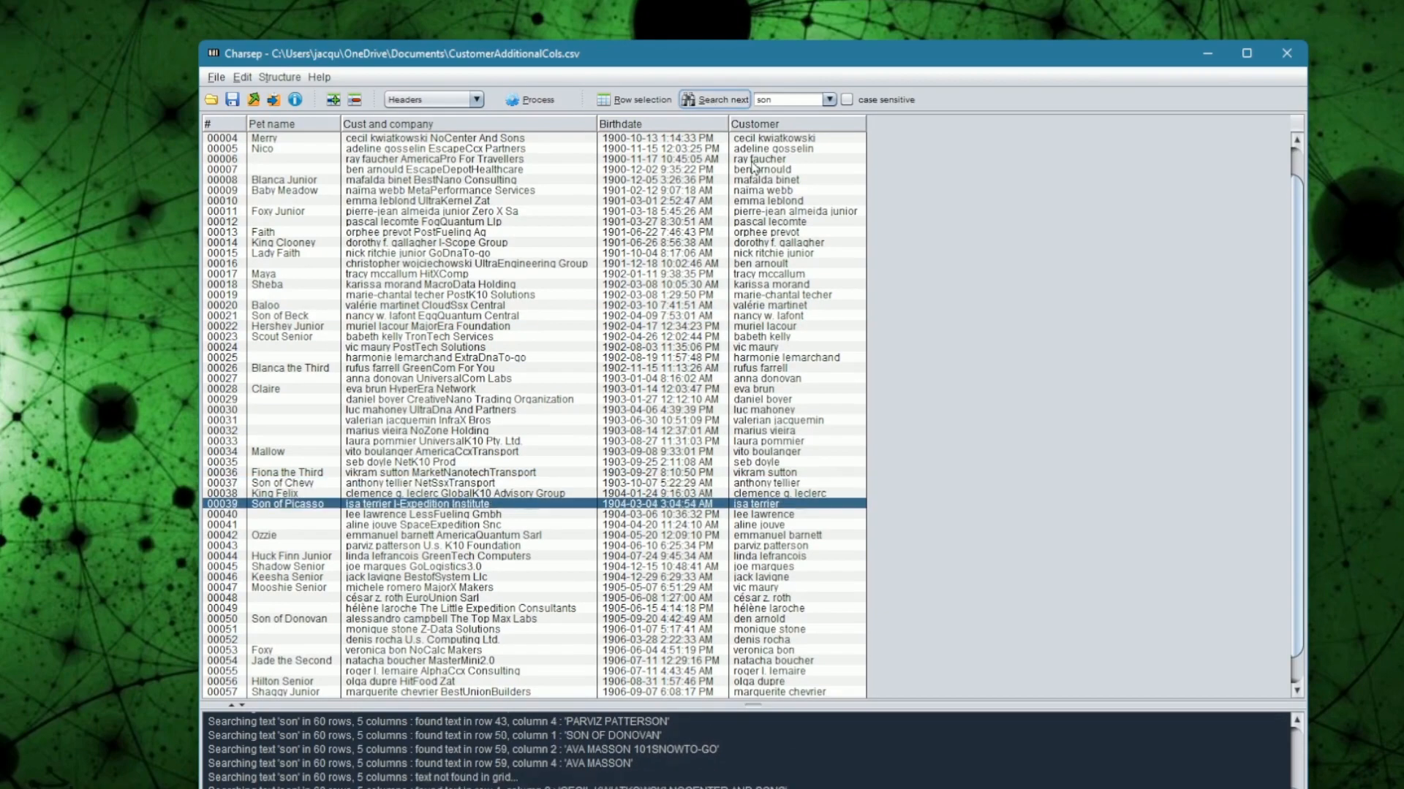
- Search backward through the previous "son" matches from row 39 to row 4
key("alt")
left_click(740, 106, "alt")
left_click(739, 107, "alt")
left_click(741, 108, "alt")
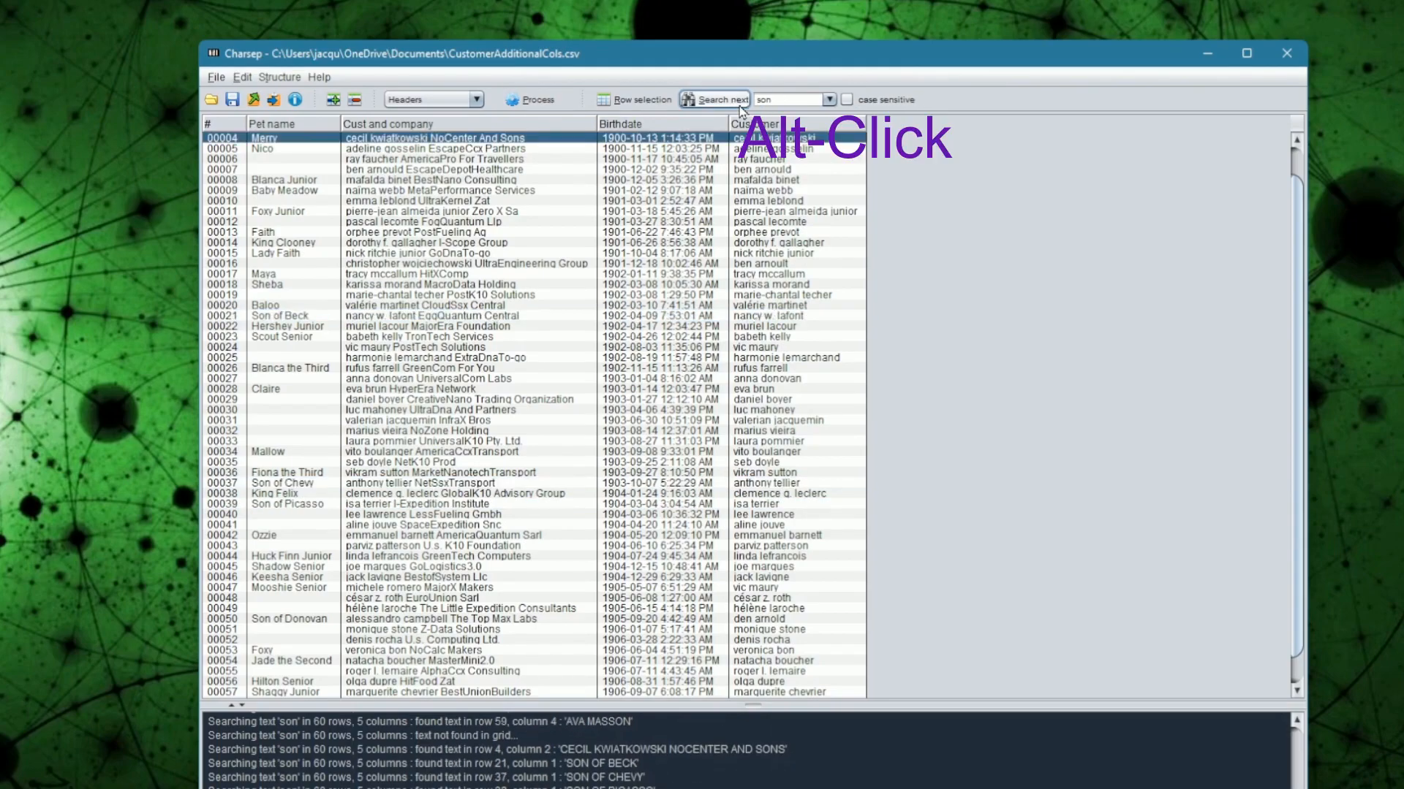
- Step forward through the "son" matches to row 39 again, and return to row 4 with the backward search
left_click(735, 106)
left_click(735, 107)
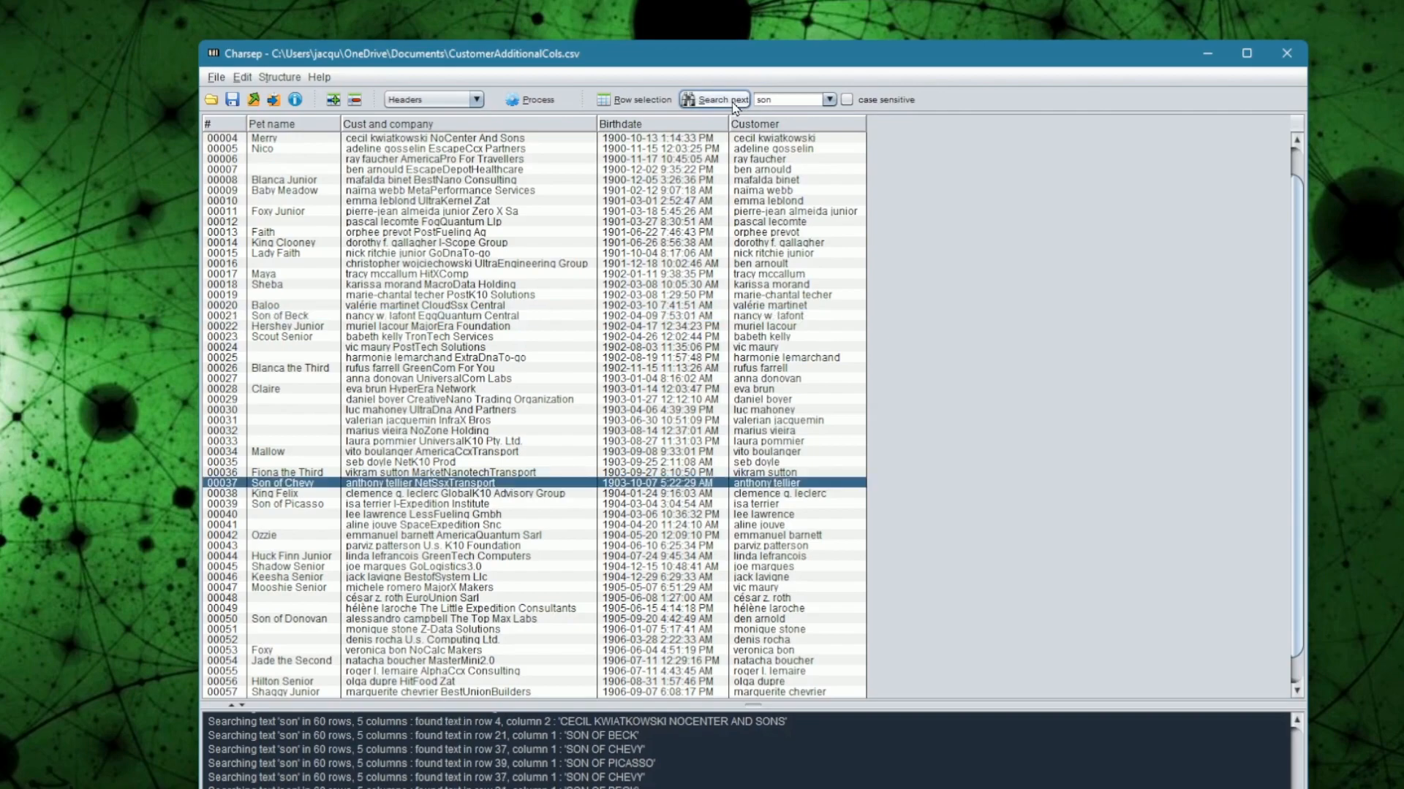
left_click(734, 106)
key("alt")
left_click(734, 107, "alt")
left_click(735, 107, "alt")
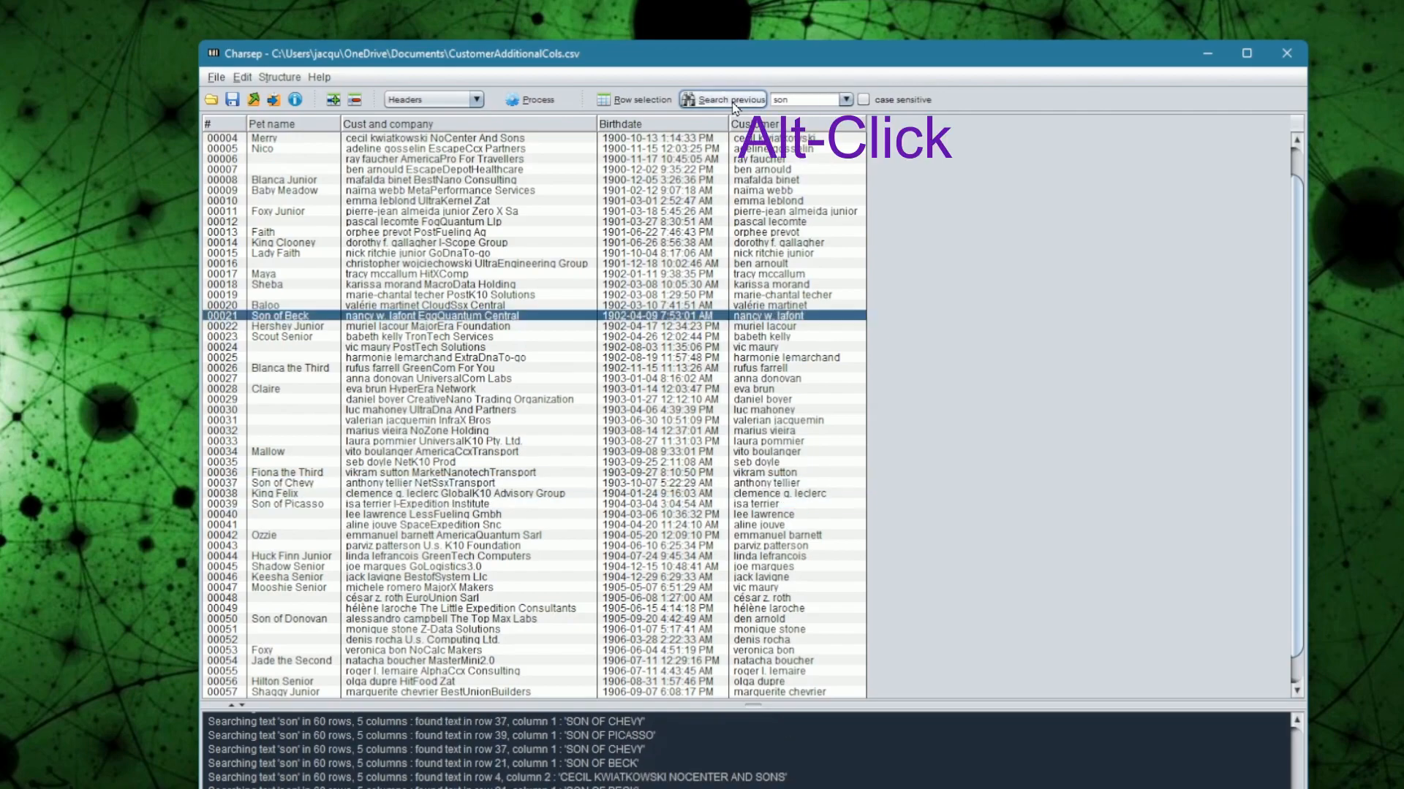
left_click(734, 107, "alt")
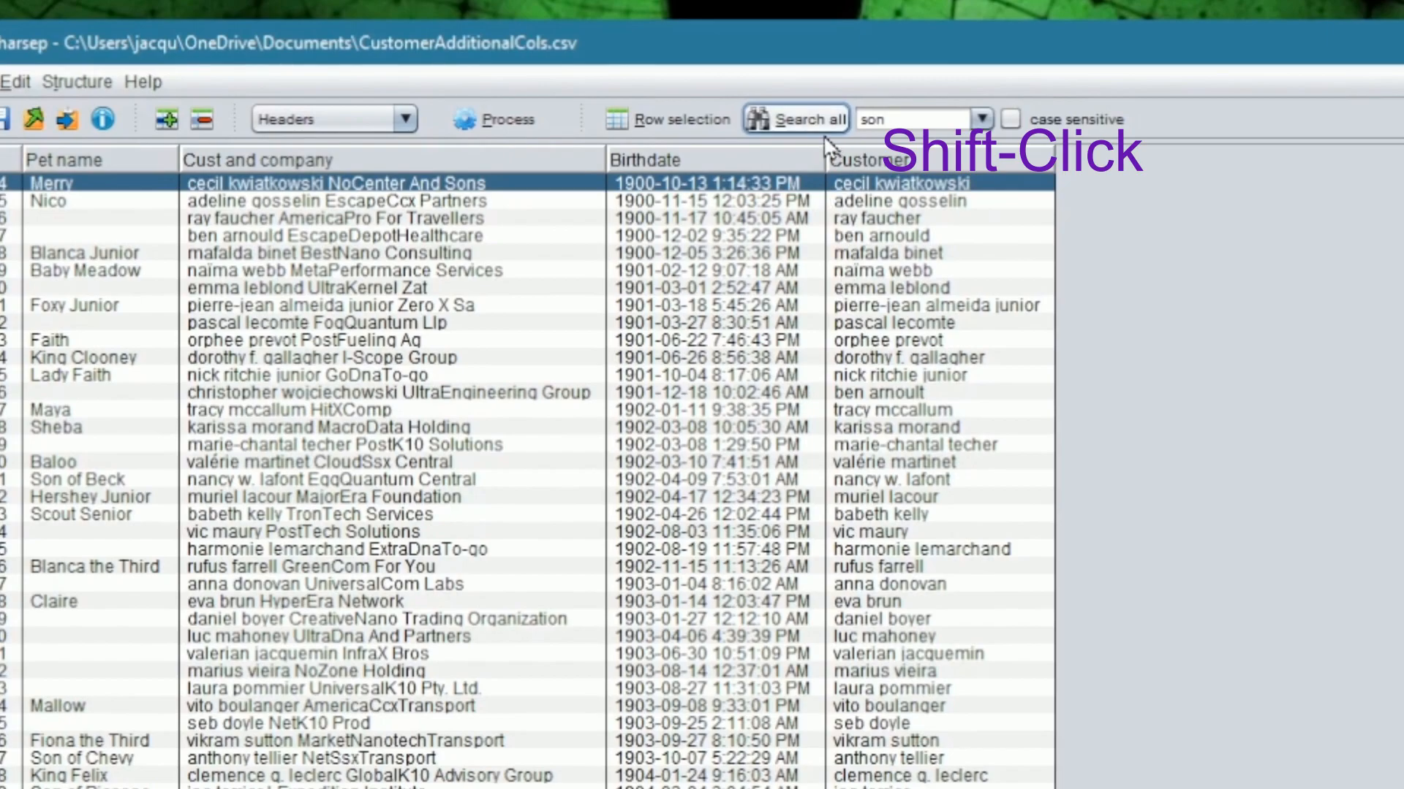
- Select all rows containing "son" at once, and repeat the search for all matches with case sensitivity on
left_click(831, 124, "shift")
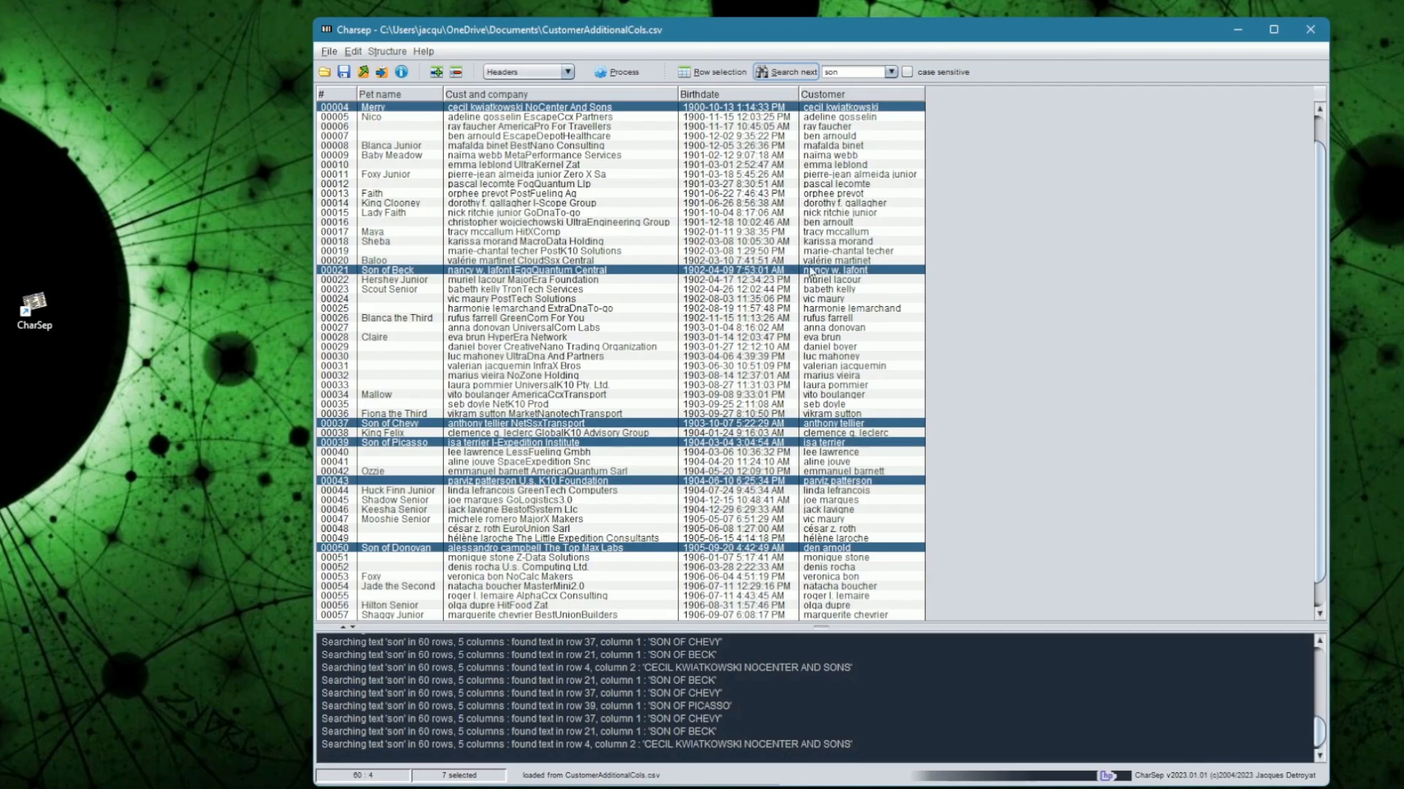
left_click(908, 72)
key("ctrl")
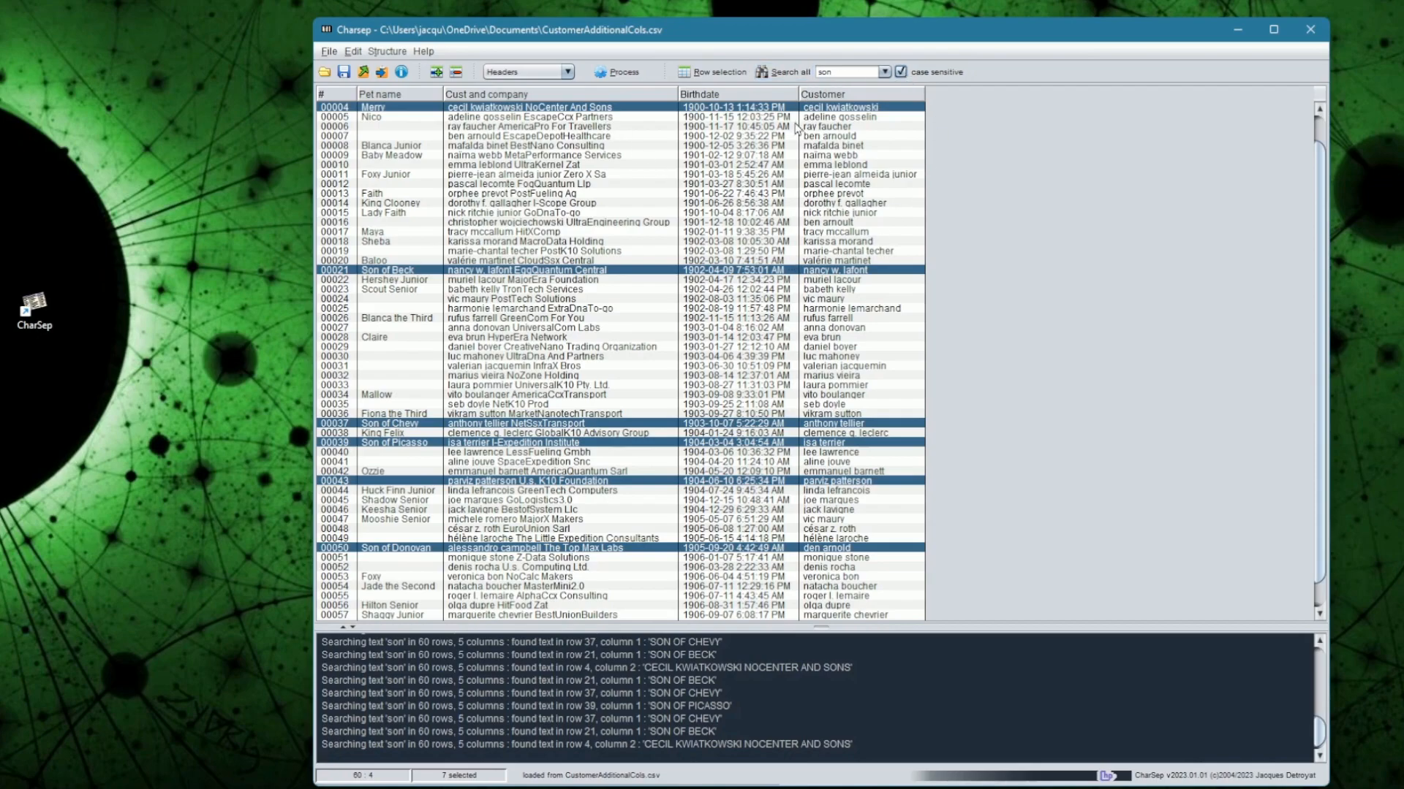
left_click(793, 73)
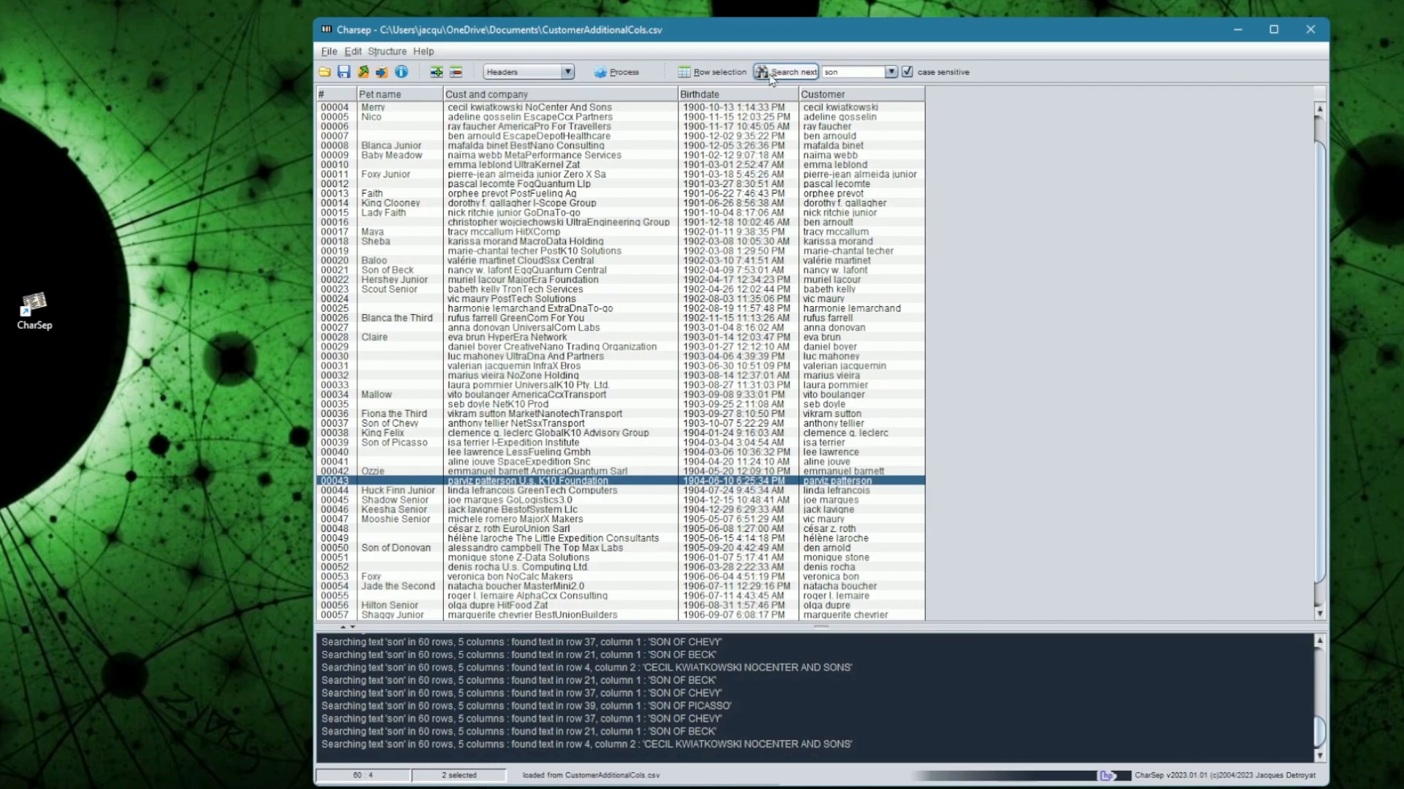
- Find the next case-sensitive match of "son", and select all matching rows with case sensitivity turned off
left_click(771, 76)
left_click(773, 74)
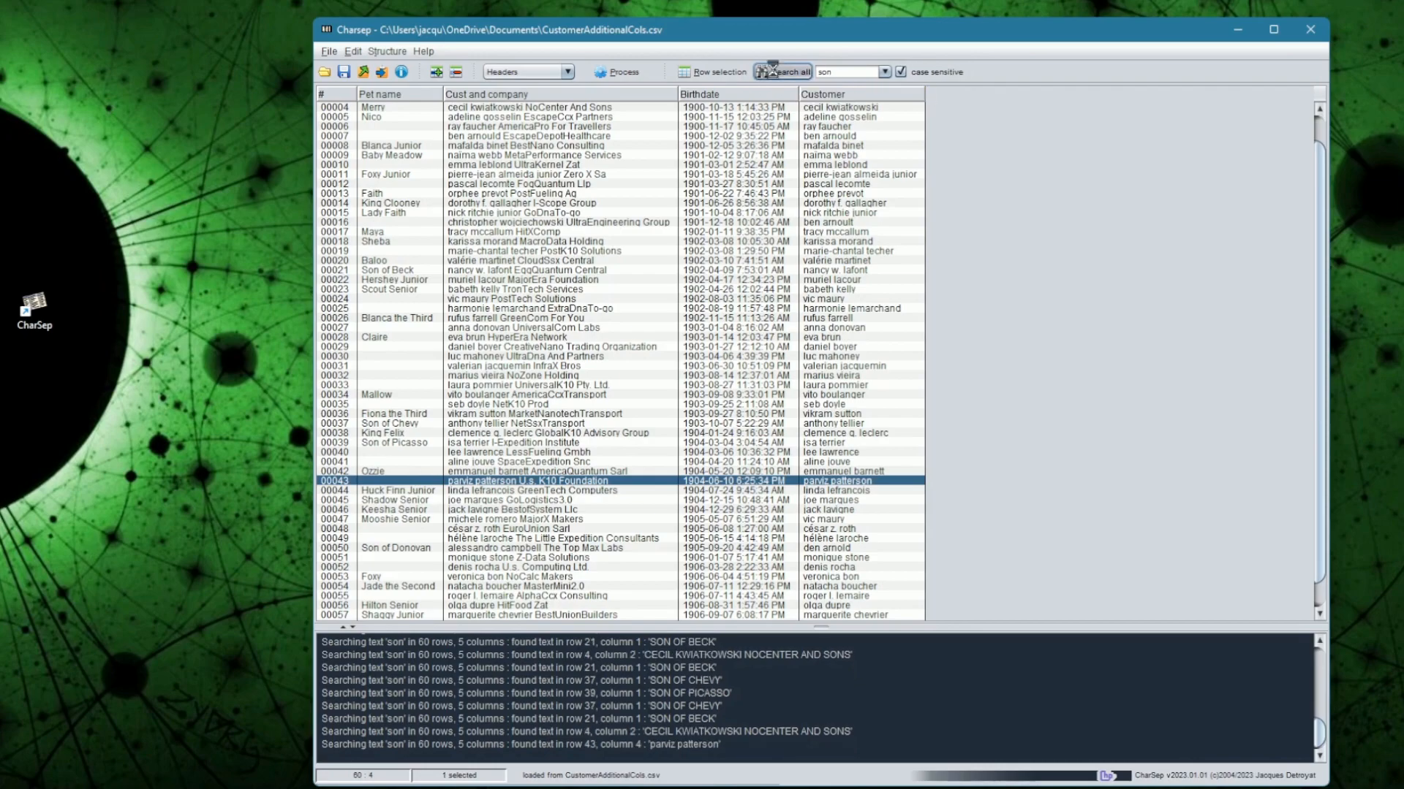
left_click(906, 72)
left_click(782, 72)
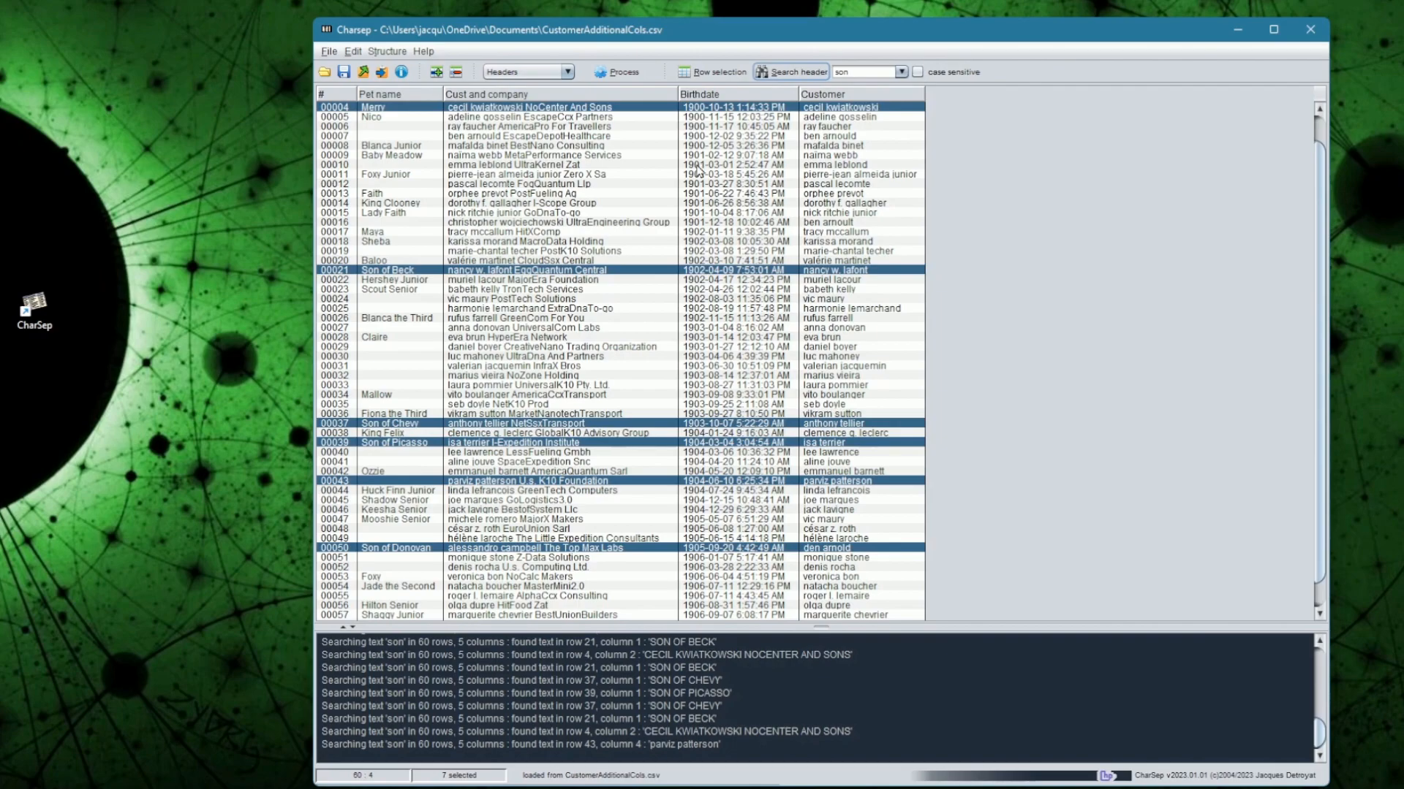
- Transpose the grid so that the pet names become the column headers
key("ctrl+t")
left_click_drag(403, 614, 633, 617)
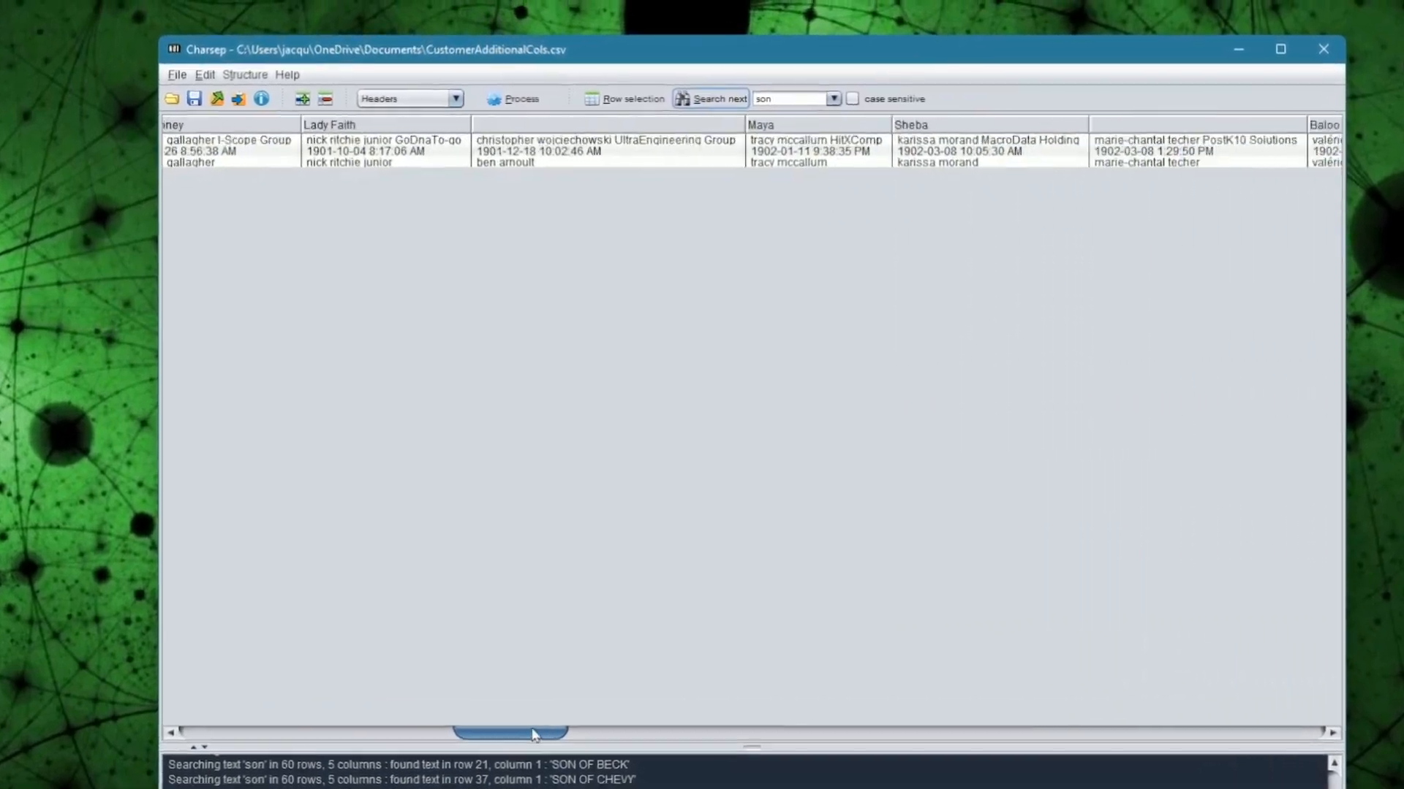
mouse_move(533, 734)
left_mouse_down()
mouse_move(738, 735)
mouse_move(534, 735)
left_mouse_up()
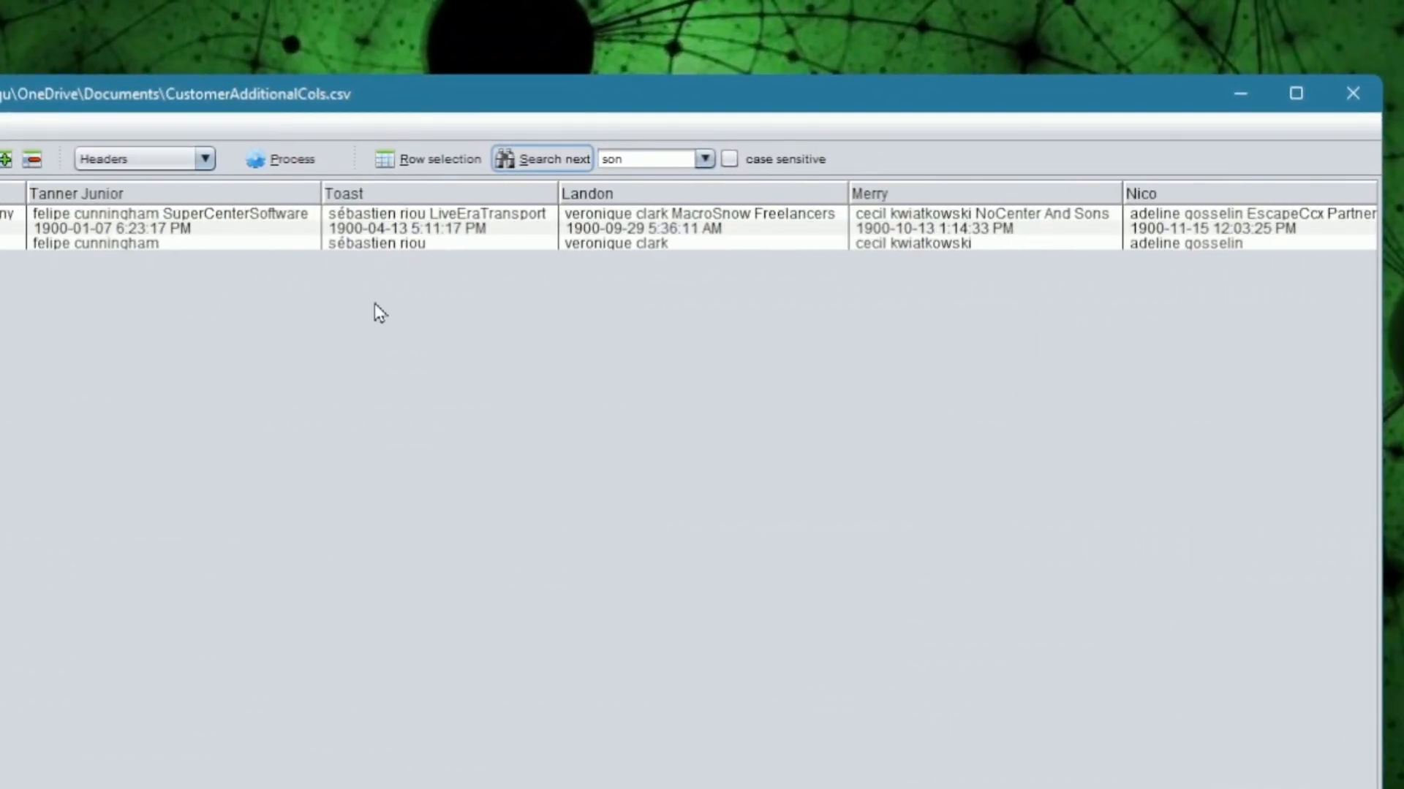
- Search only the column headers for "son" and step through the matches to the Son of Donovan column
key("ctrl")
left_click(553, 159, "ctrl")
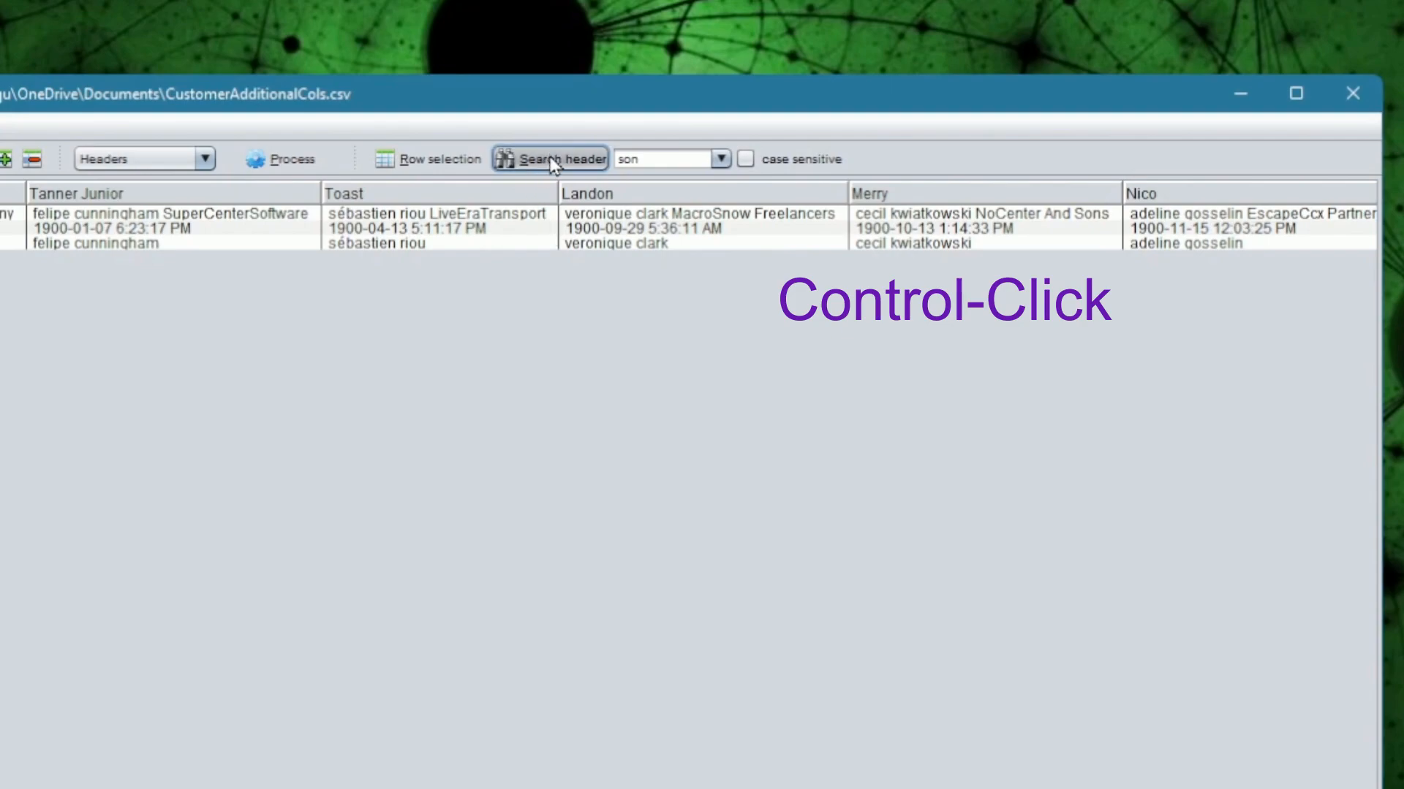
left_click(552, 158, "ctrl")
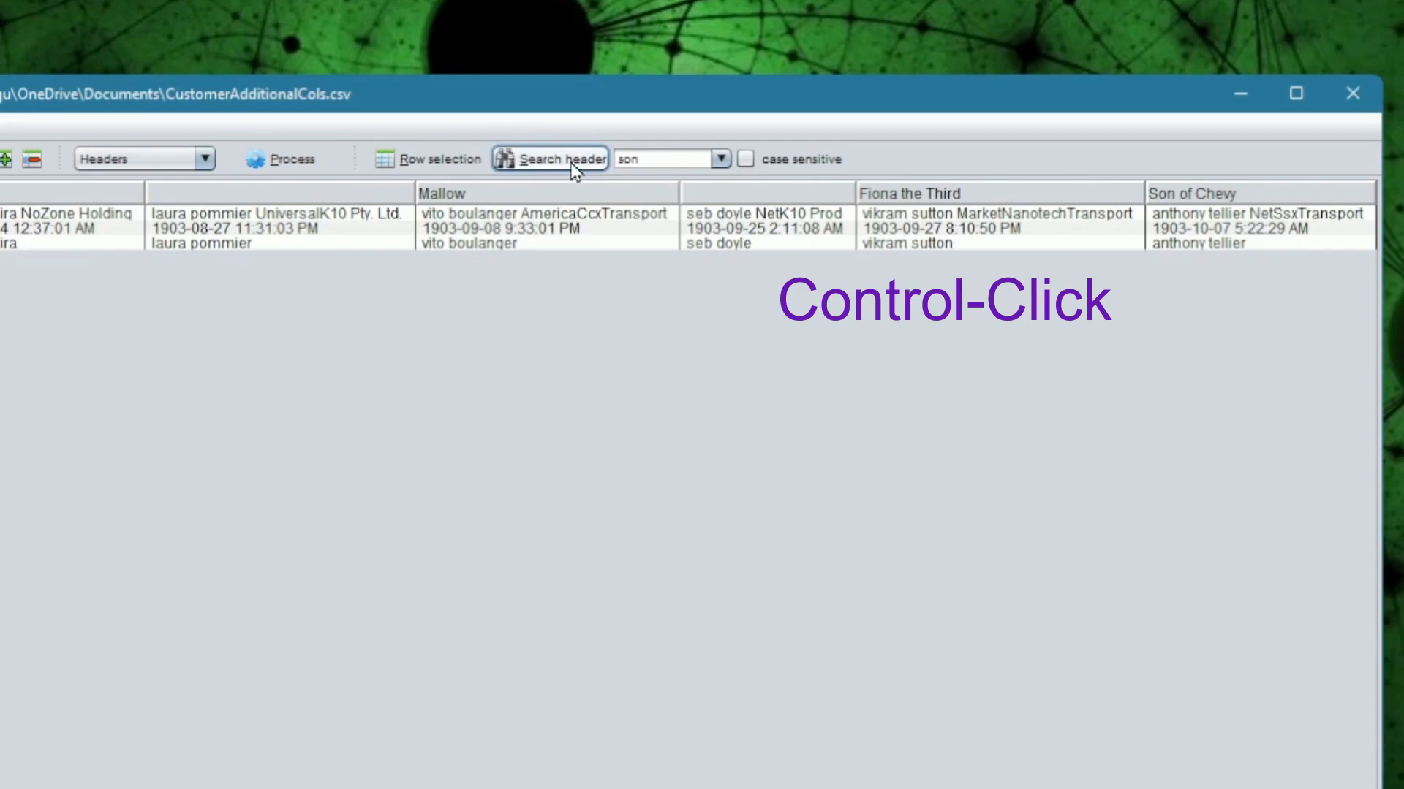
left_click(578, 161, "ctrl")
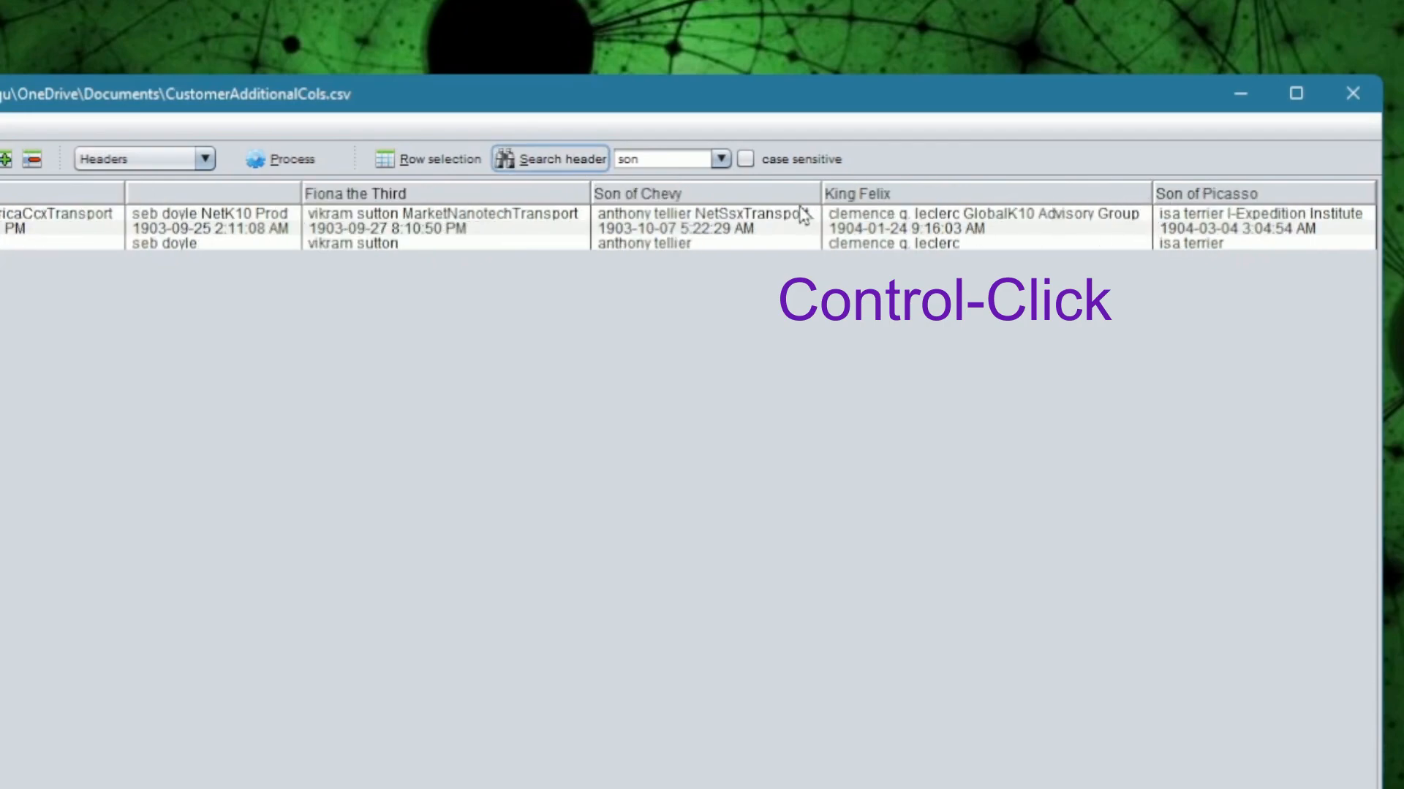
left_click(570, 166, "ctrl")
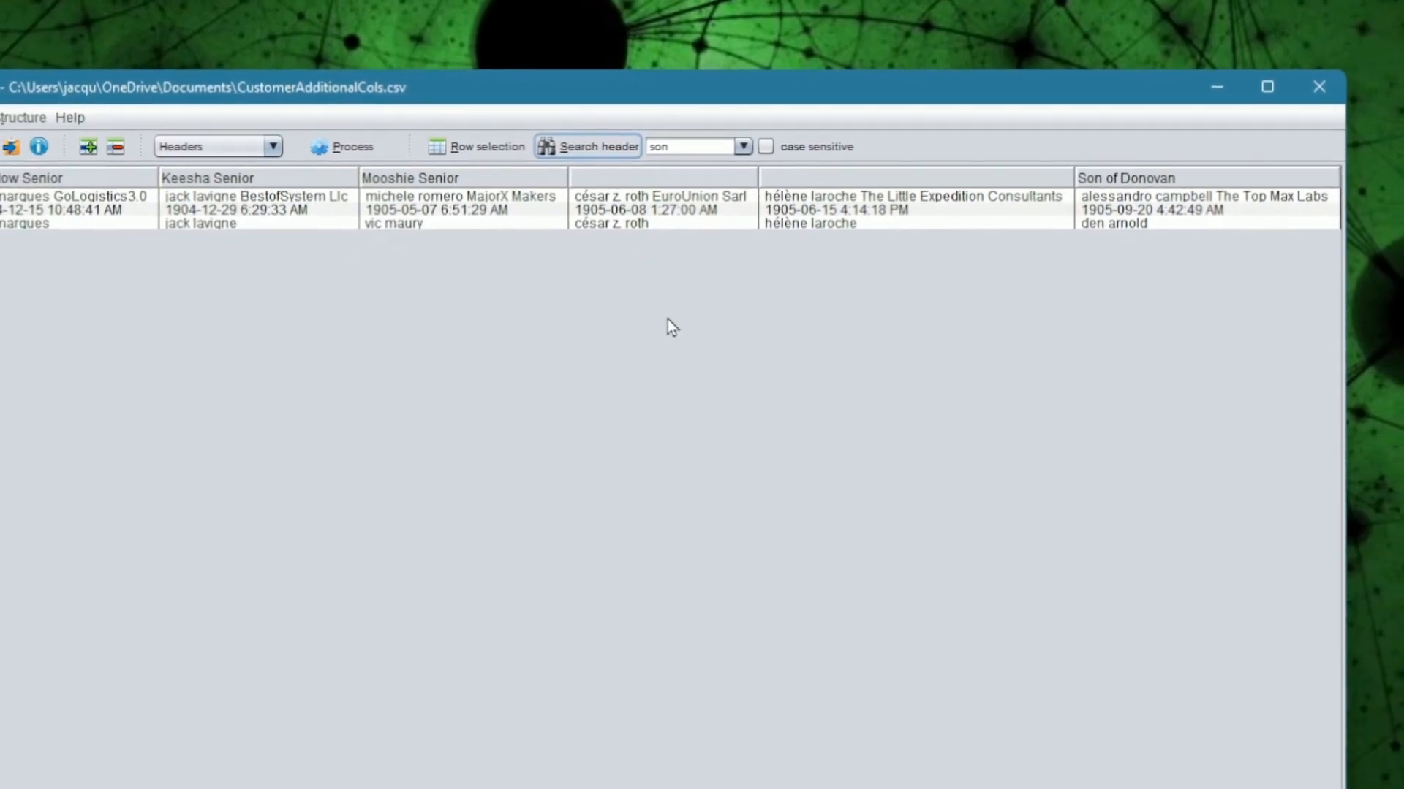
- Reload the first 60 rows of CustomerAdditionalCols.csv to restore the original grid layout
key("ctrl+o")
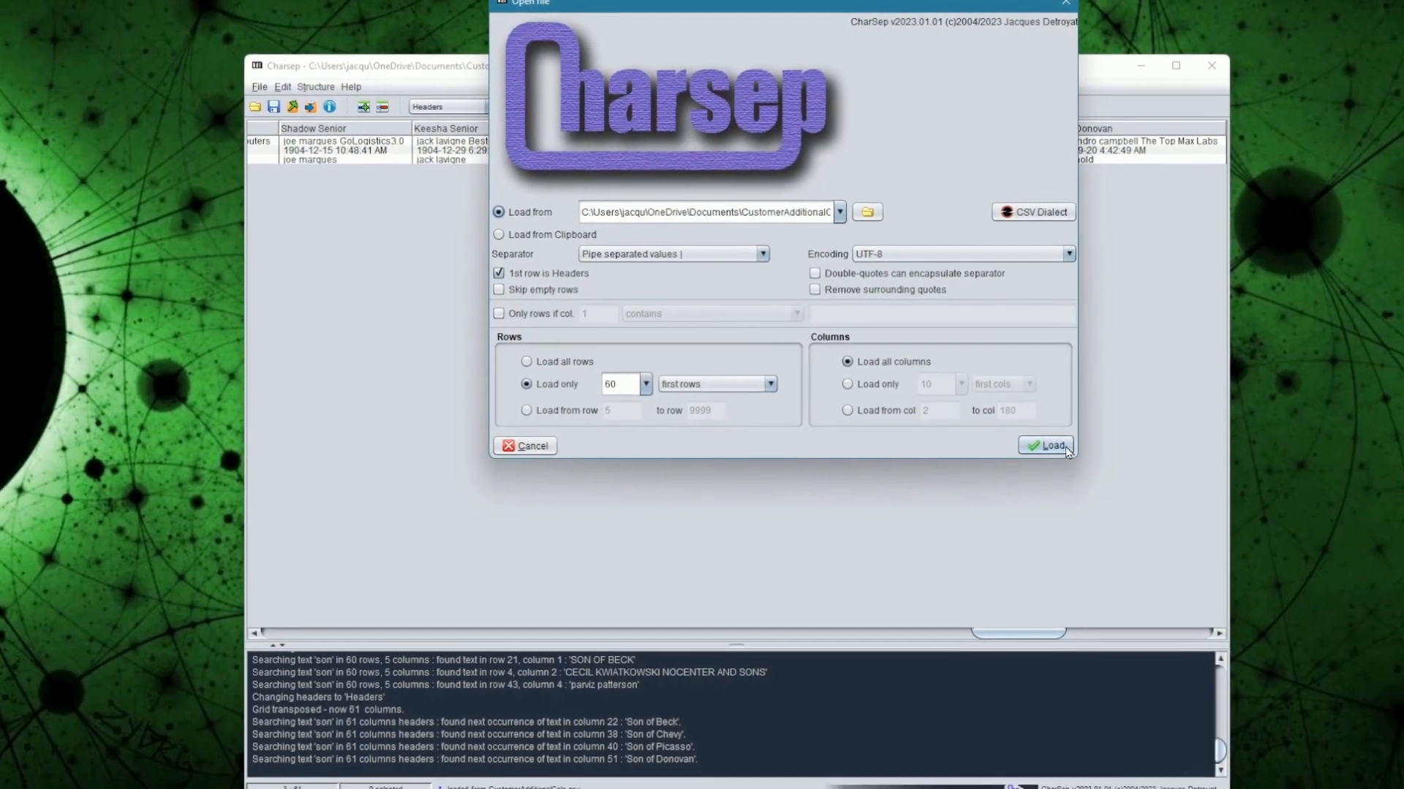
left_click(1061, 543)
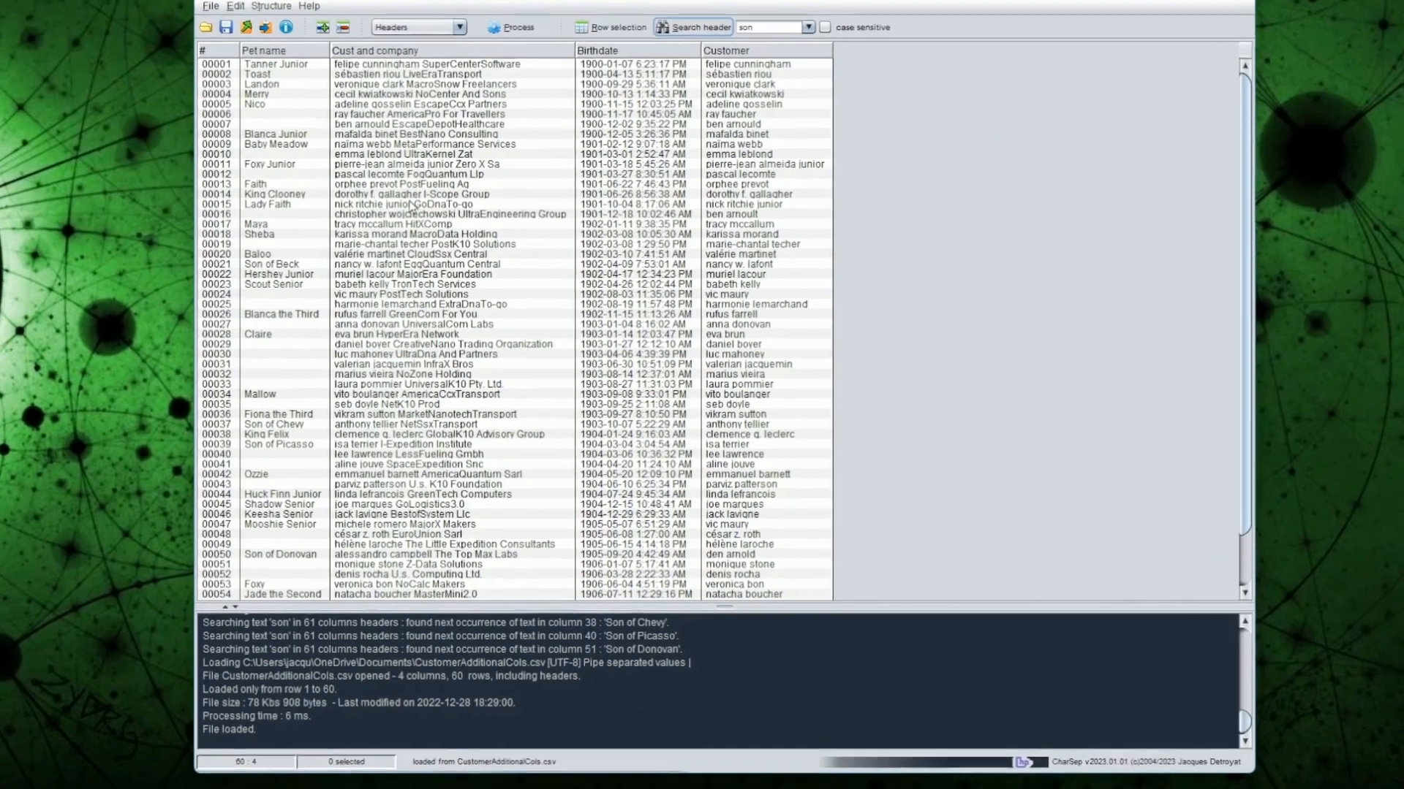
- Open the Find function for the grid rows with "Cust and company" as the column to search
right_click(478, 254)
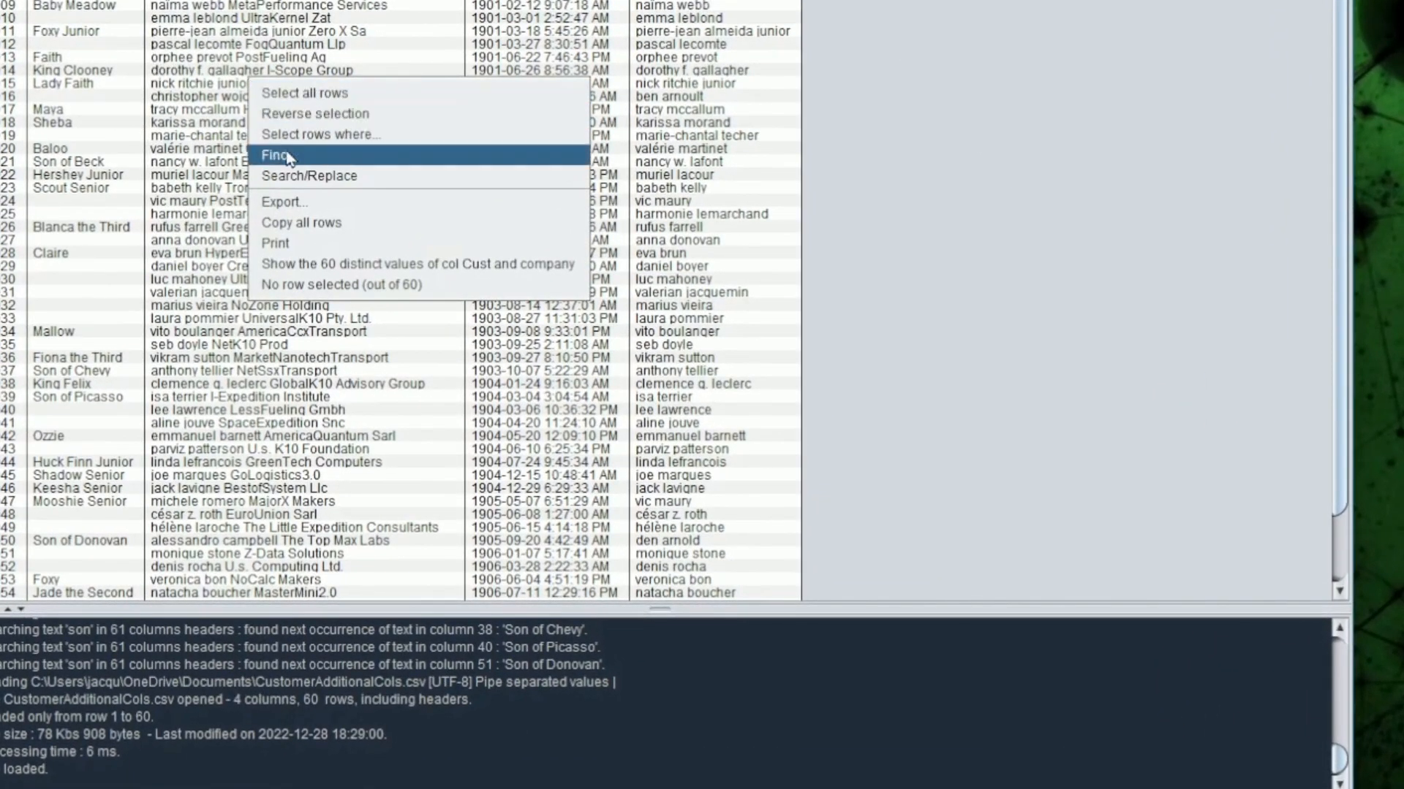
left_click(286, 155)
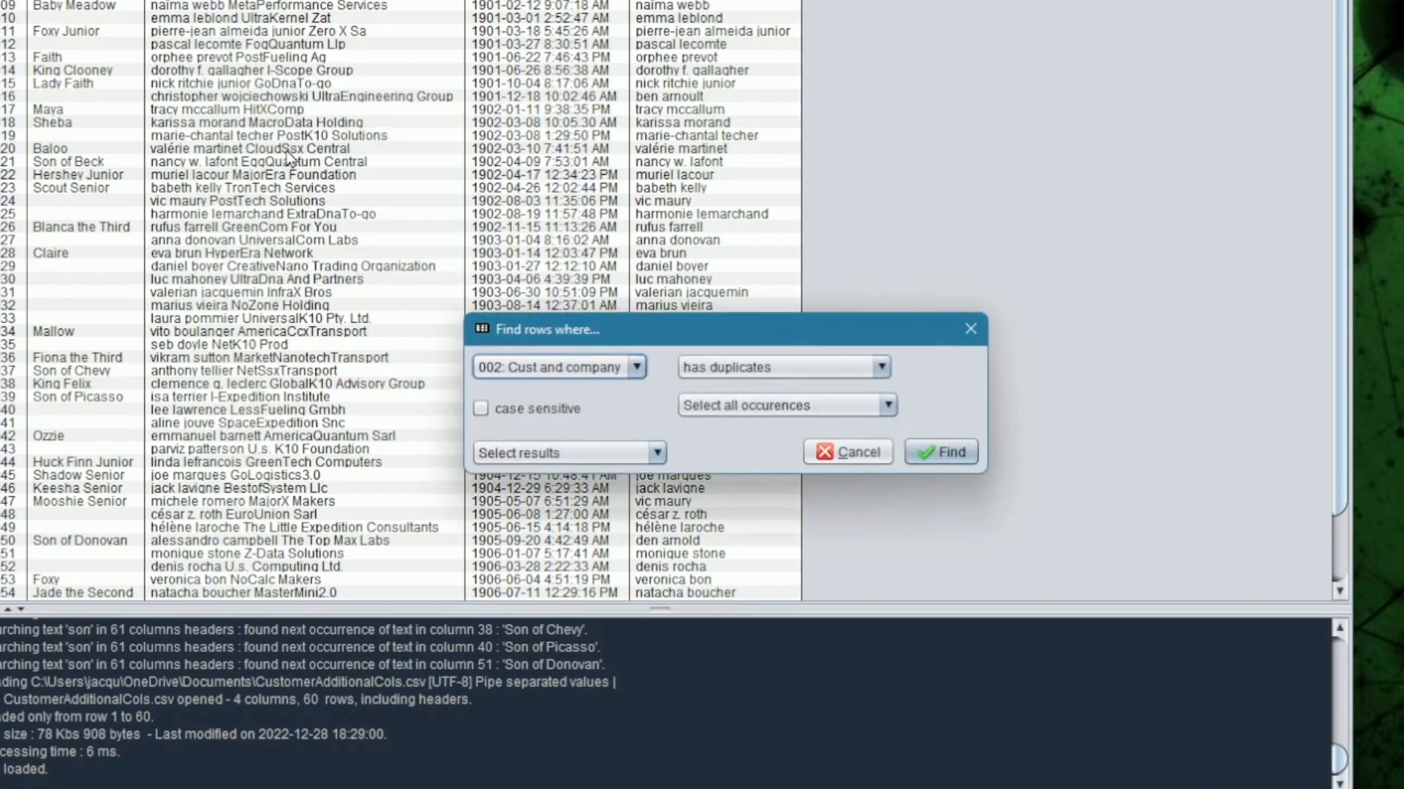
left_click(539, 371)
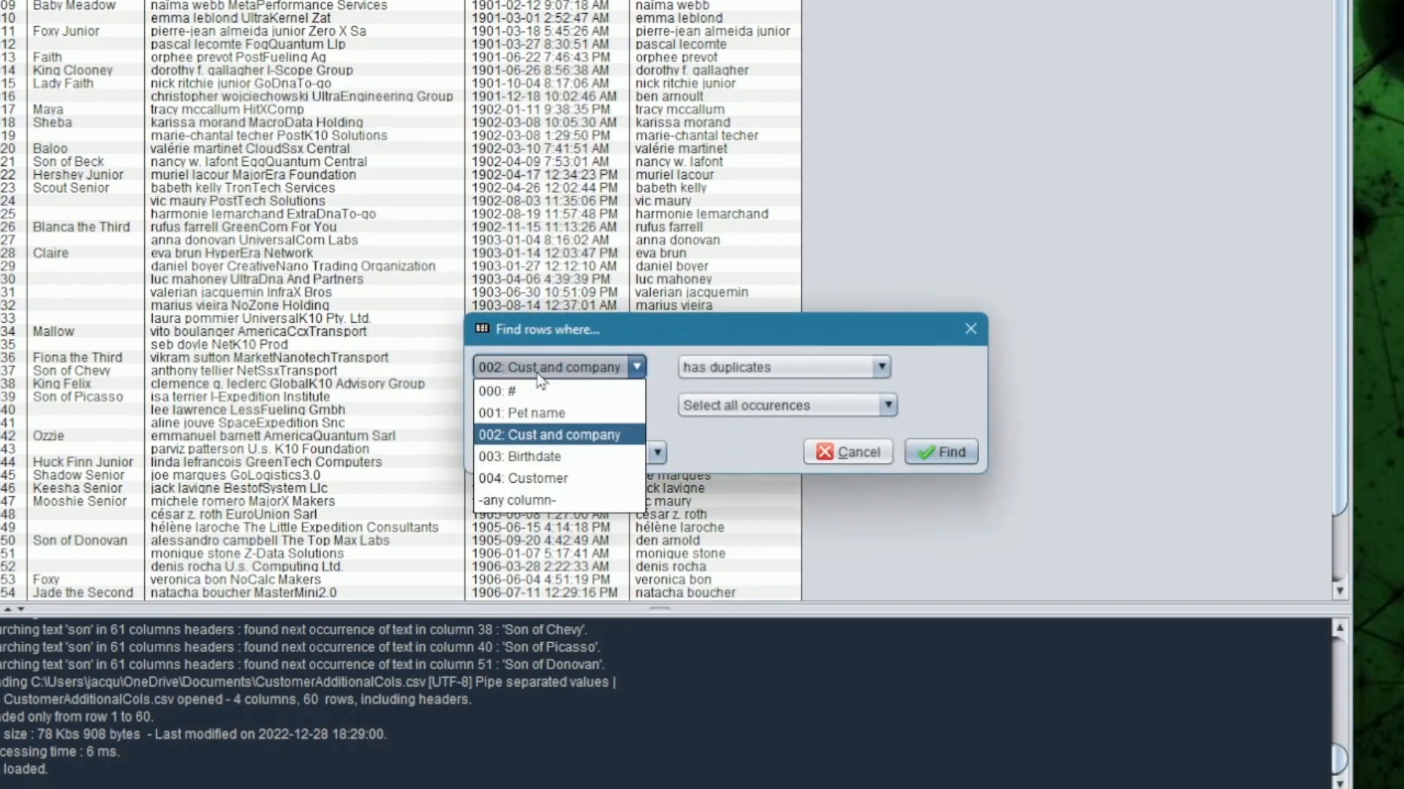
left_click(542, 436)
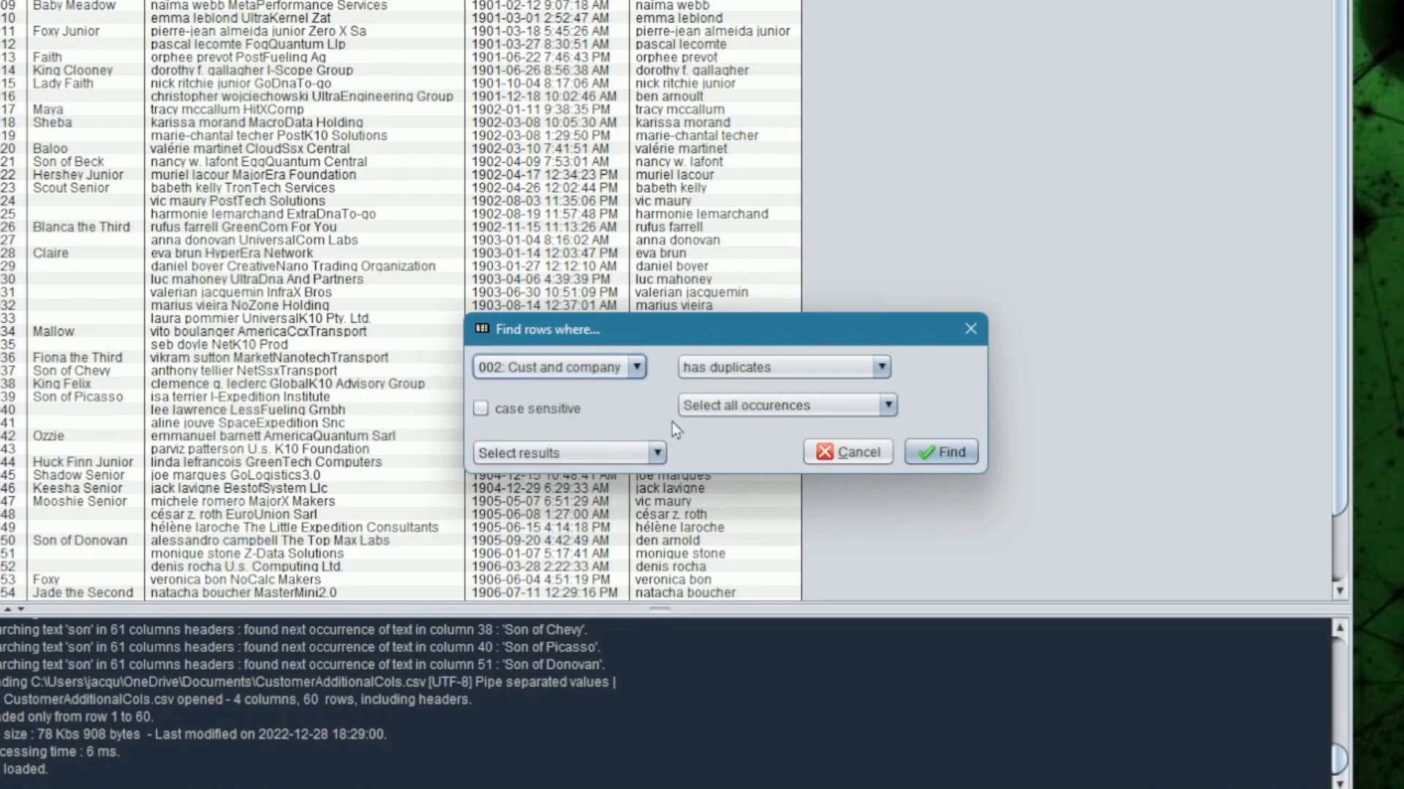
- Set the condition to contains "son" and run the find to select the matching rows
left_click(745, 367)
scroll(764, 448, "up", 3)
left_click(745, 392)
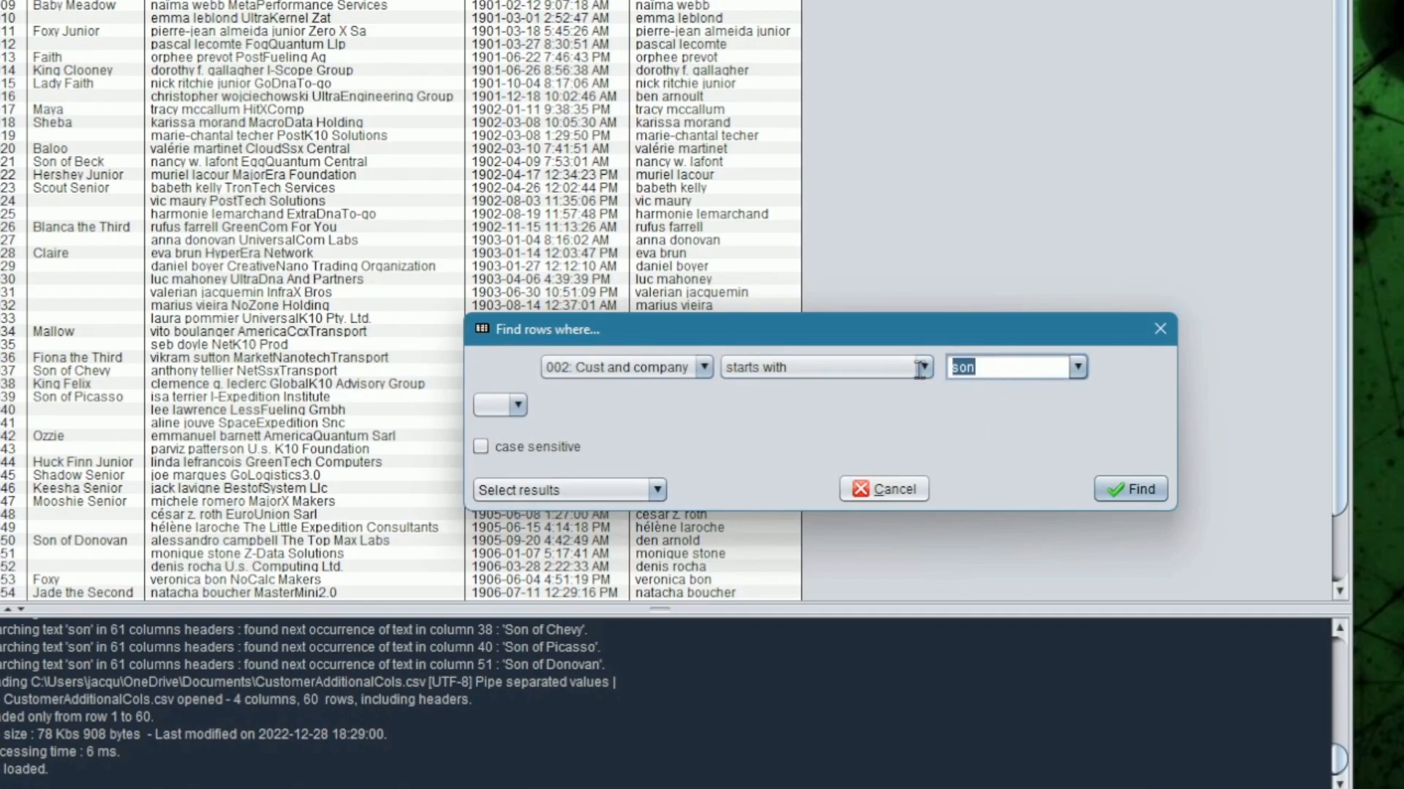
left_click(823, 366)
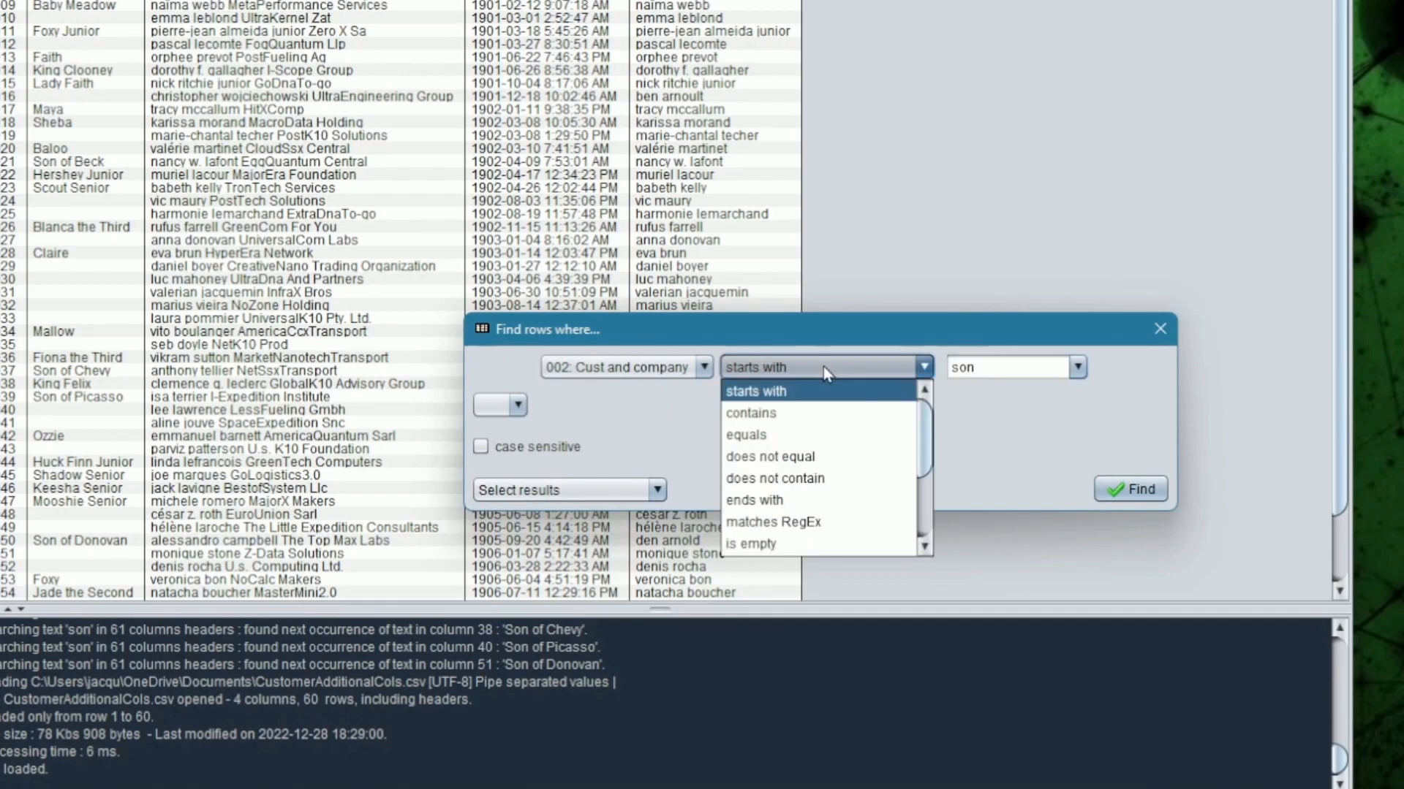
left_click(804, 414)
left_click(989, 370)
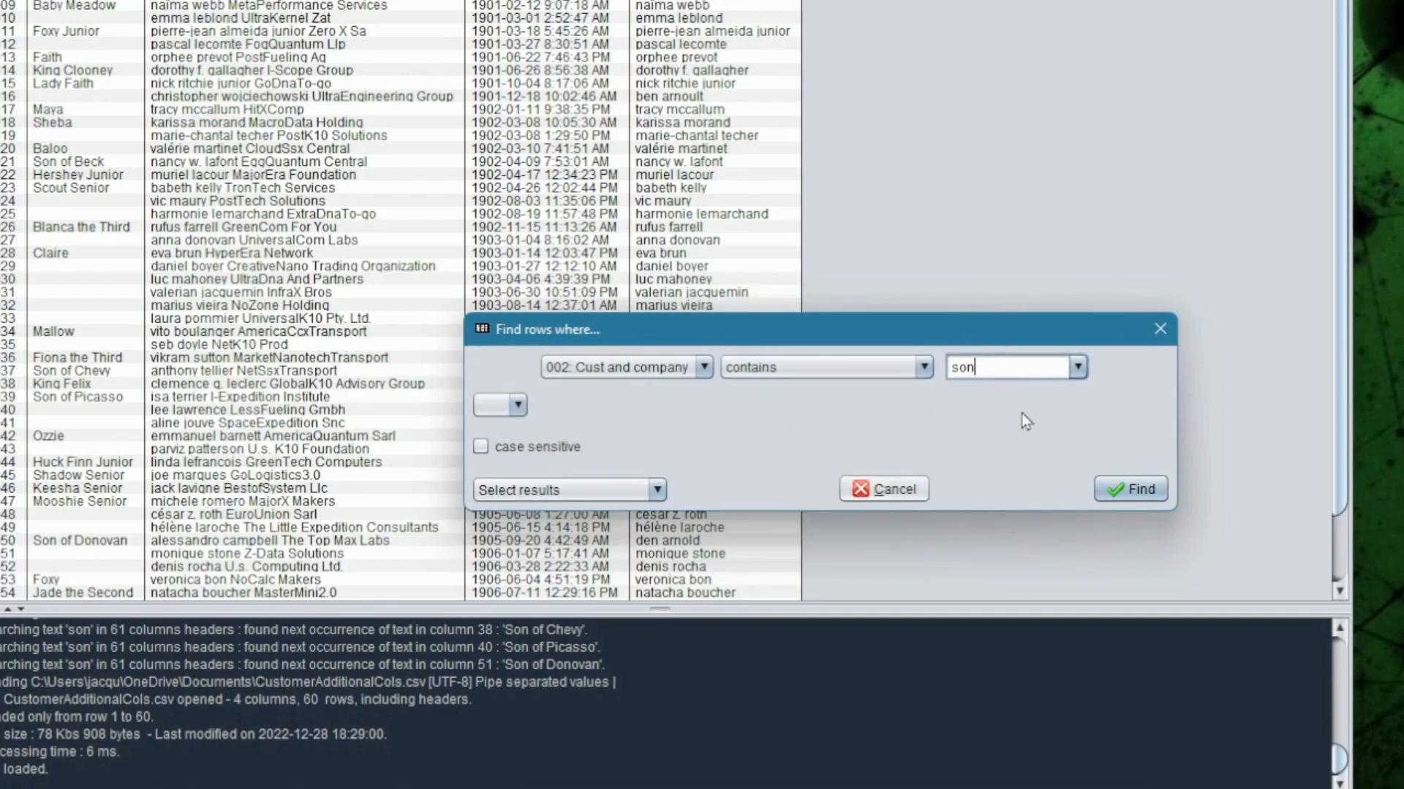
left_click(1141, 495)
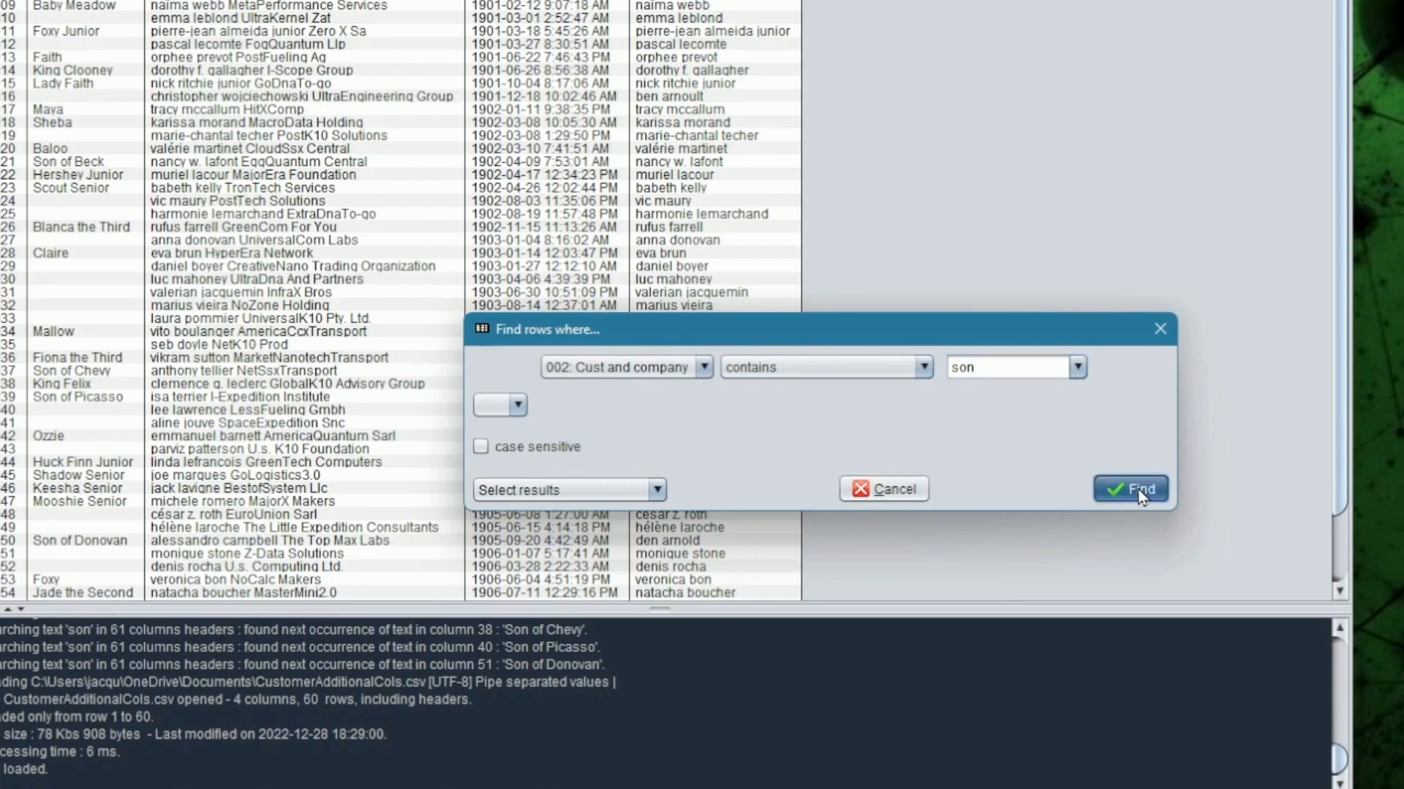
left_click(561, 449)
left_click(560, 449)
left_click(1126, 484)
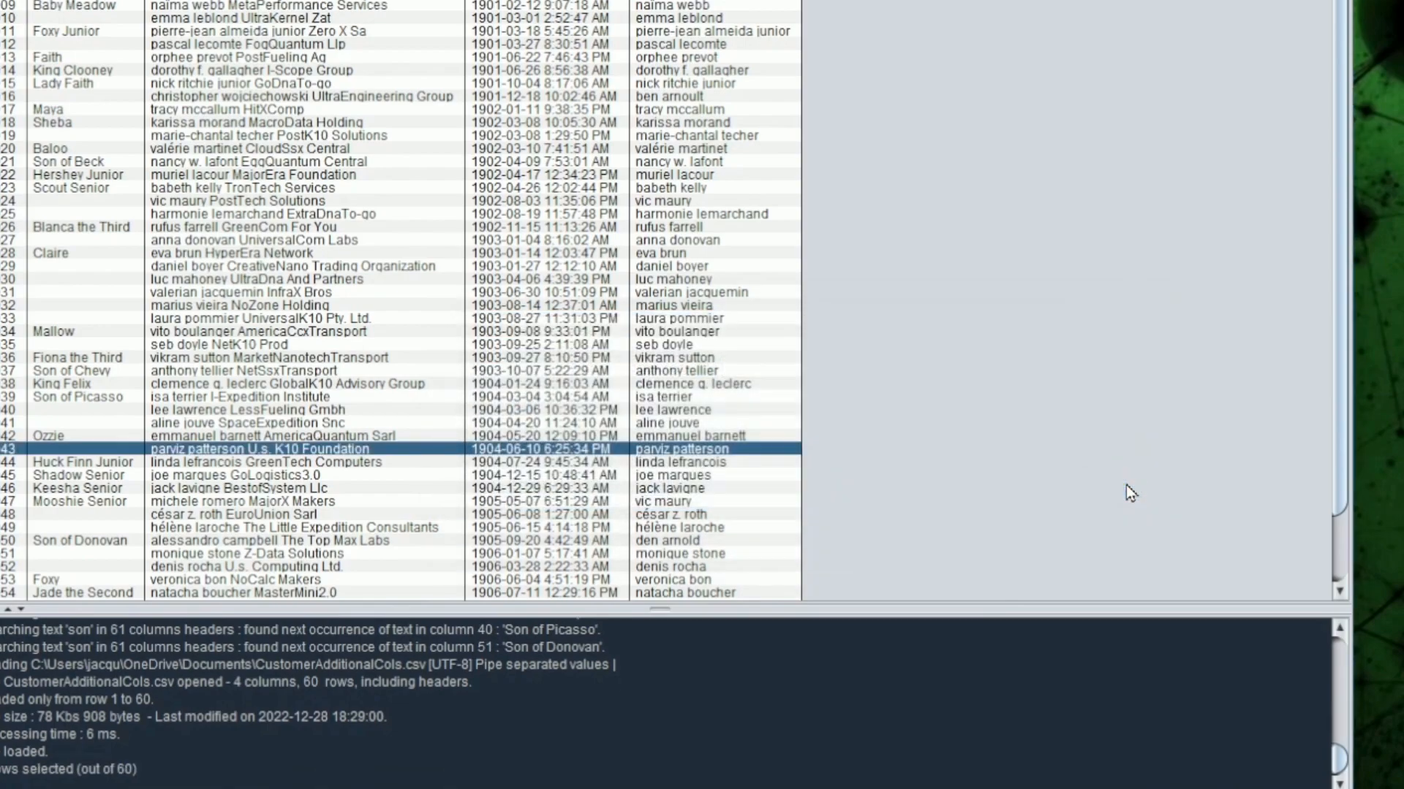
- Find the rows whose Customer column contains "son" and select the results
right_click(377, 66)
right_click(667, 10)
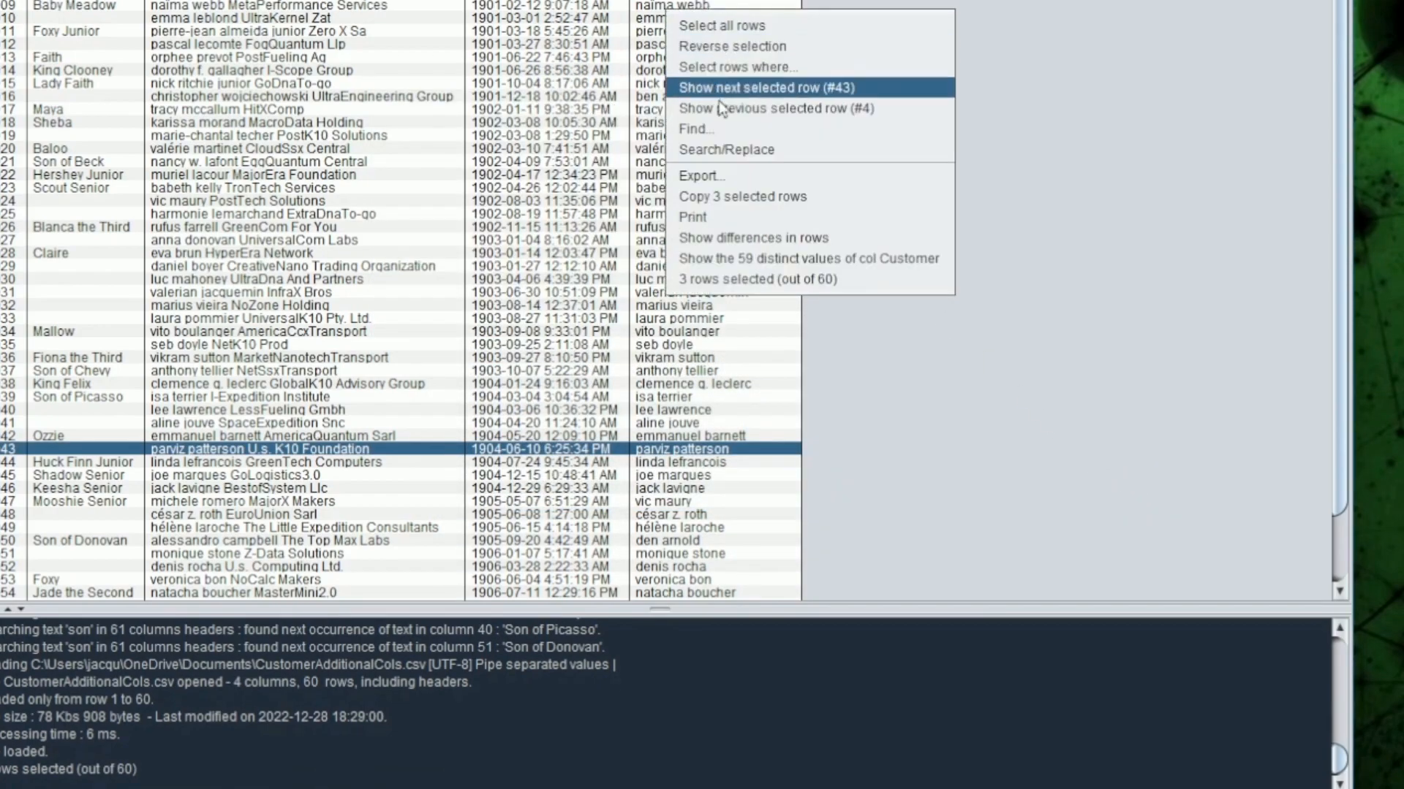
left_click(694, 129)
left_click(767, 347)
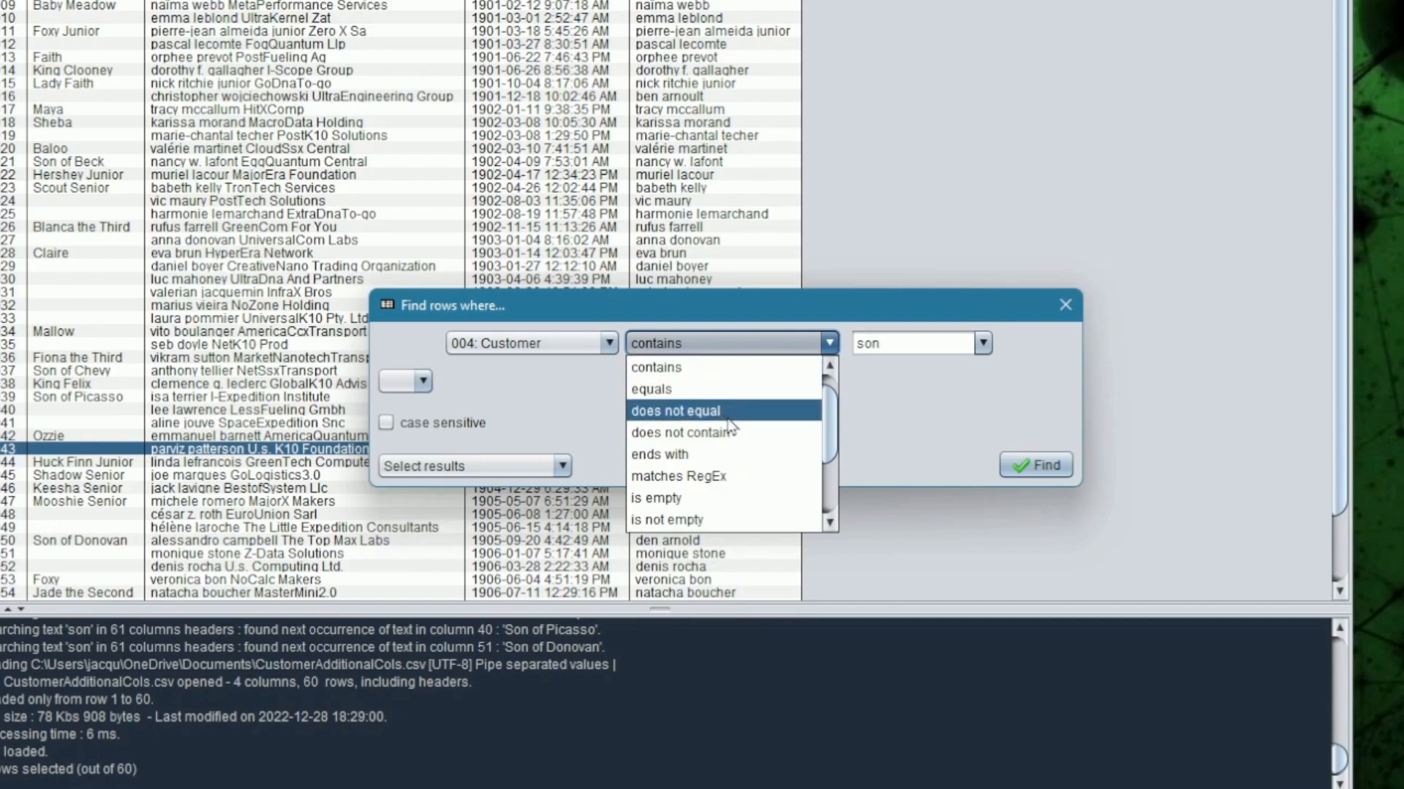
scroll(728, 426, "up", 1)
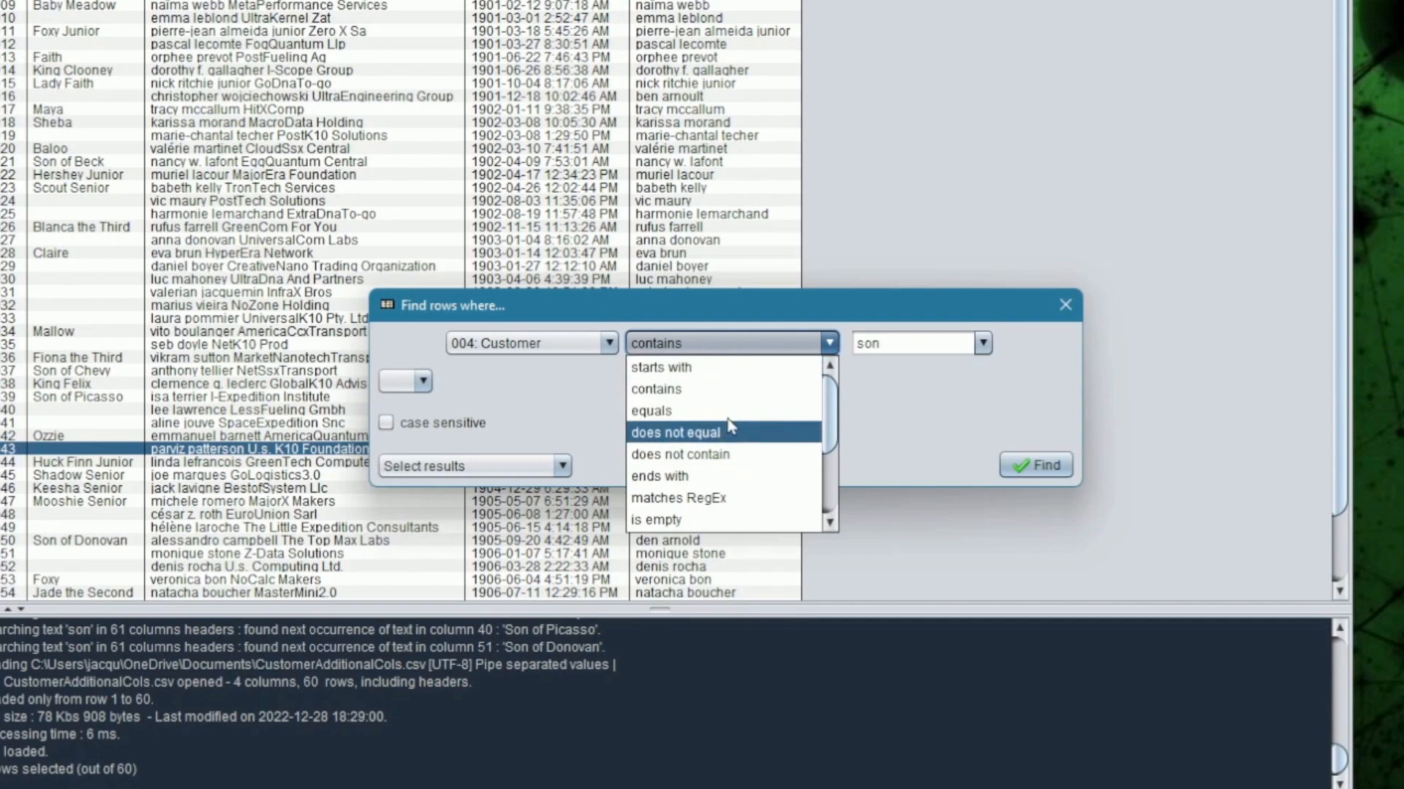
left_click(690, 389)
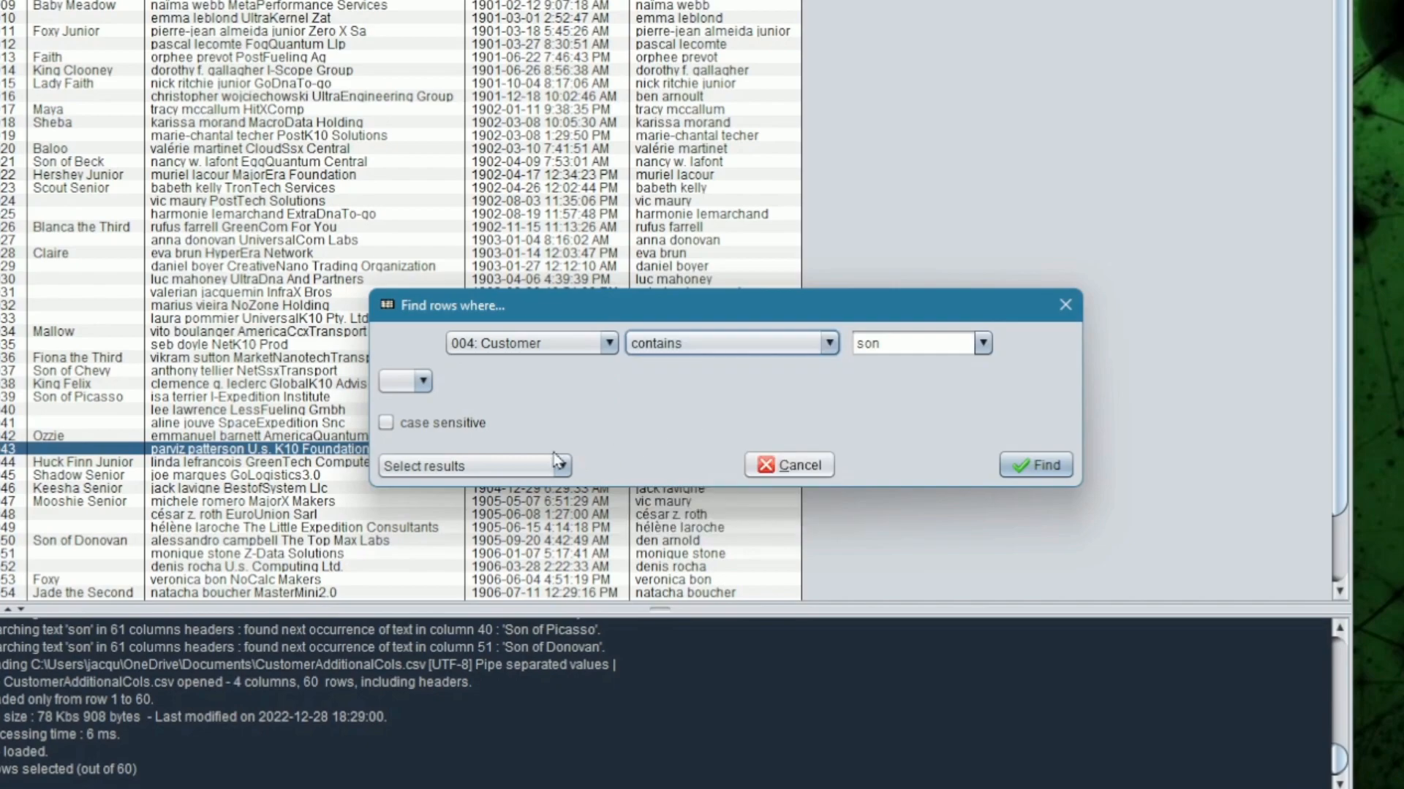
left_click(494, 468)
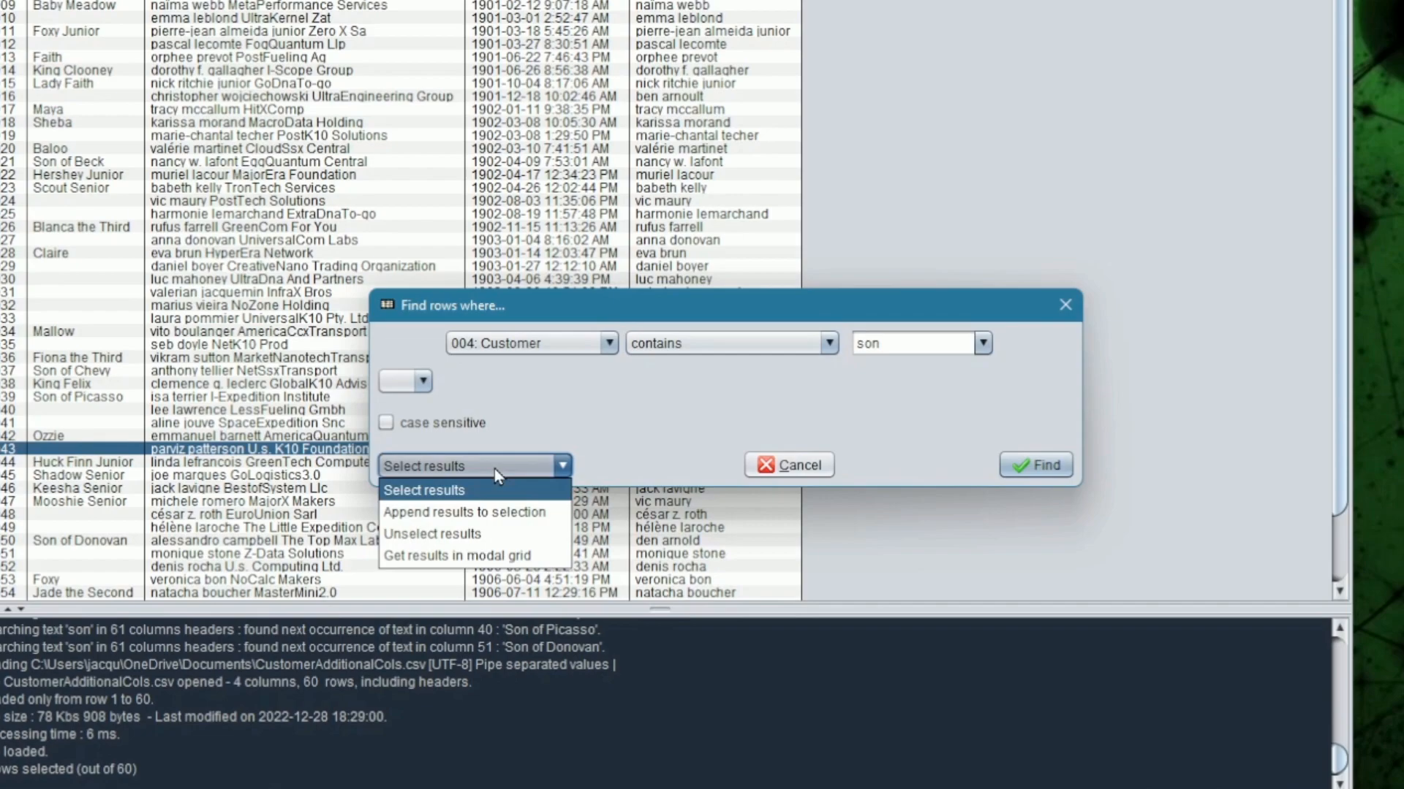
left_click(494, 468)
left_click(1024, 465)
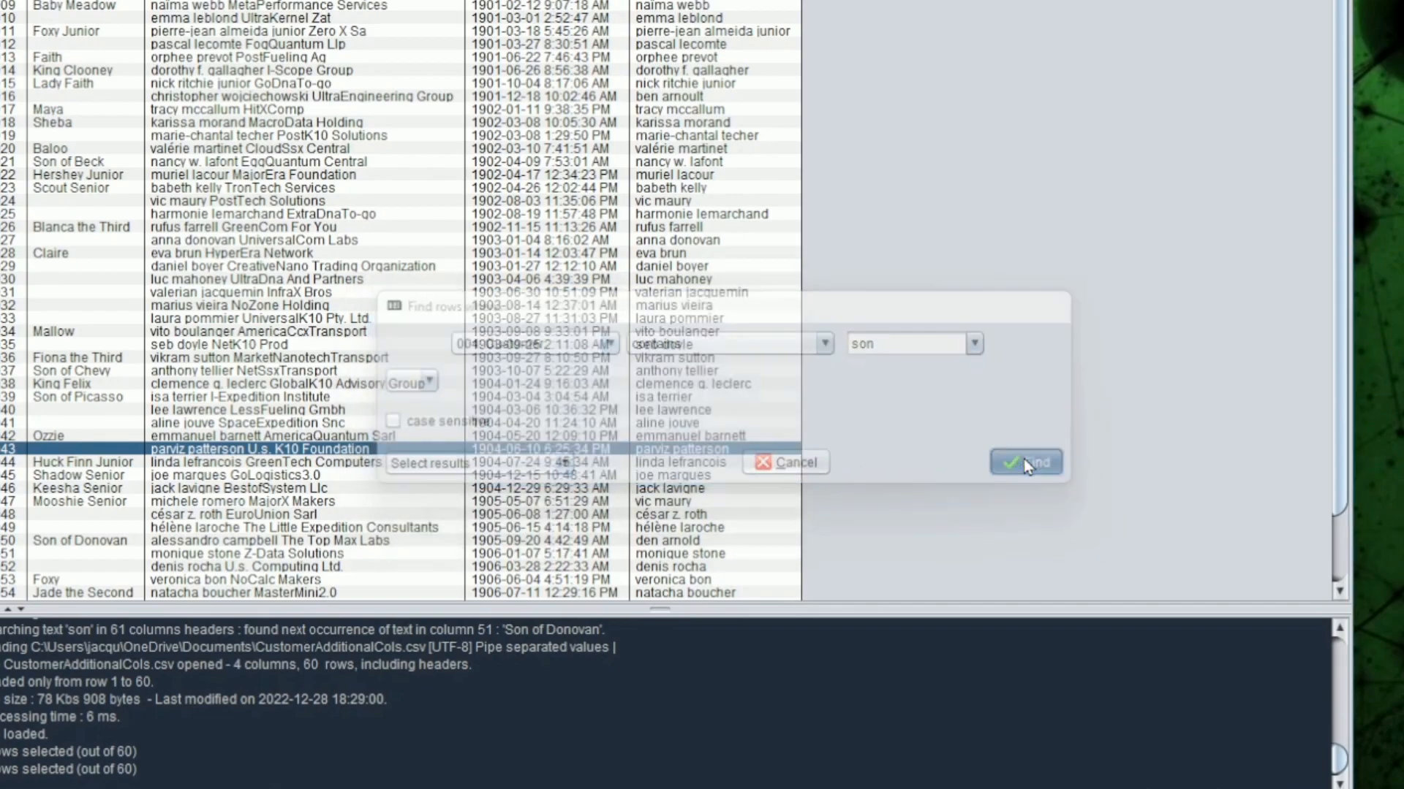
- Find the rows where Customer contains "son" again, appending the results to the current selection
right_click(691, 37)
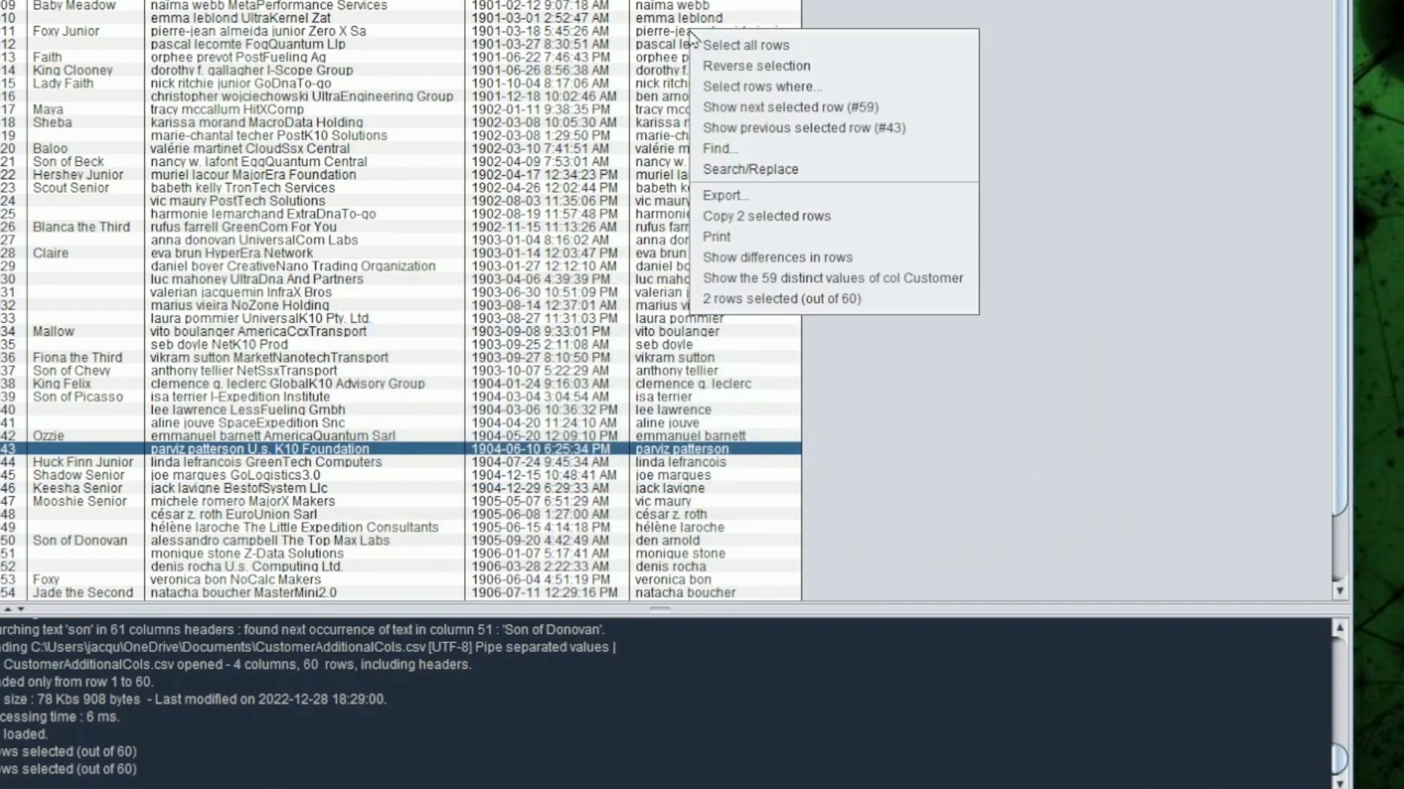
left_click(727, 149)
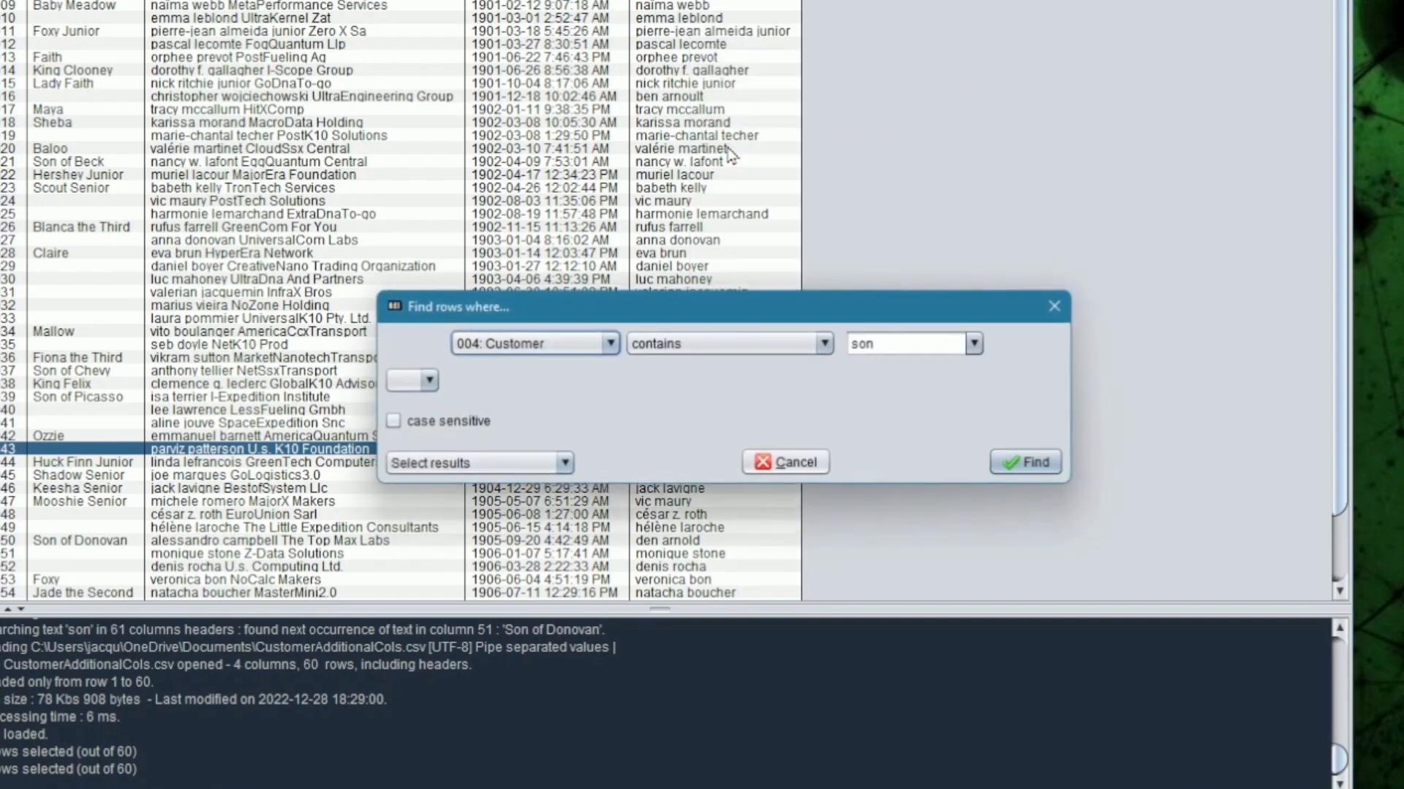
left_click(576, 348)
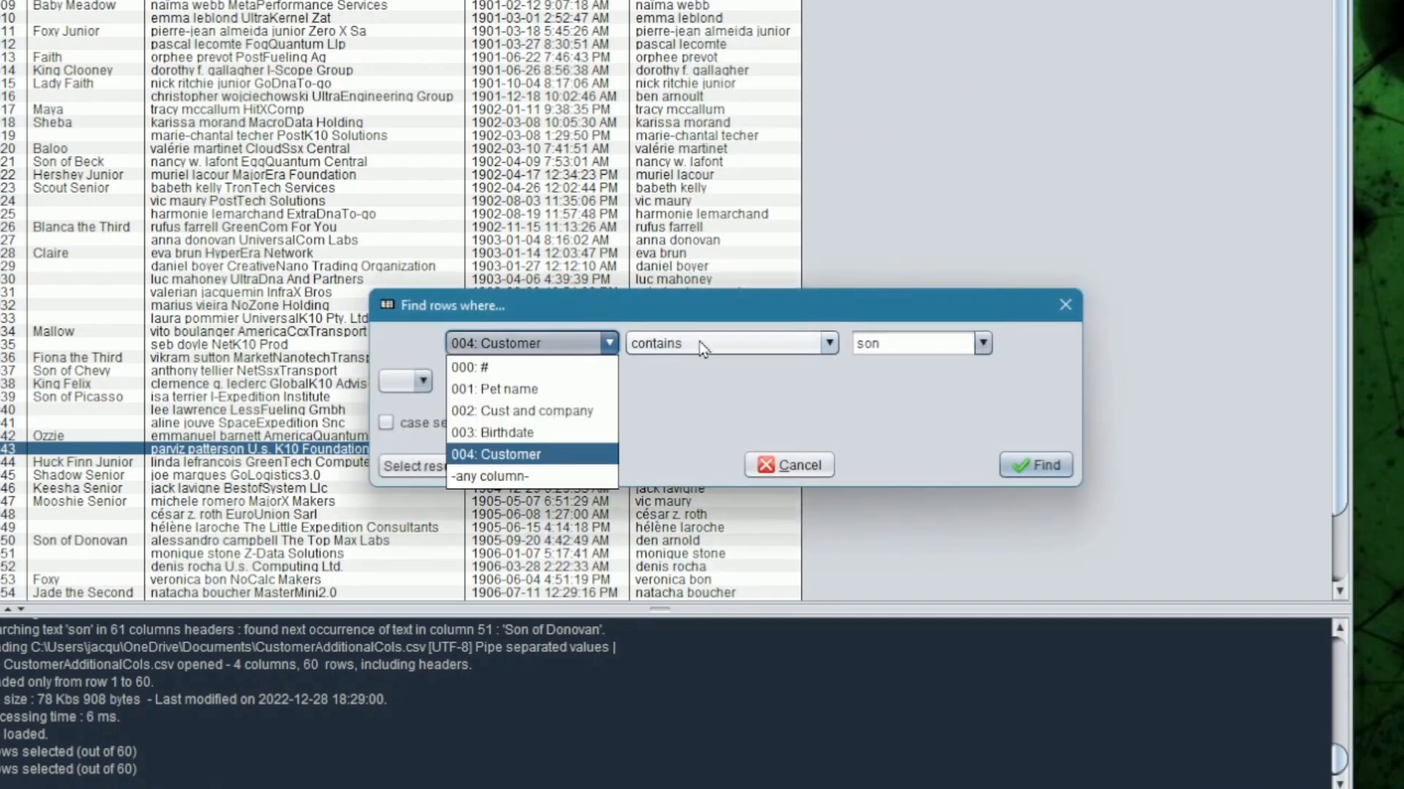
left_click(731, 422)
left_click(481, 472)
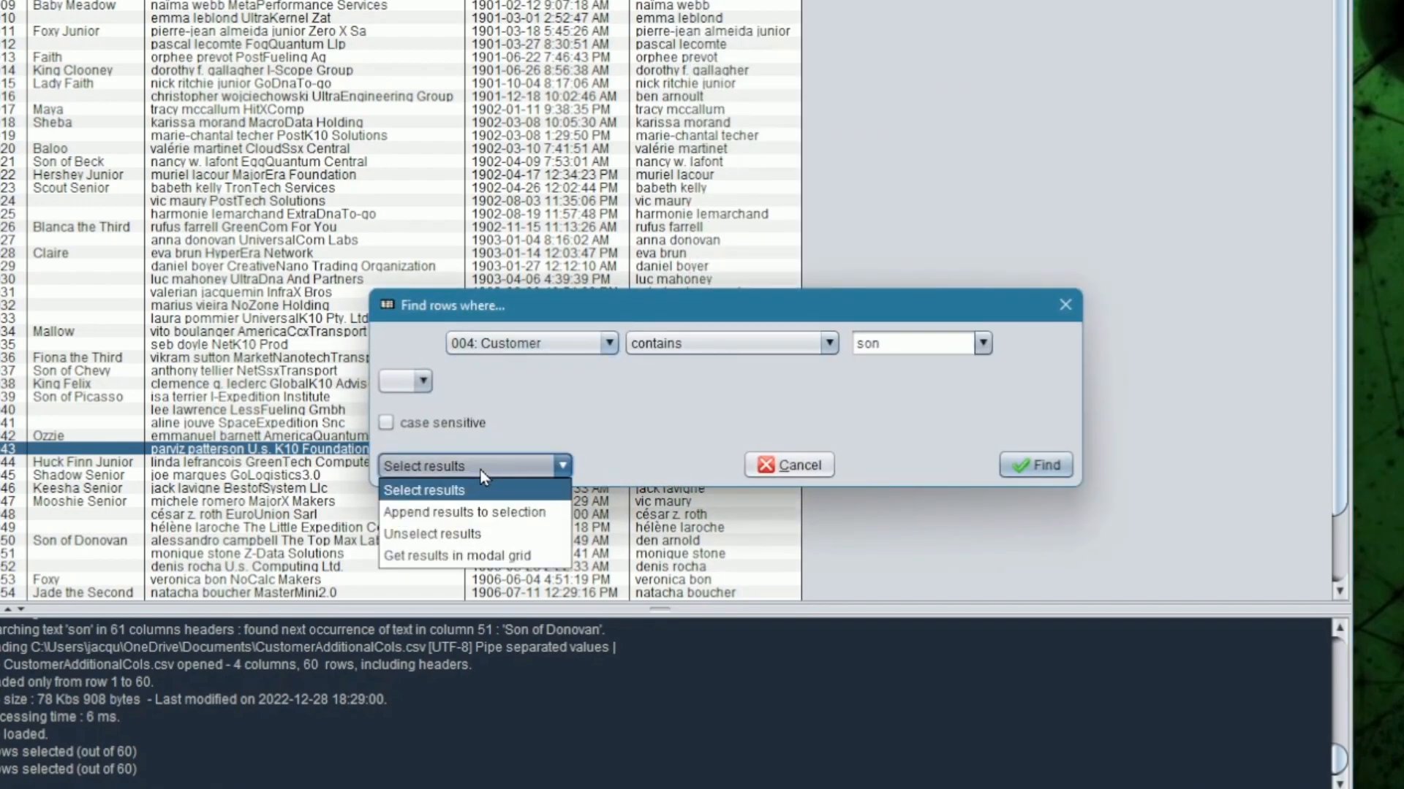
left_click(458, 512)
left_click(1034, 468)
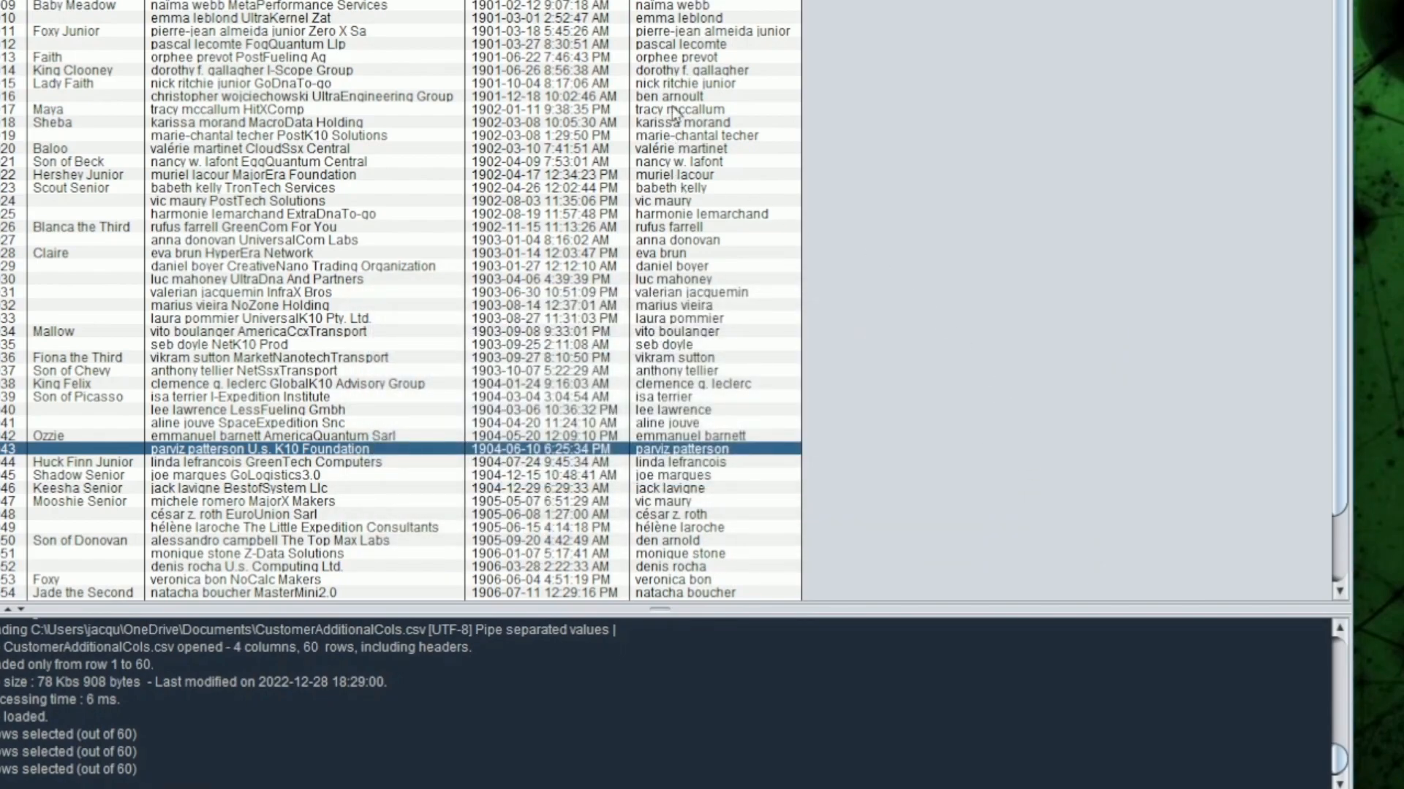
- Get the rows where Customer contains "son" in a modal grid and close that results window
right_click(674, 46)
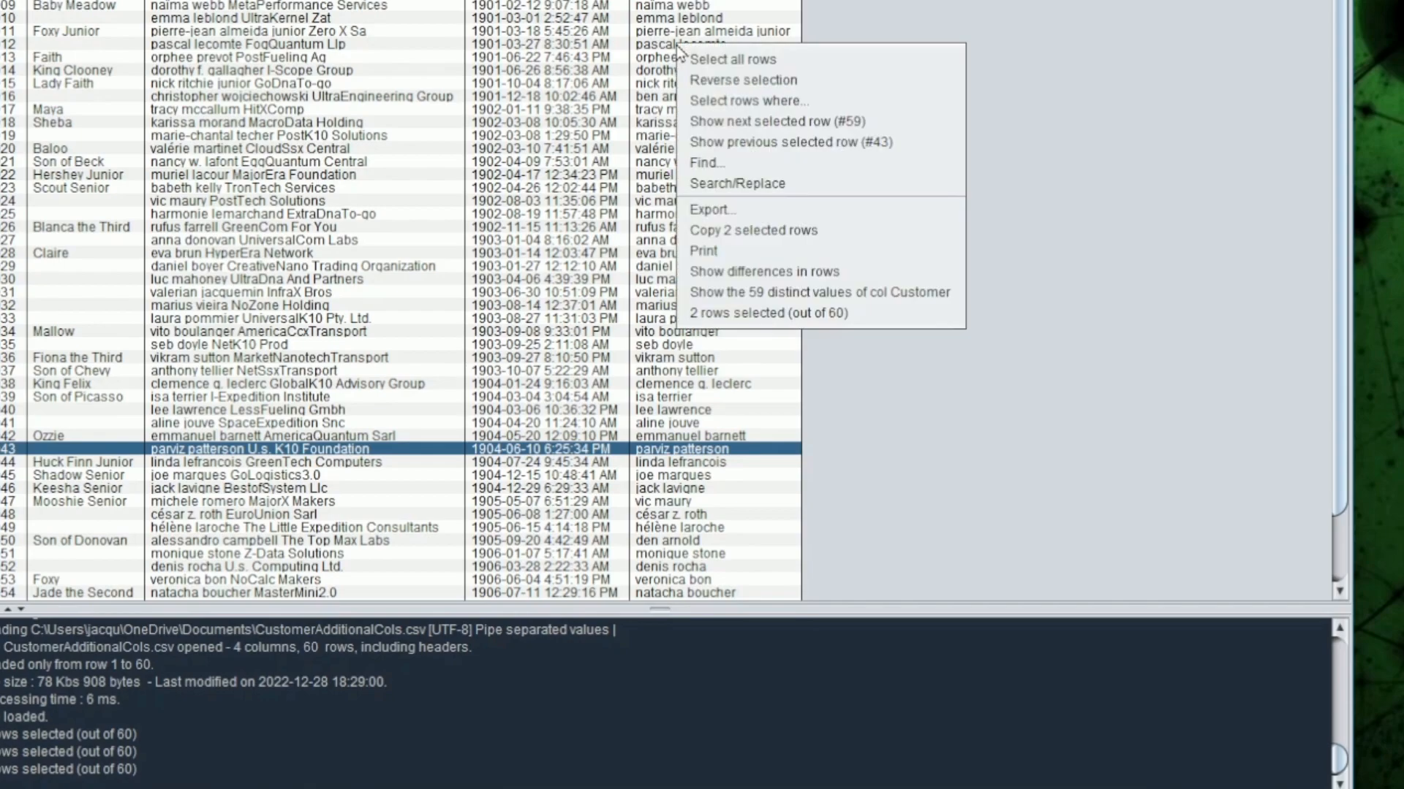
left_click(738, 164)
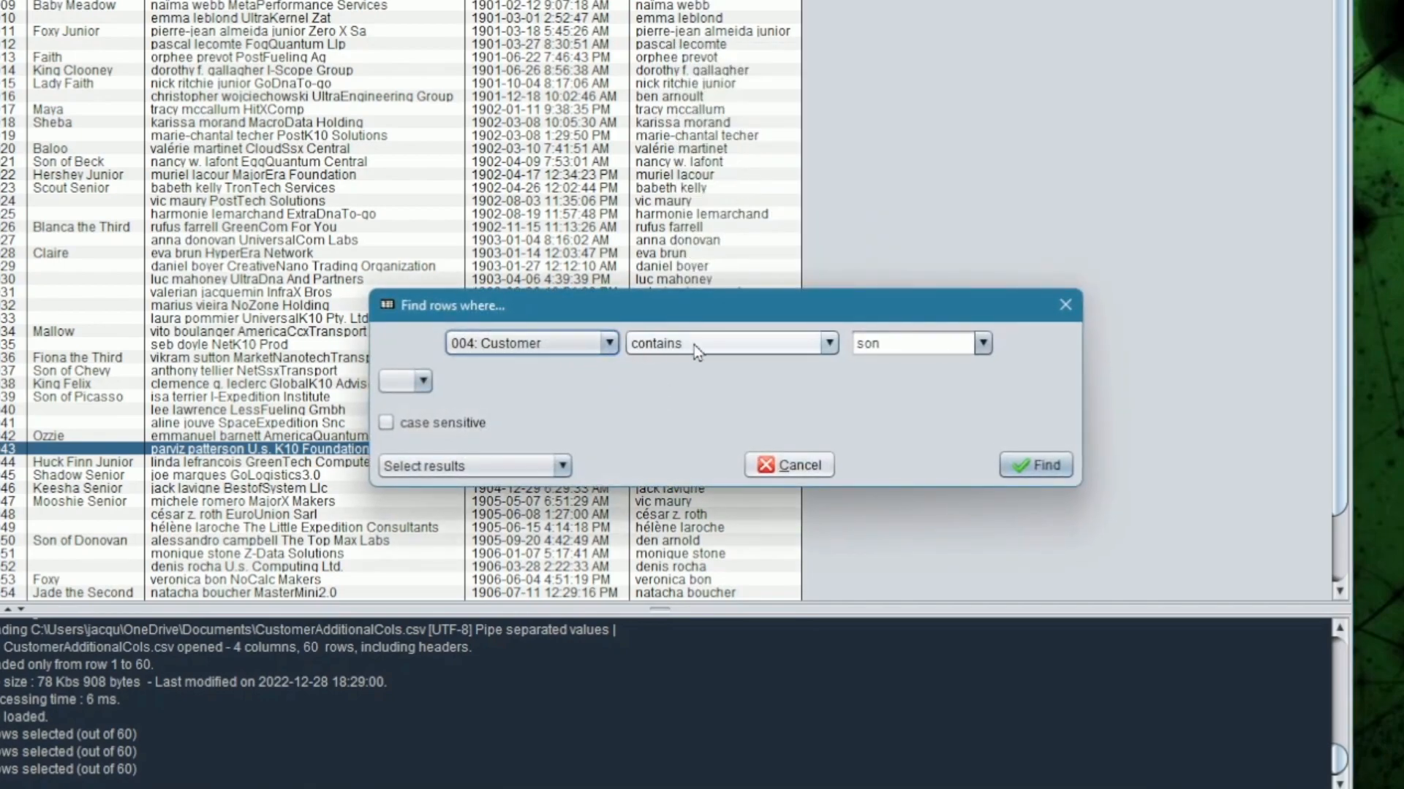
left_click(502, 468)
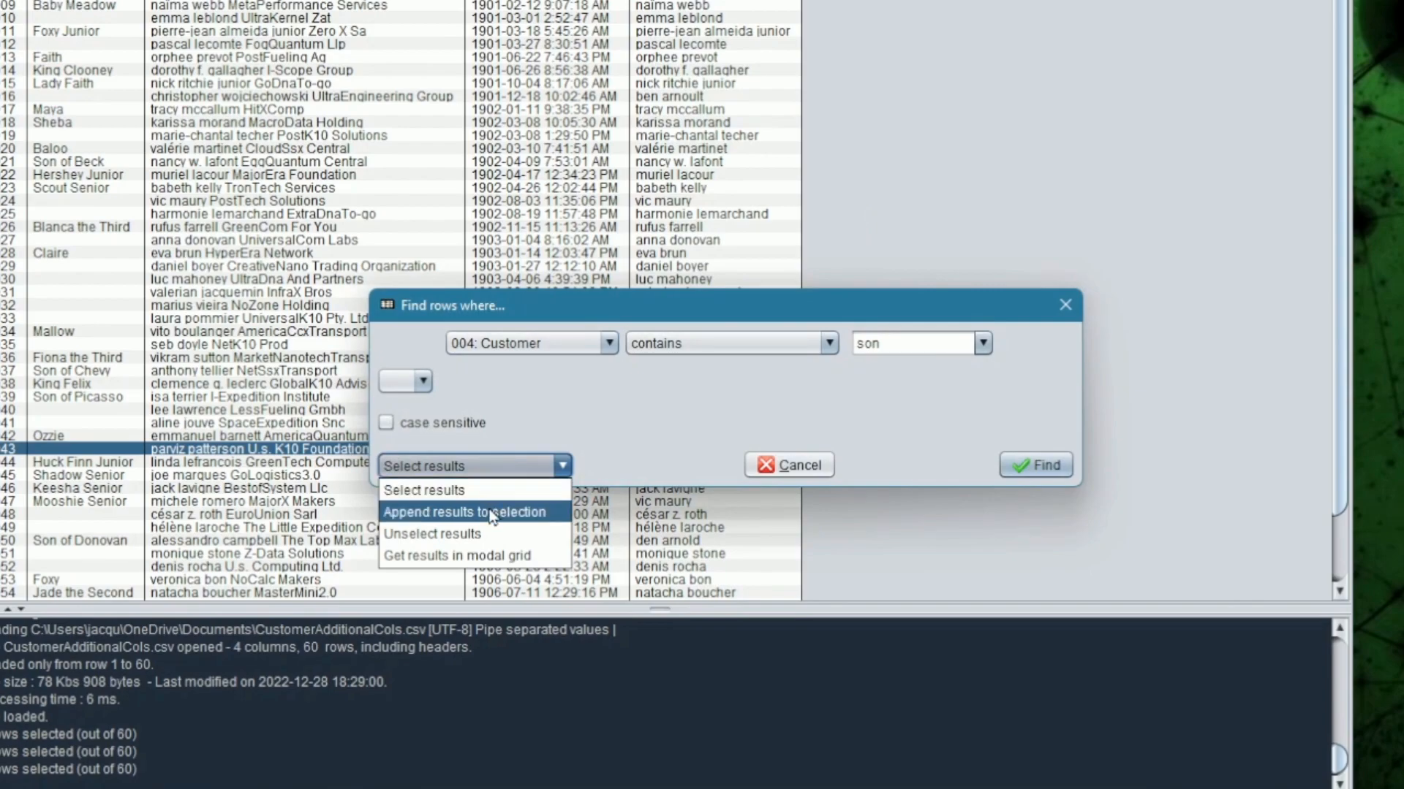
left_click(488, 556)
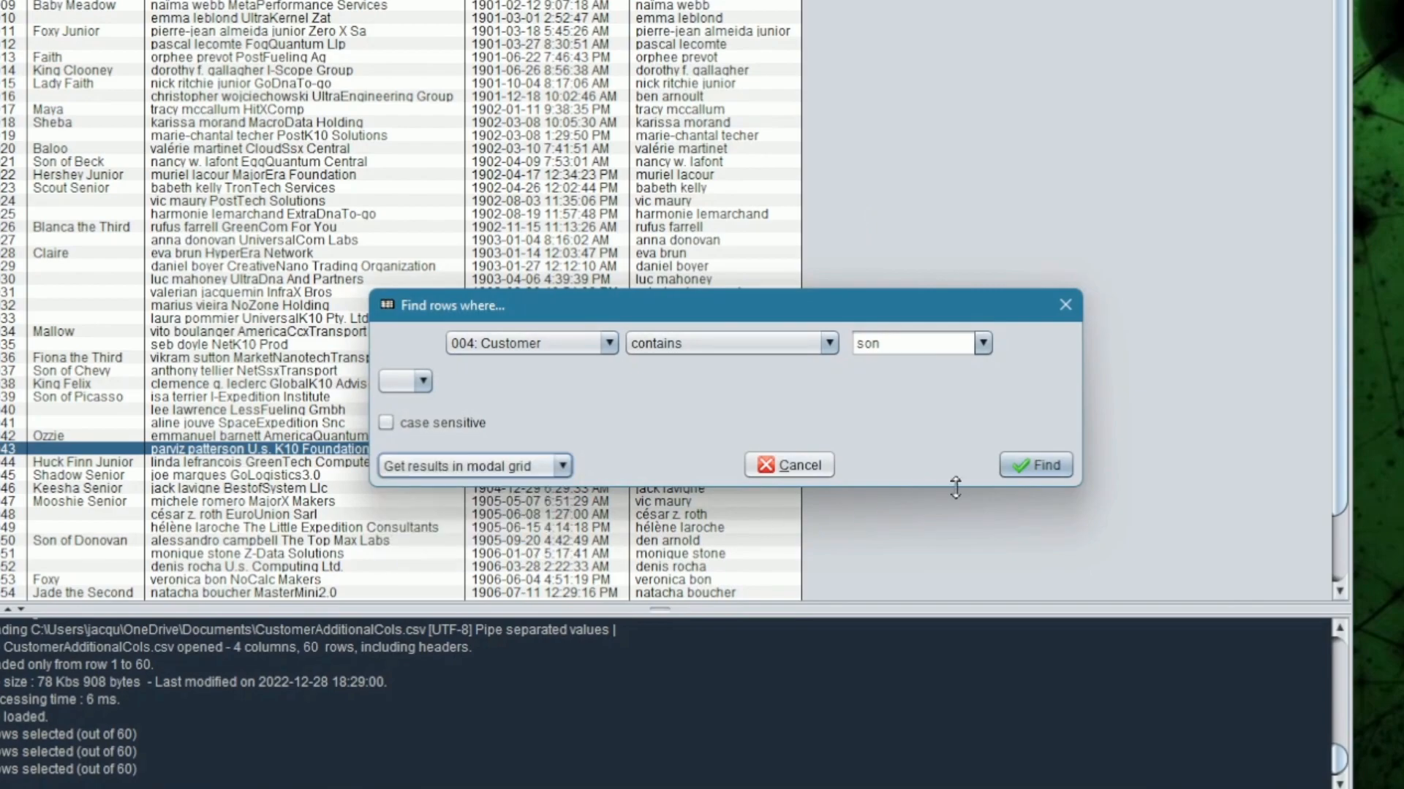
left_click(1041, 465)
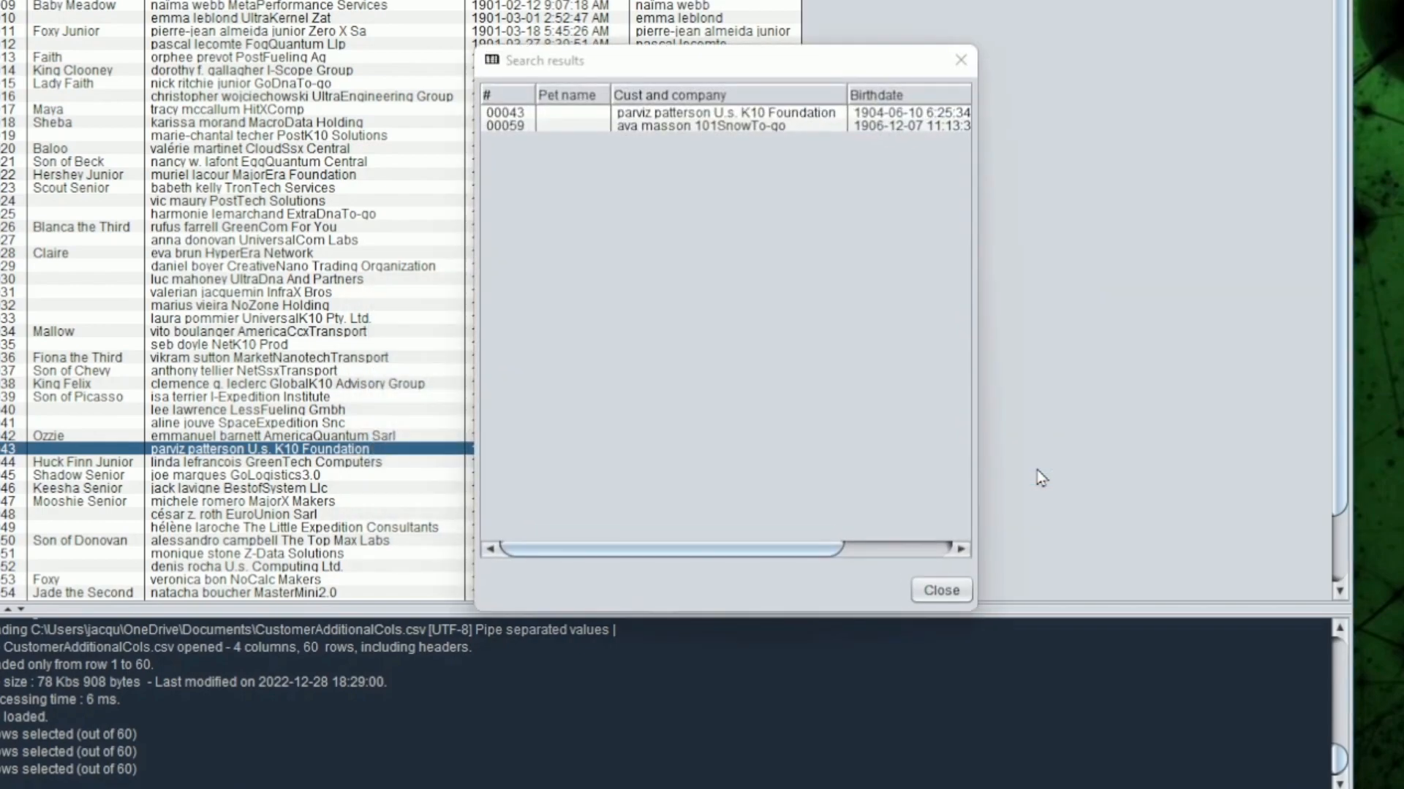
left_click(943, 588)
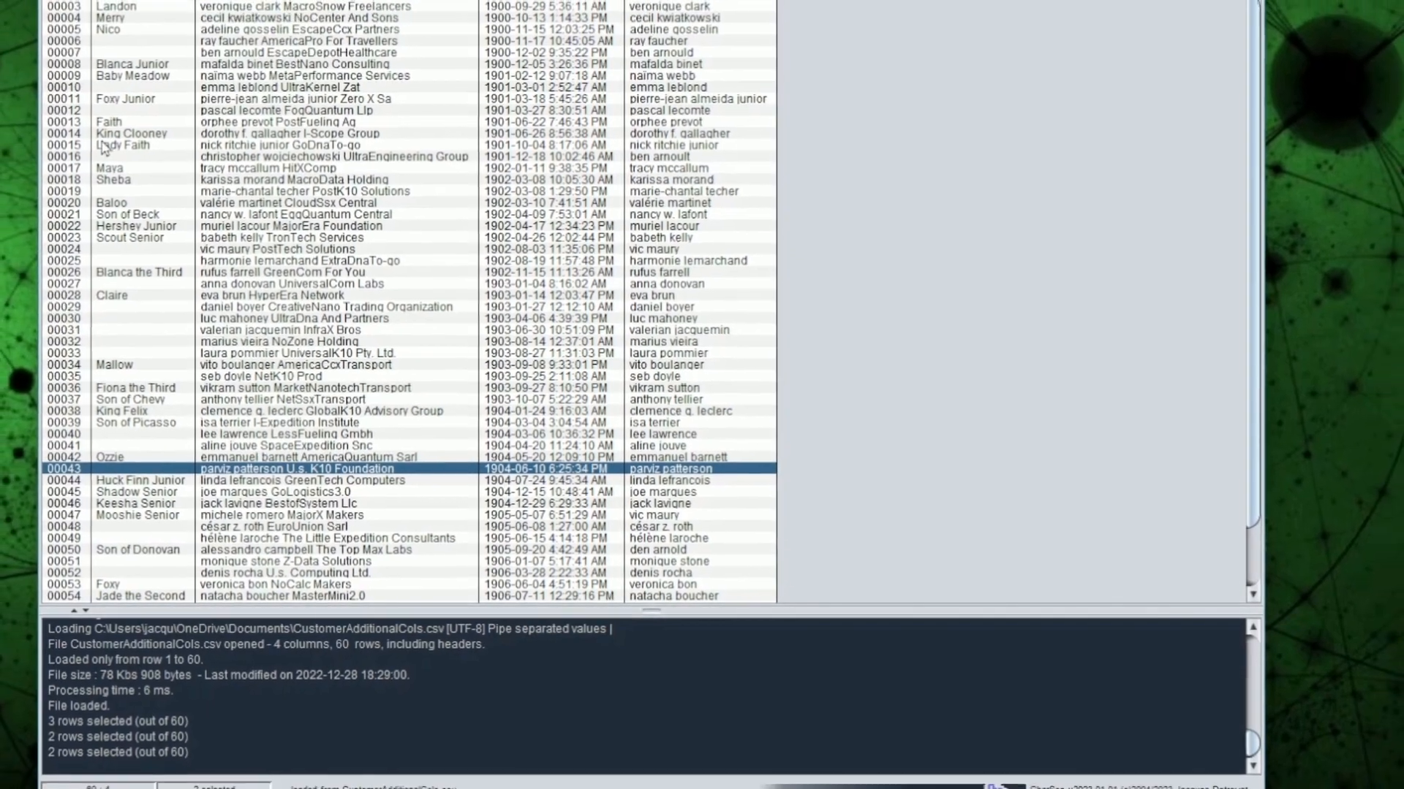
- Open the Find function from the Pet name column and again from the Birthdate column to check the preselected column, dismissing it each time
right_click(71, 104)
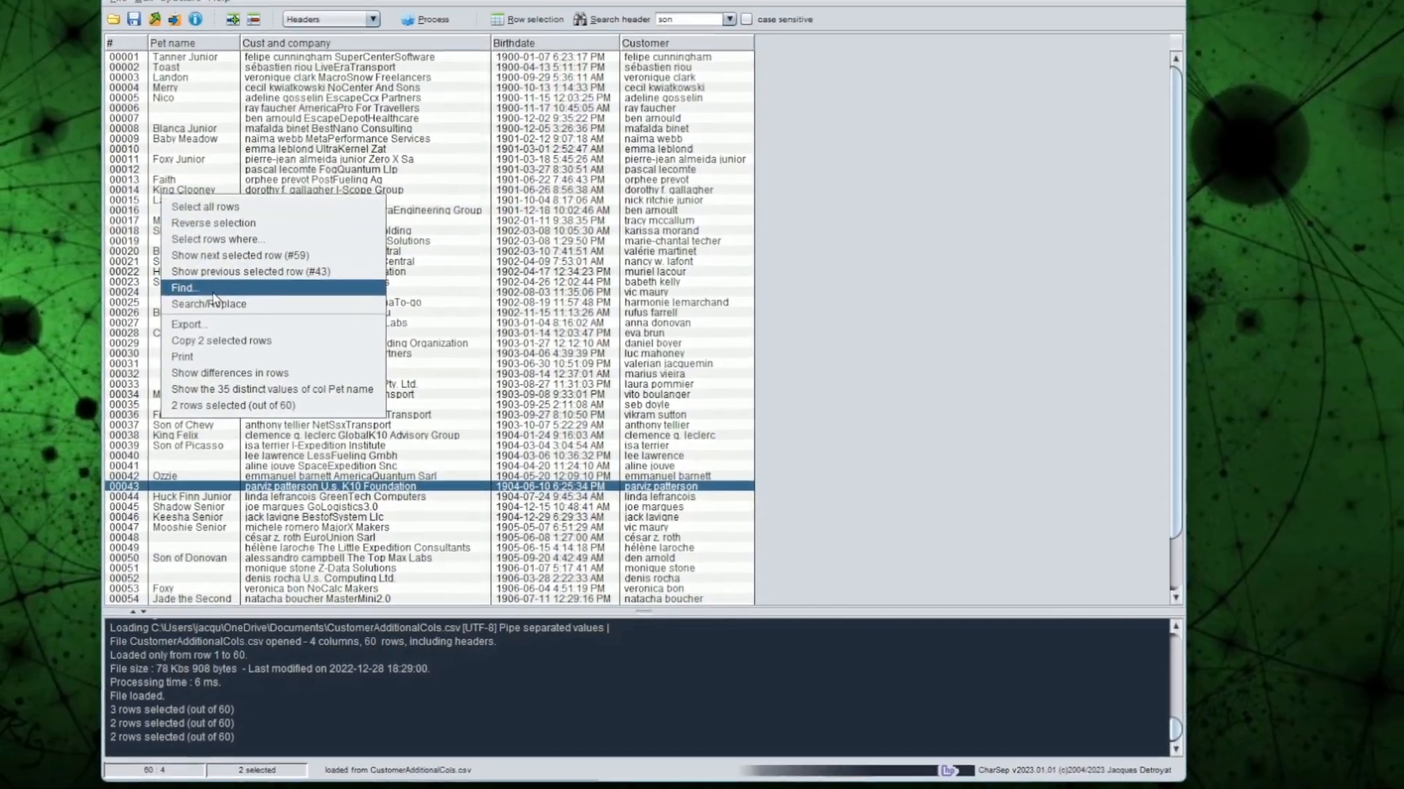
left_click(165, 273)
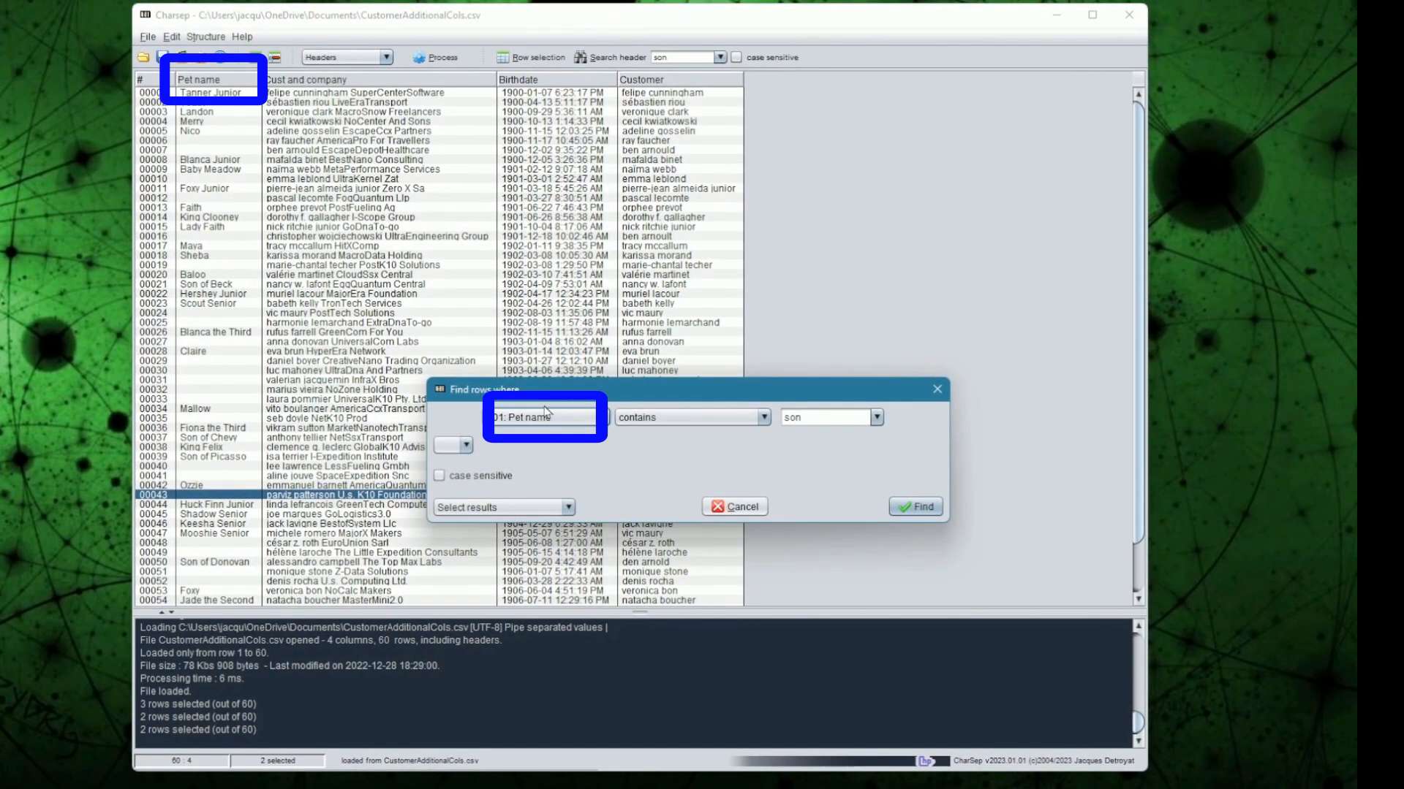
left_click(735, 507)
right_click(559, 213)
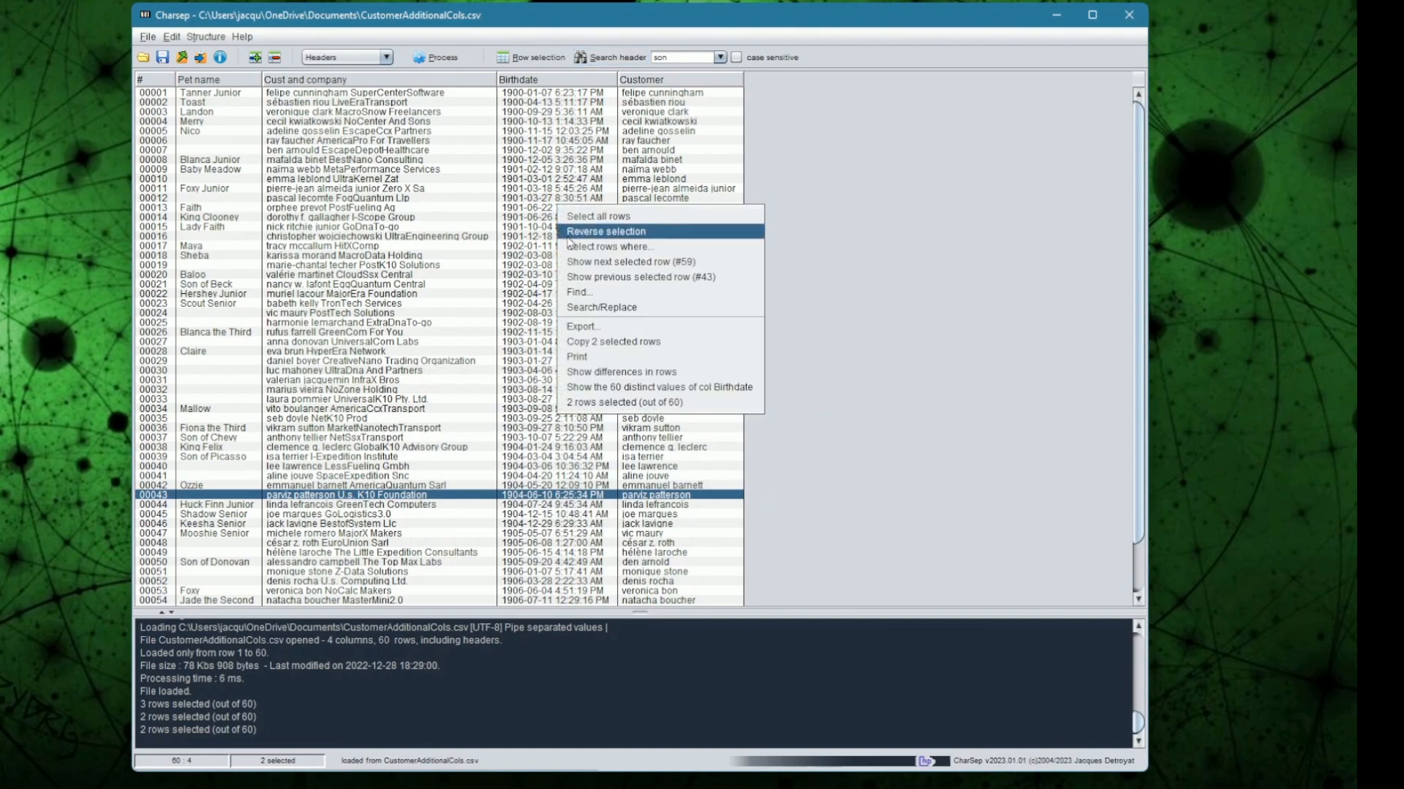
left_click(583, 287)
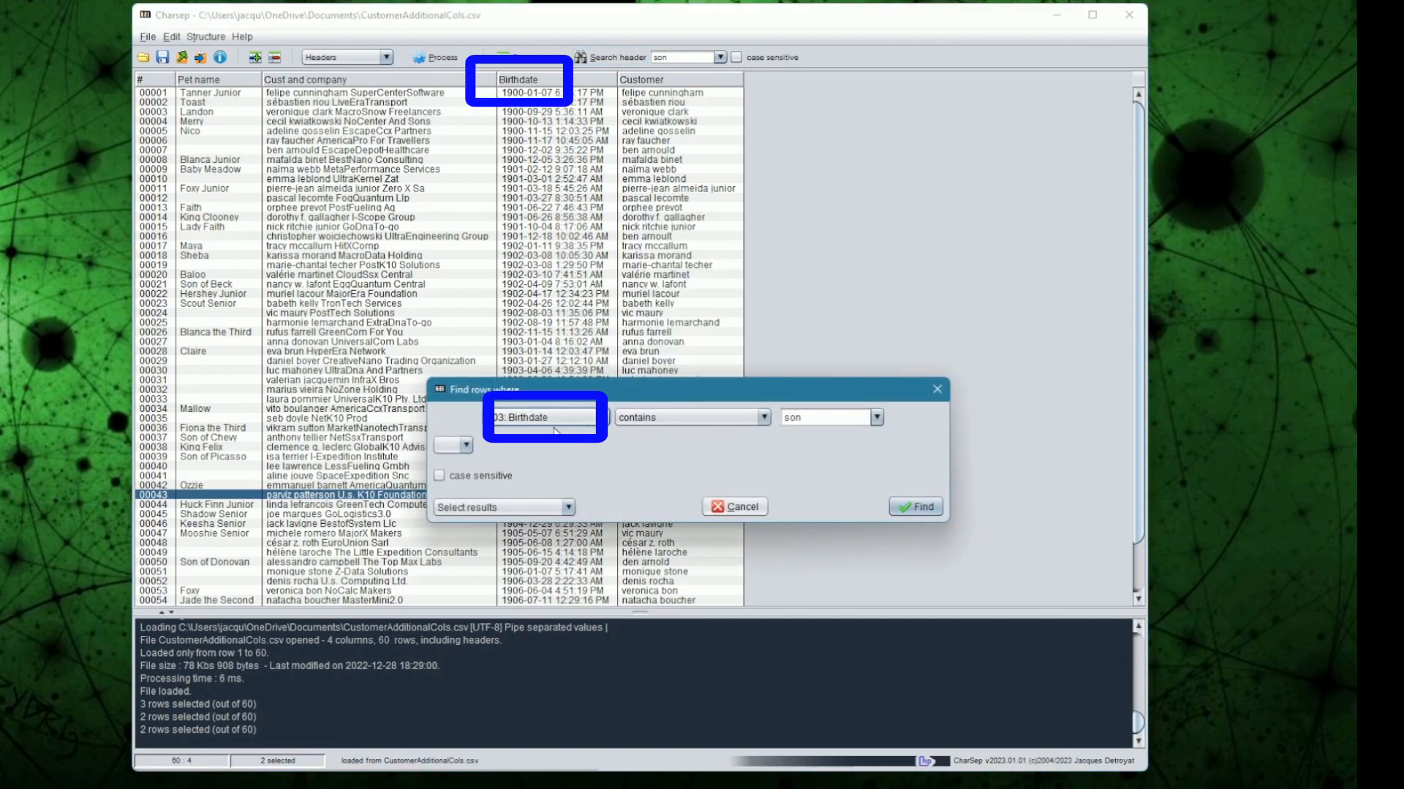
left_click(914, 507)
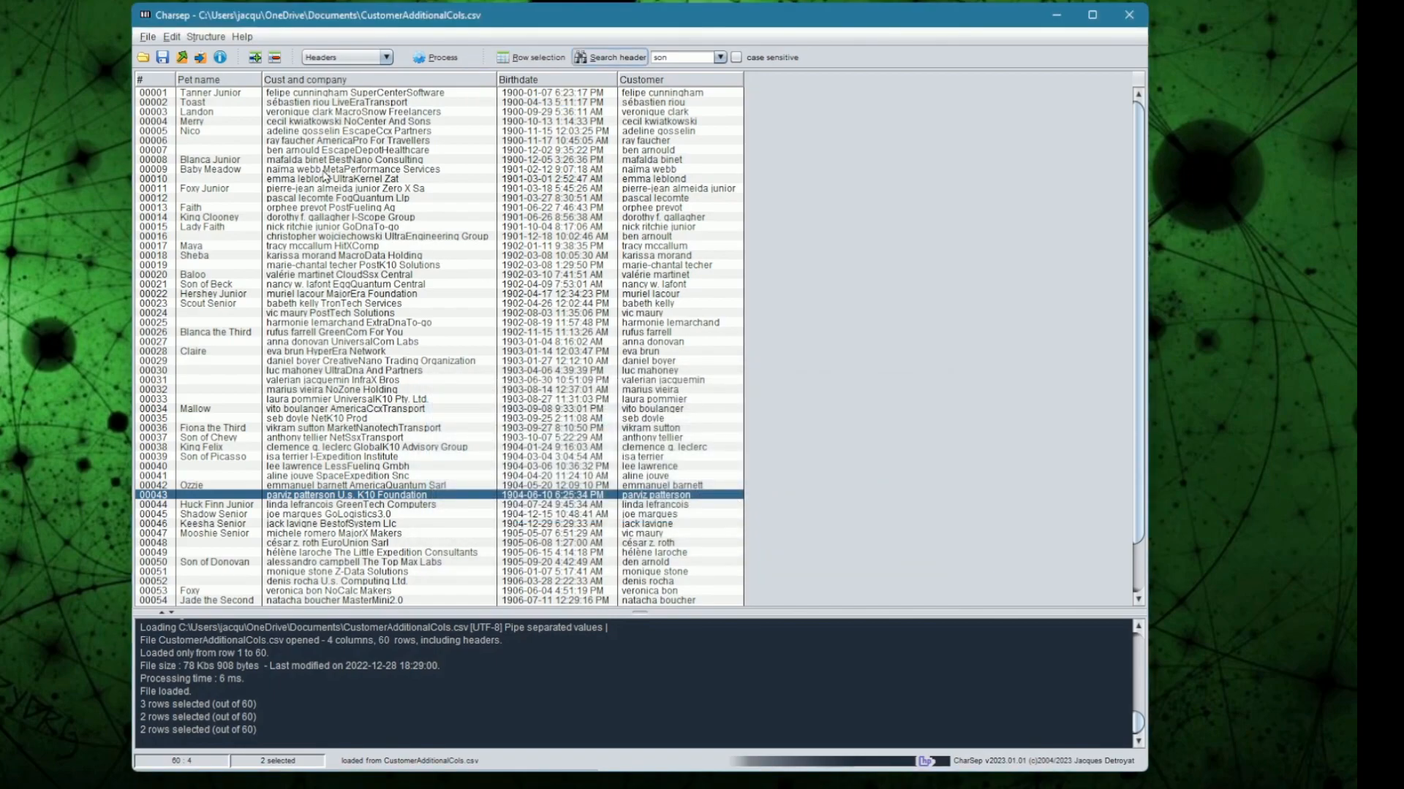
- Find and select the rows where any column contains "son"
right_click(325, 176)
left_click(351, 252)
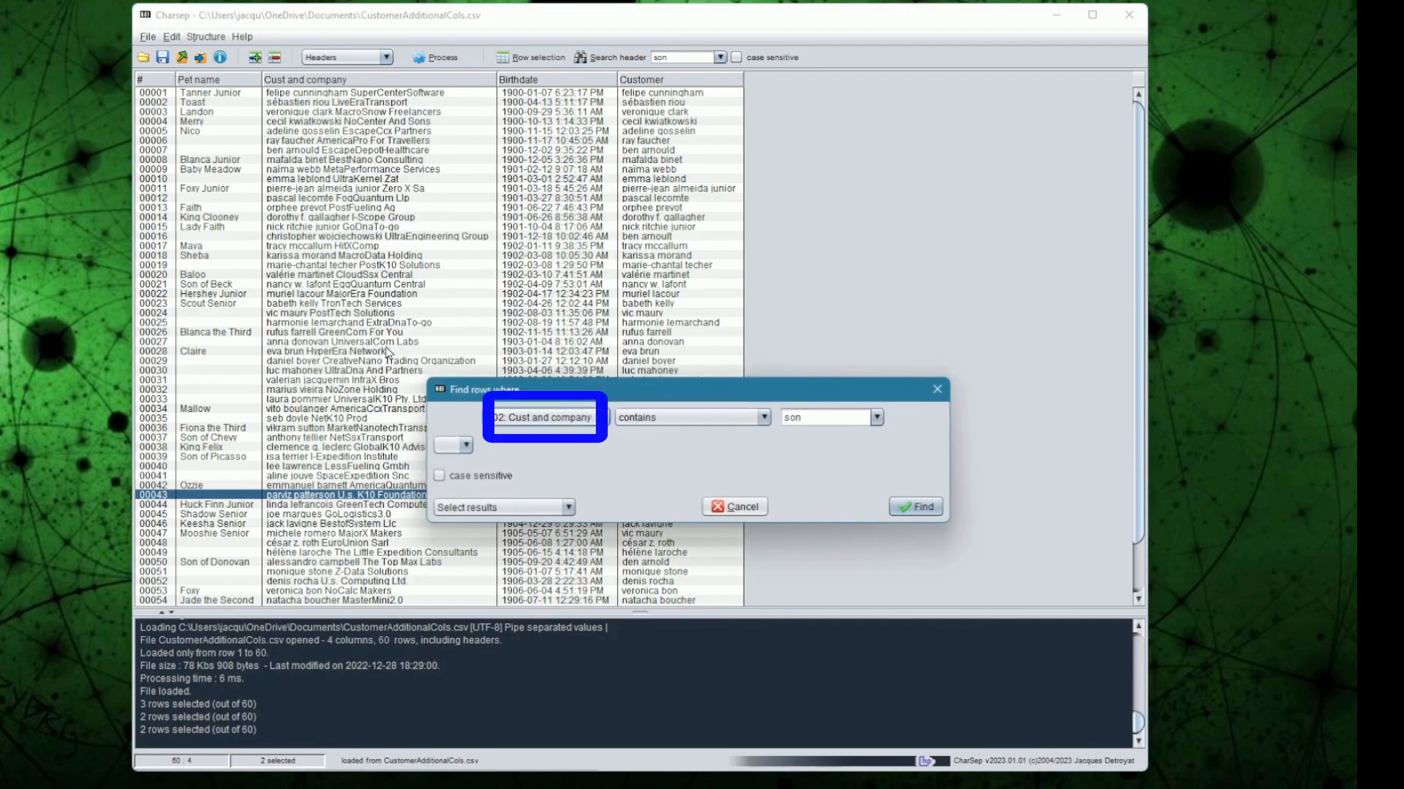
left_click(547, 418)
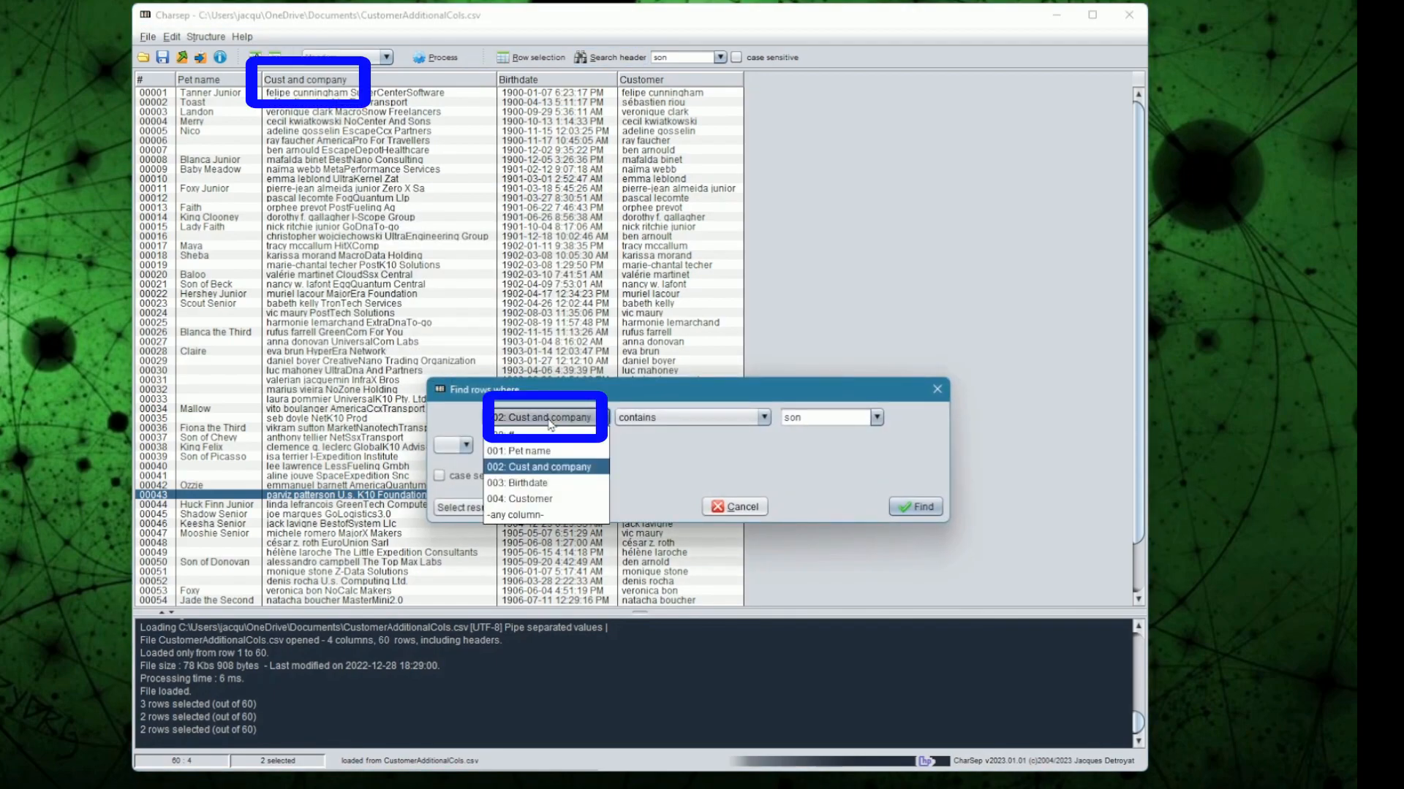
left_click(535, 516)
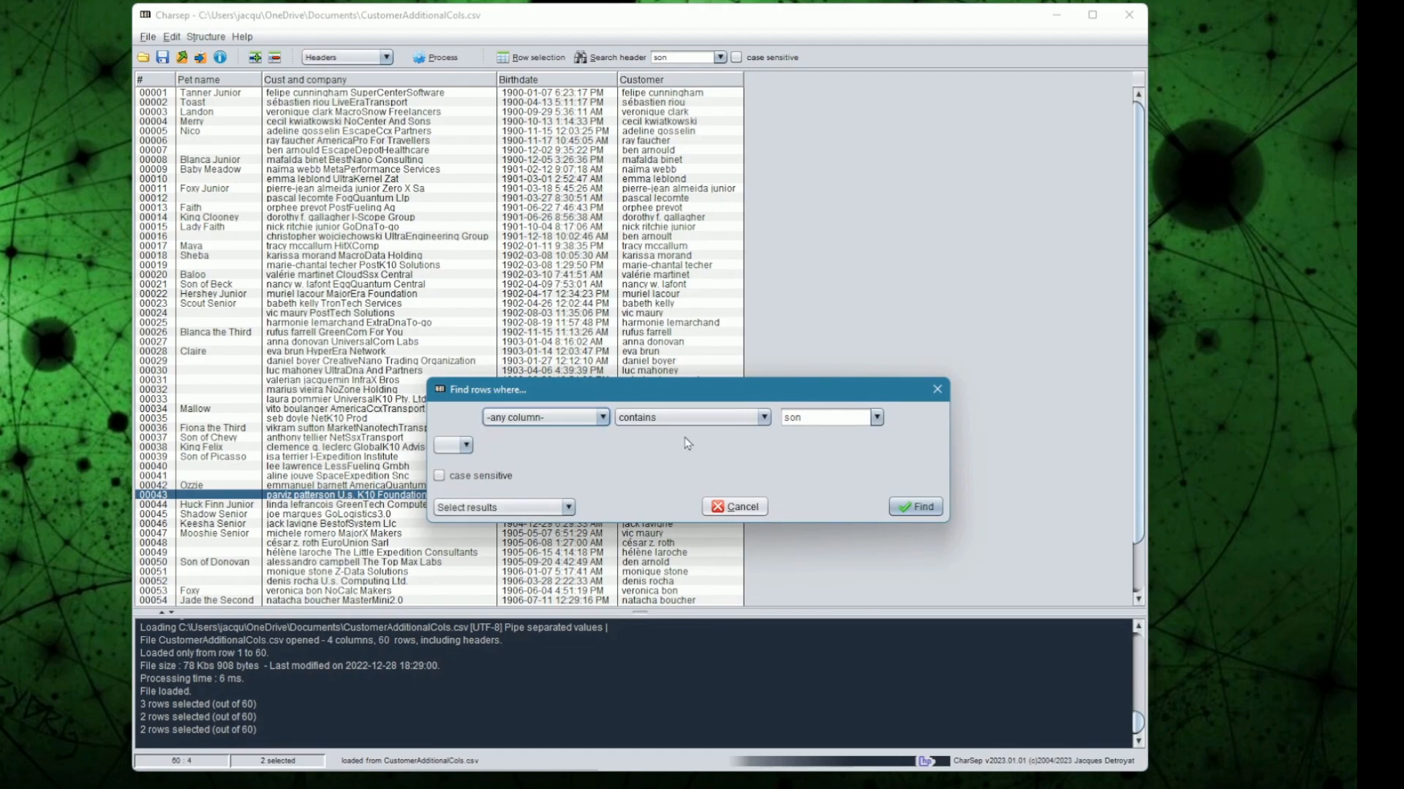
left_click(906, 506)
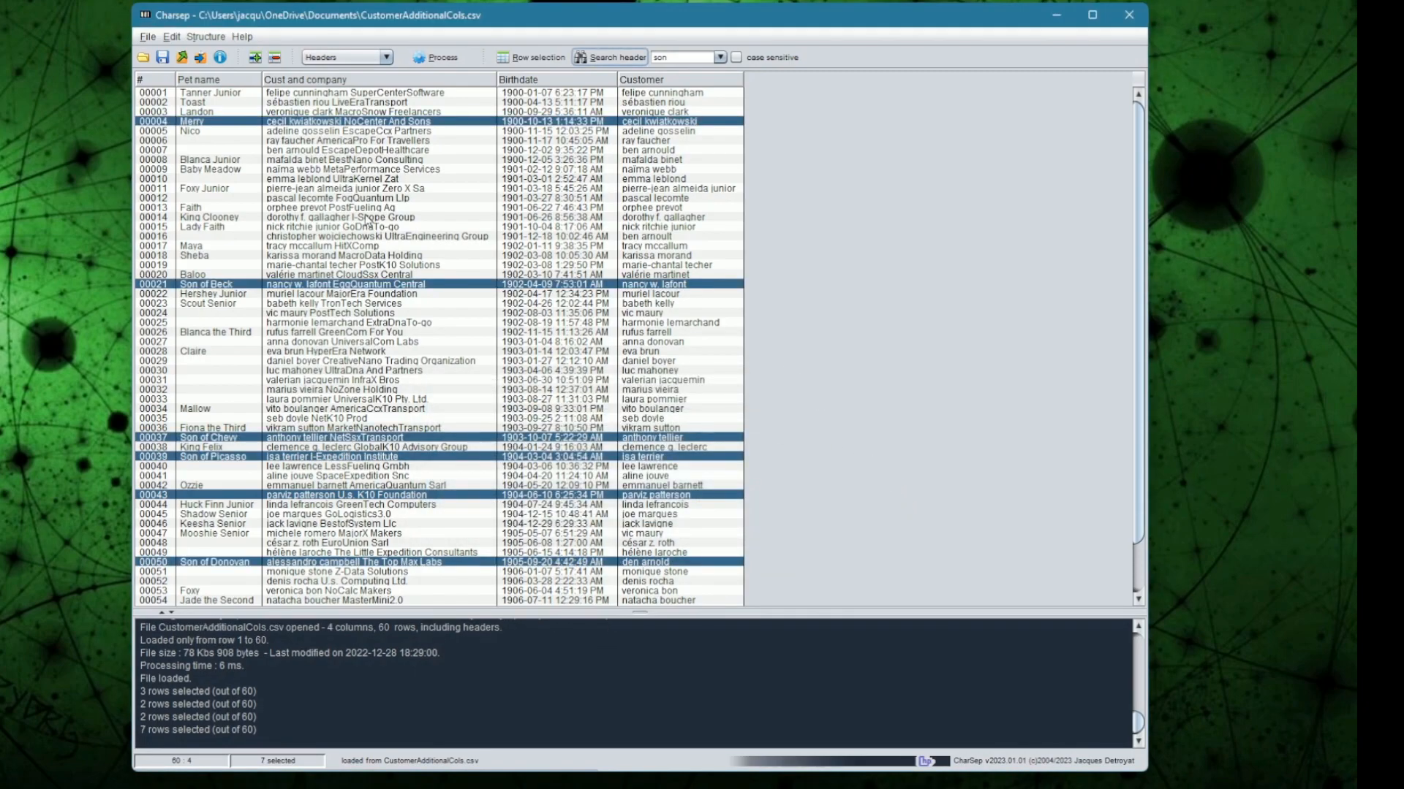
- Find and select the rows where Cust and company contains "son" or Pet name contains "son"
right_click(369, 222)
left_click(410, 302)
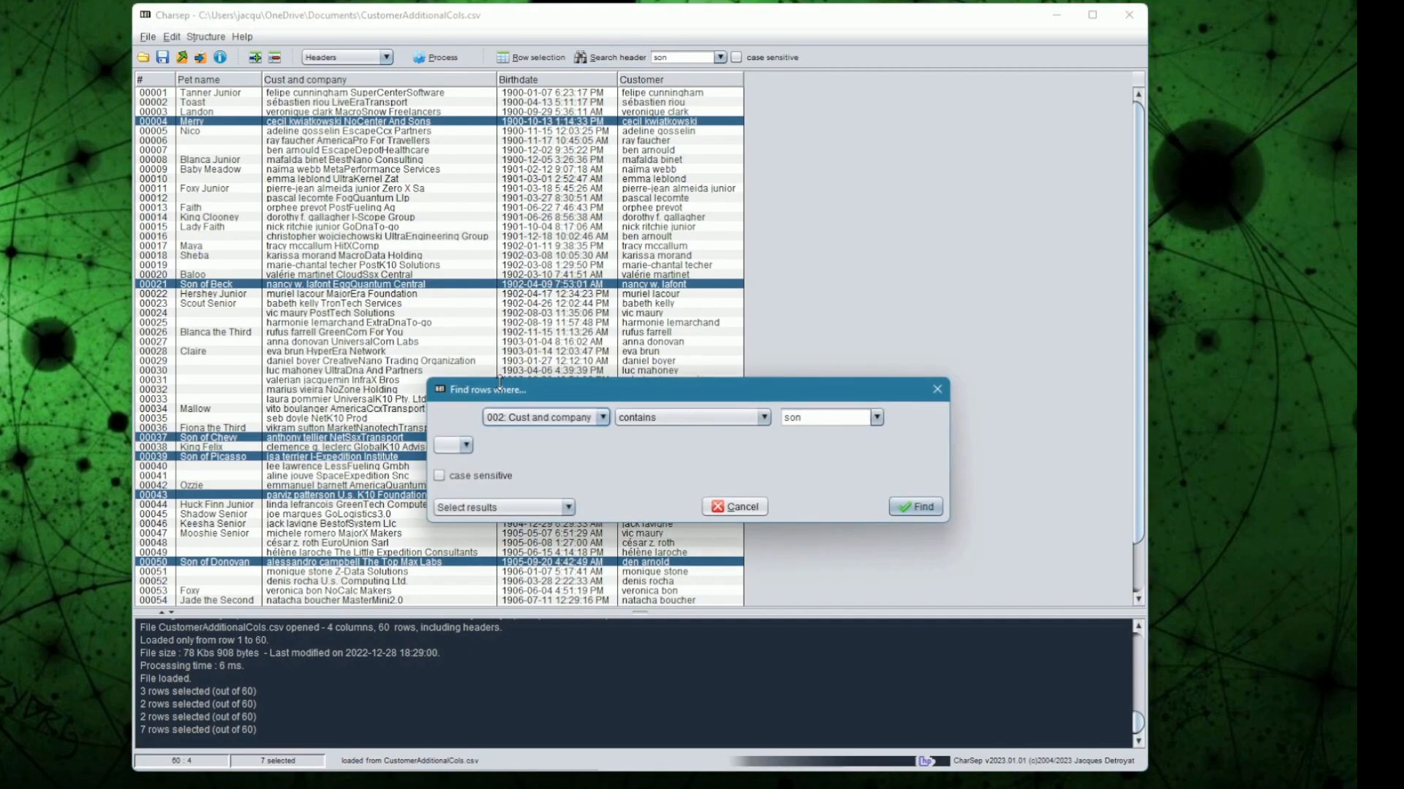
left_click(457, 447)
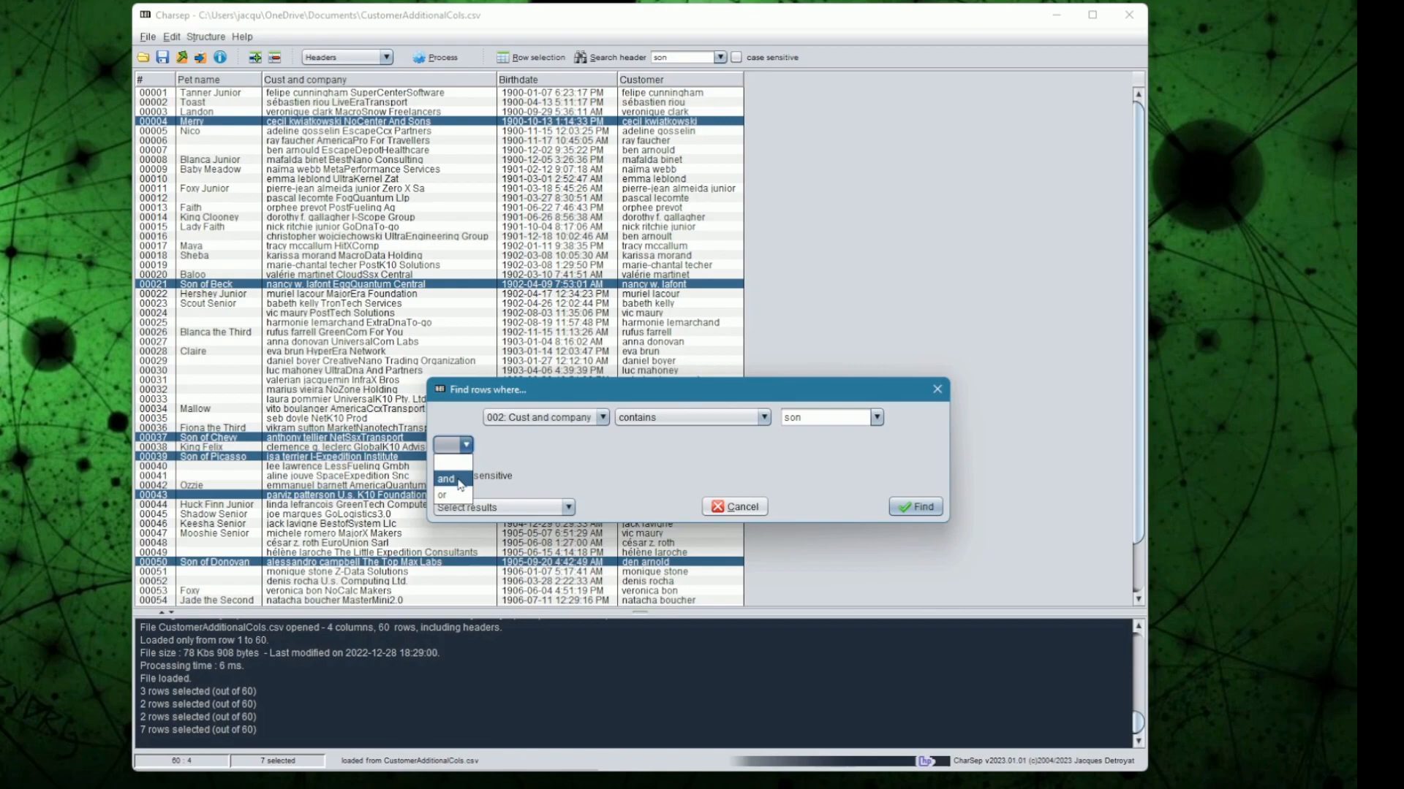
left_click(443, 495)
left_click(567, 446)
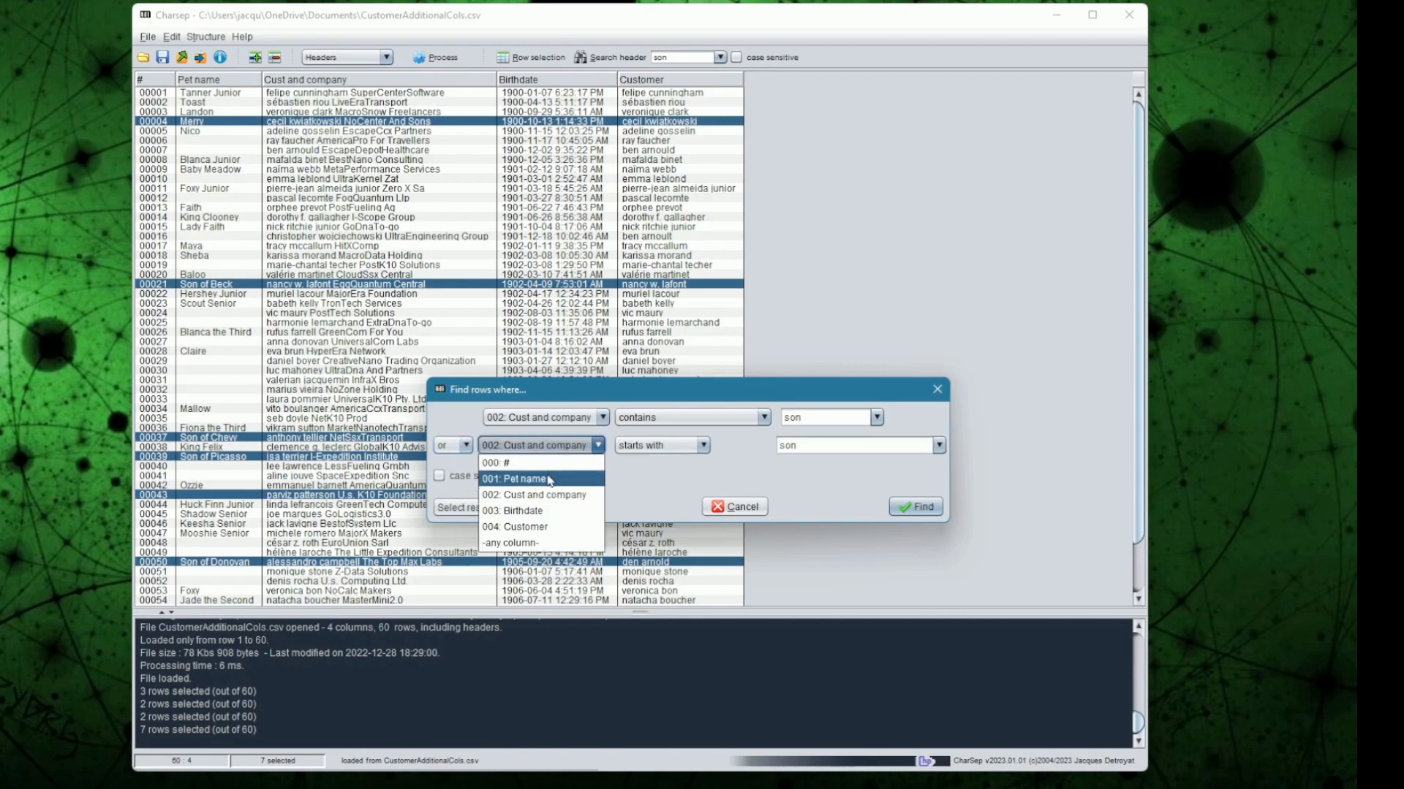
left_click(549, 480)
left_click(689, 452)
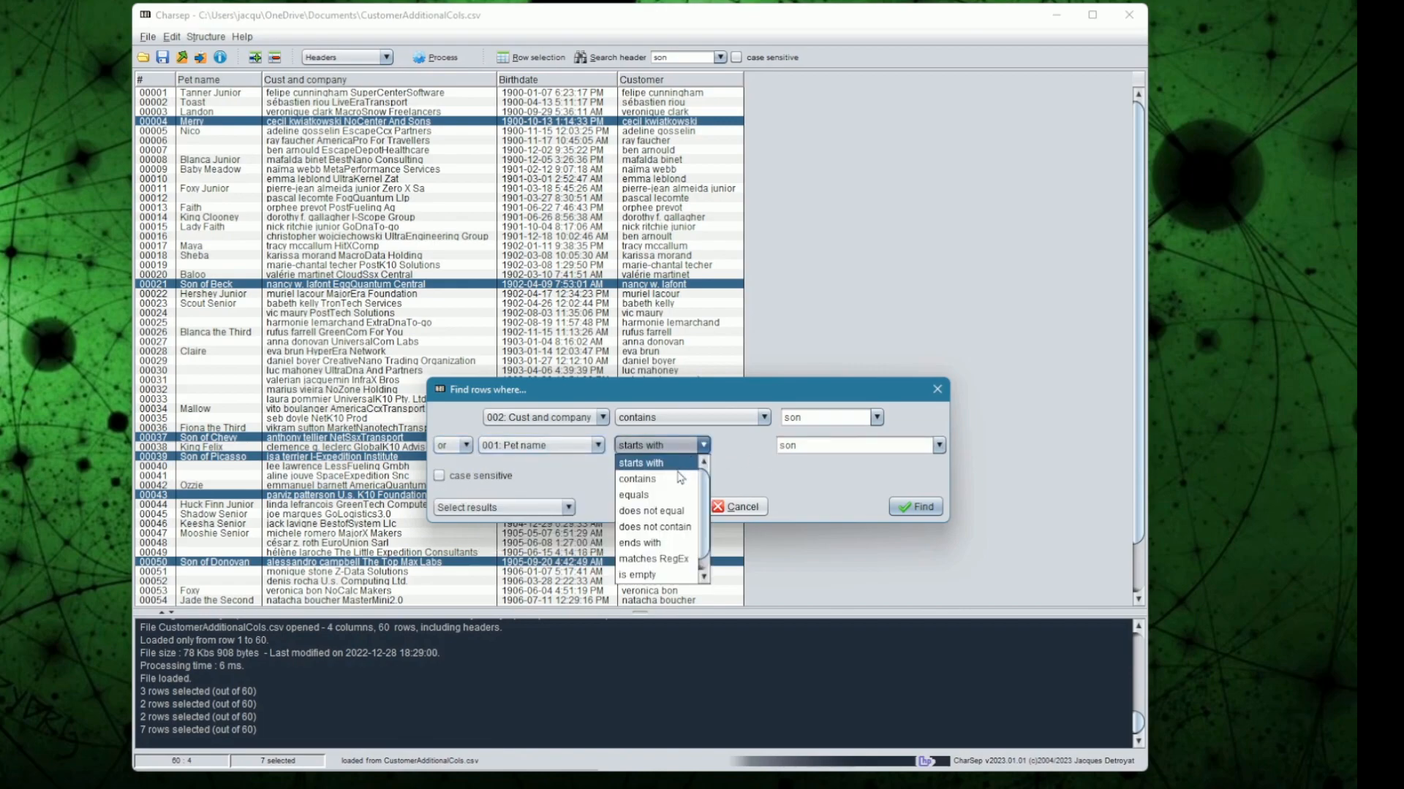
left_click(639, 478)
left_click(905, 508)
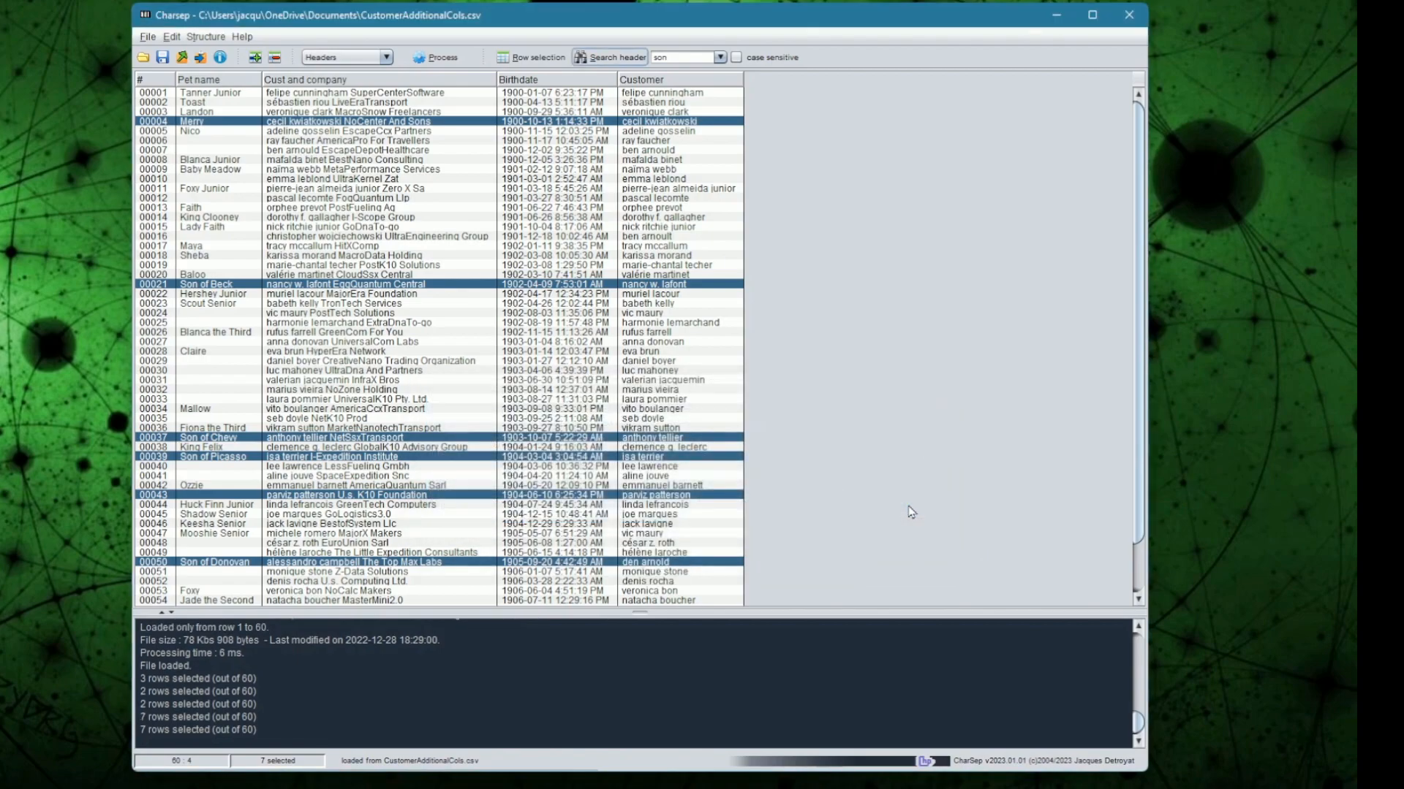
- Reload CustomerAdditionalCols.csv with all rows and all columns
key("ctrl+o")
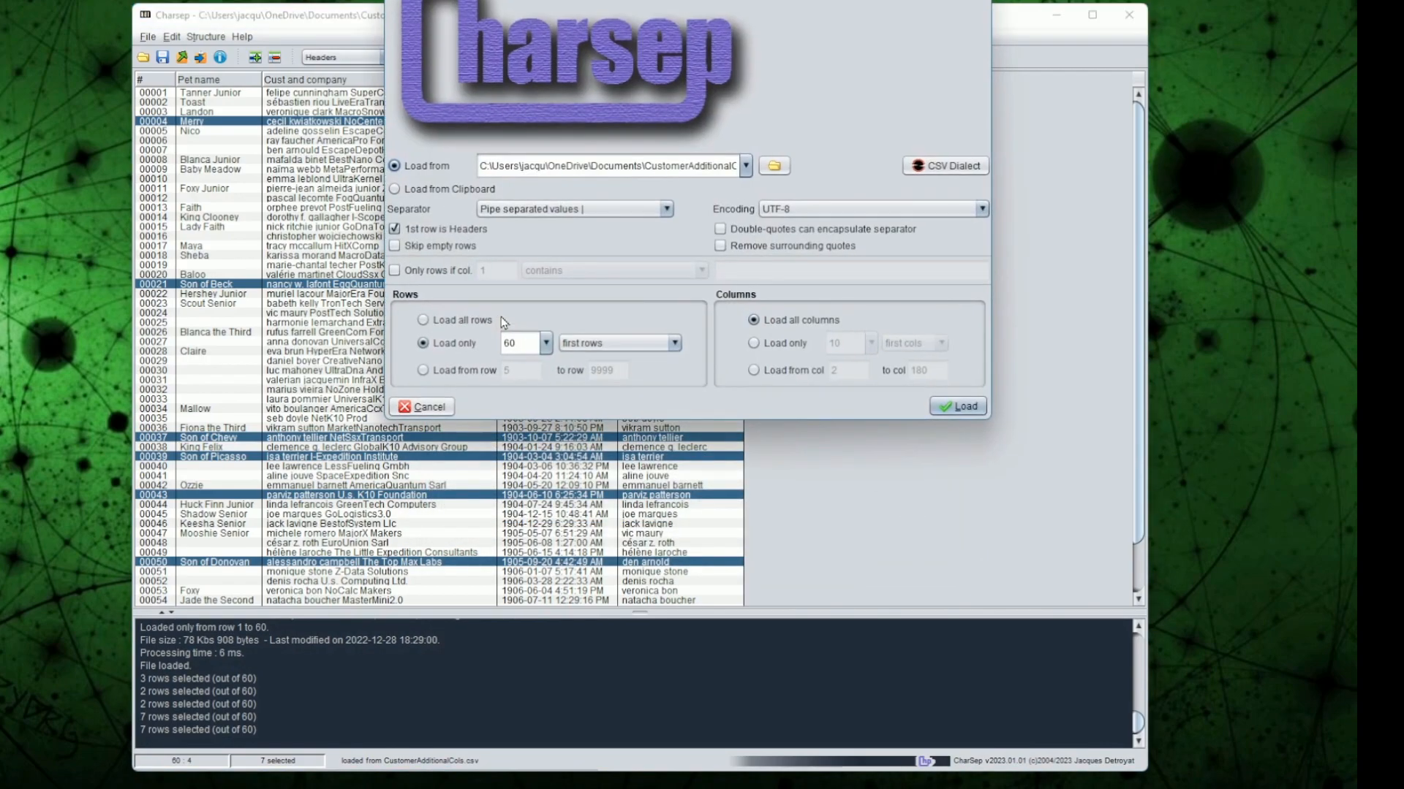
left_click(472, 321)
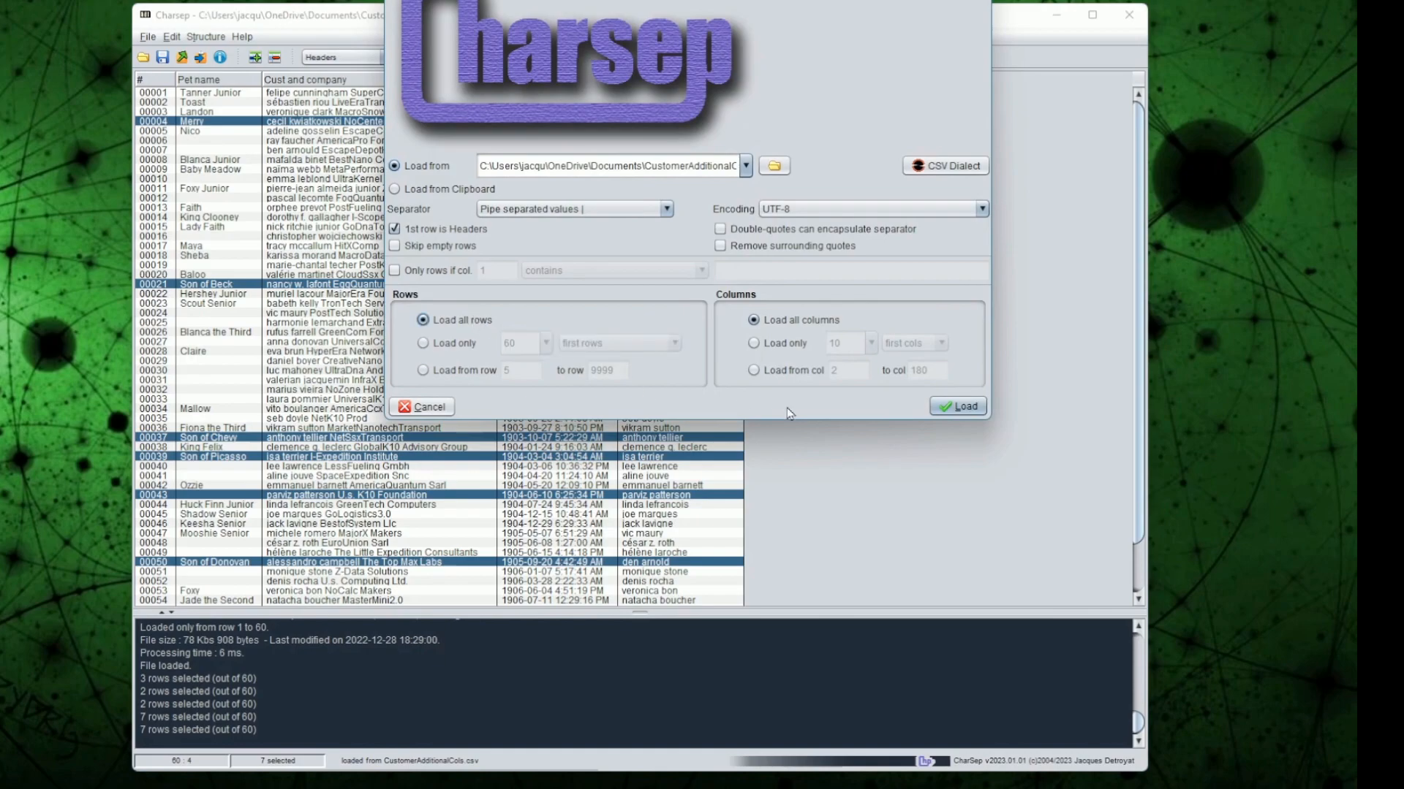
left_click(942, 402)
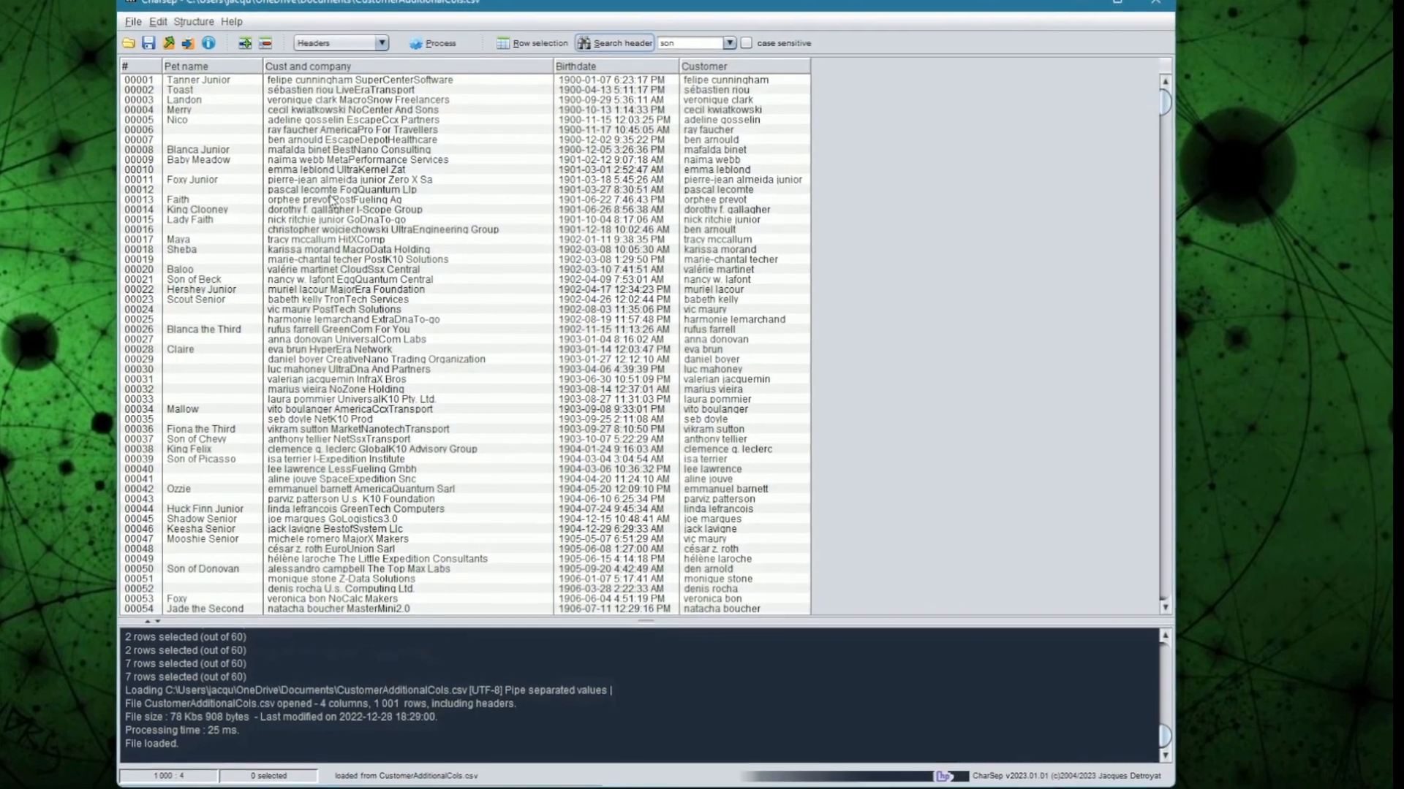
- Open Find for the Cust and company column and review its conditions, trying "matches RegEx" and "has duplicates"
right_click(332, 199)
left_click(361, 252)
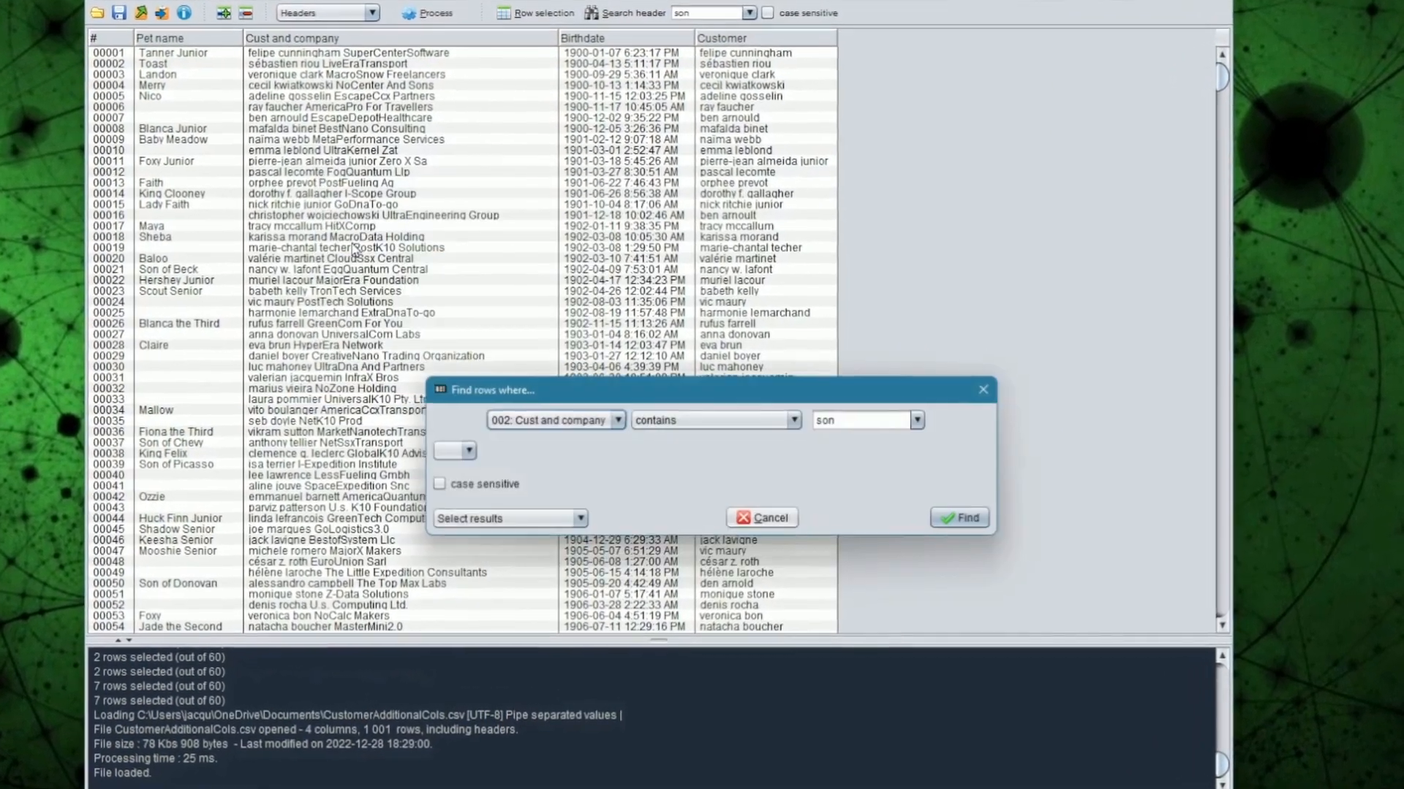
left_click(647, 421)
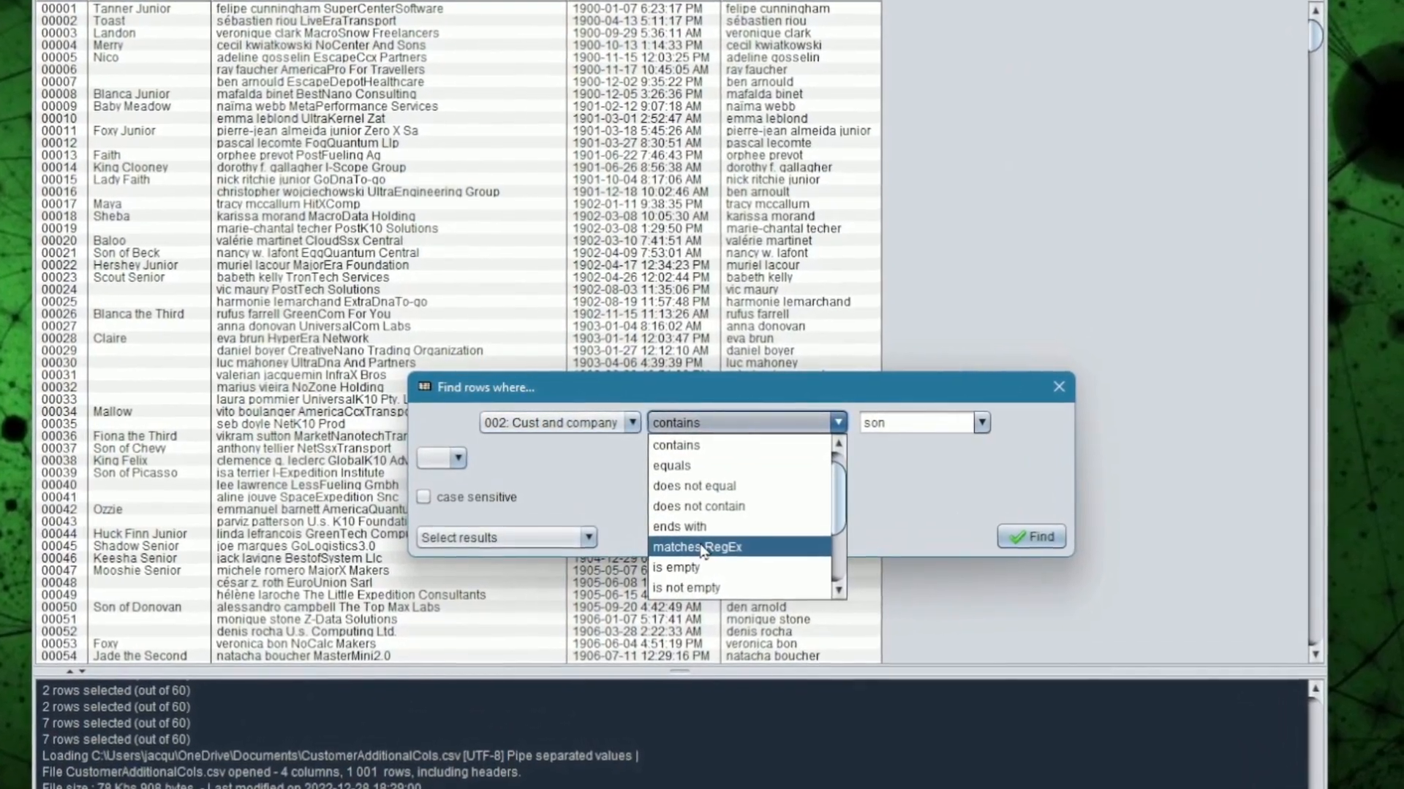
left_click(700, 548)
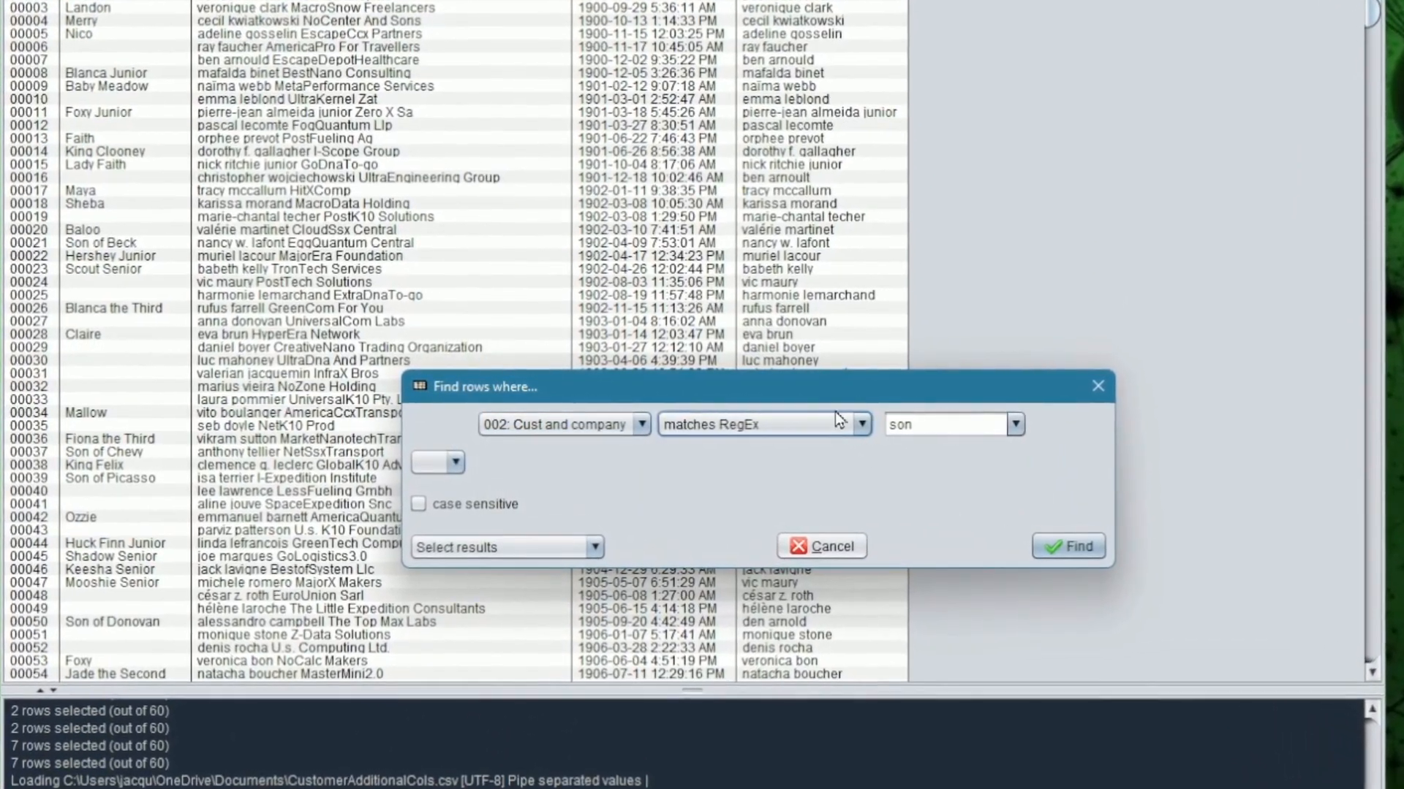
left_click(705, 423)
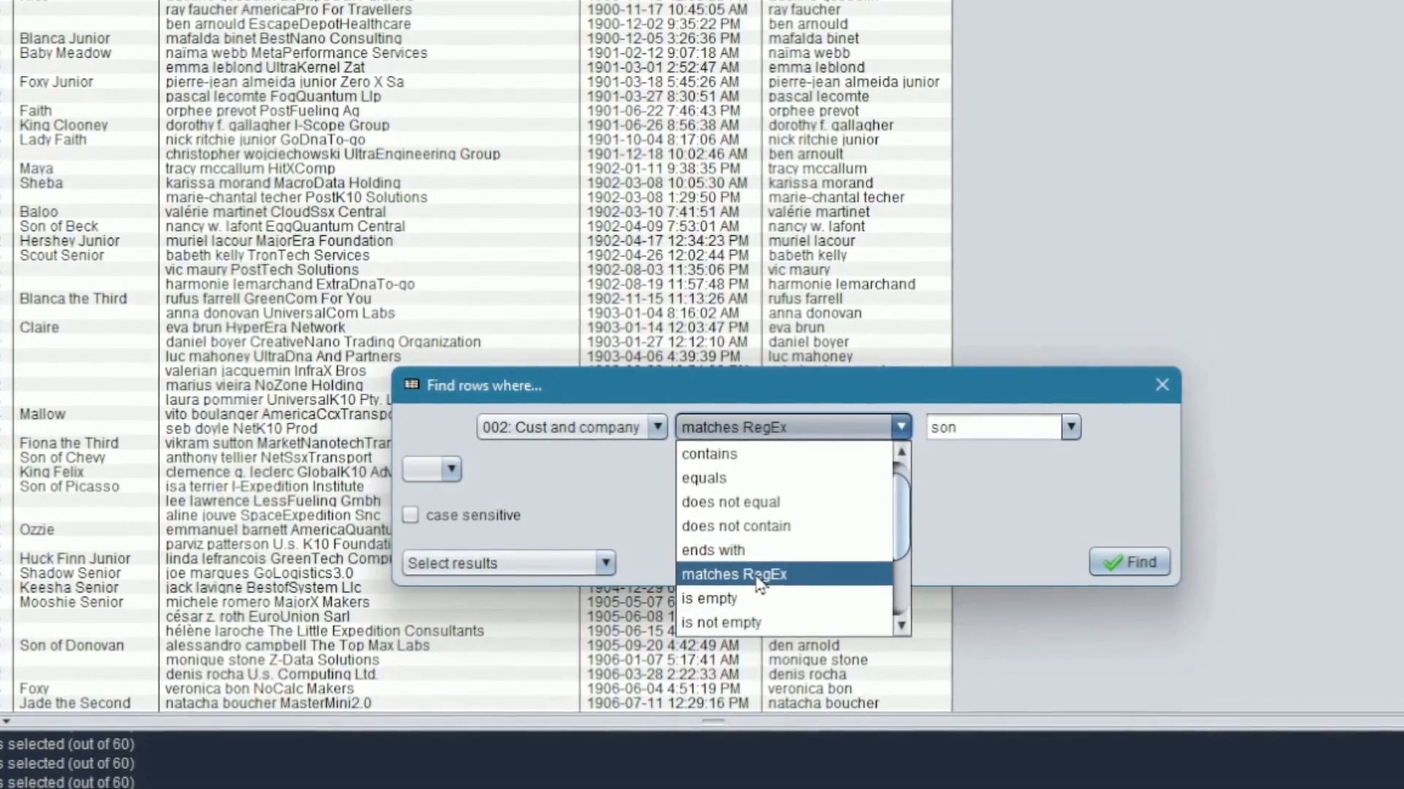
left_click(757, 577)
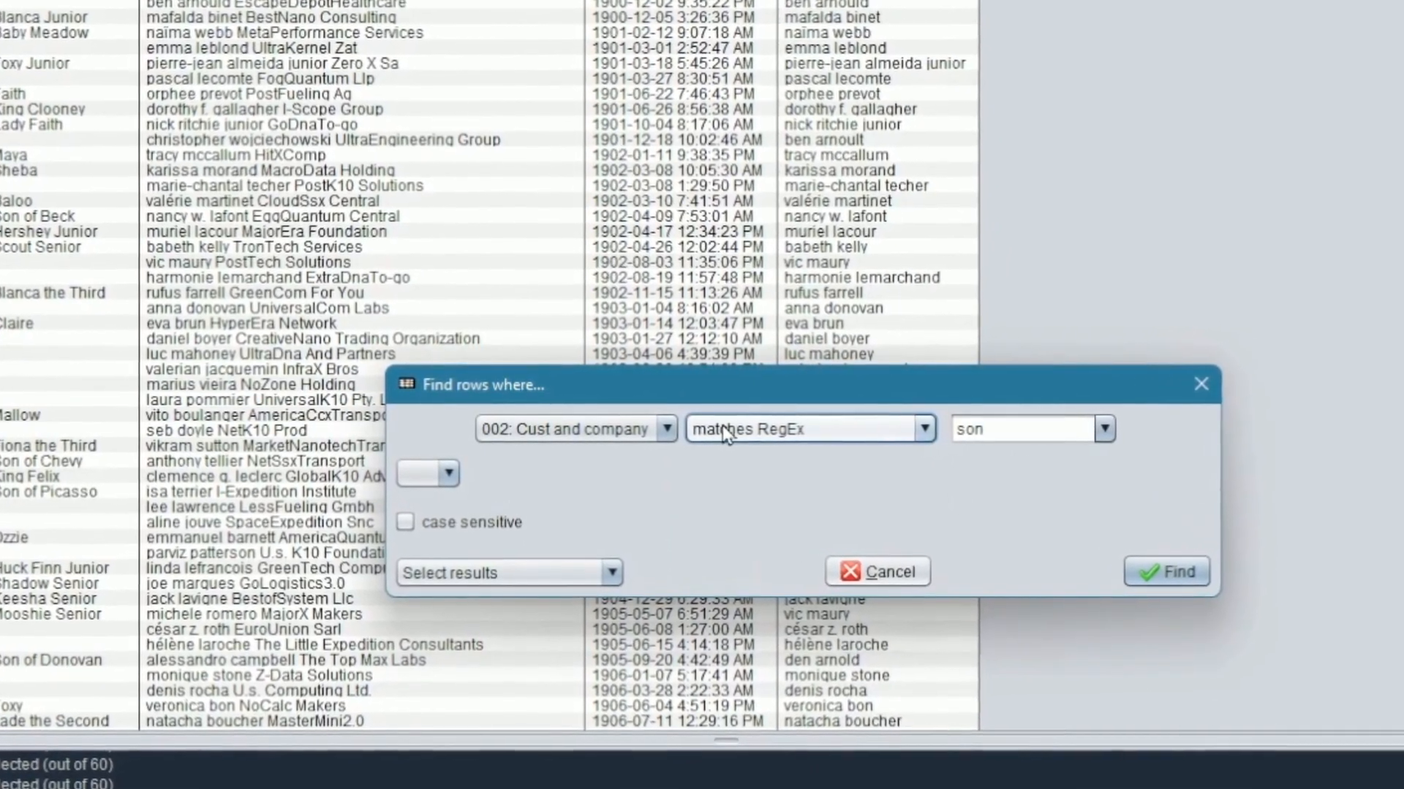
left_click(713, 430)
scroll(804, 549, "down", 2)
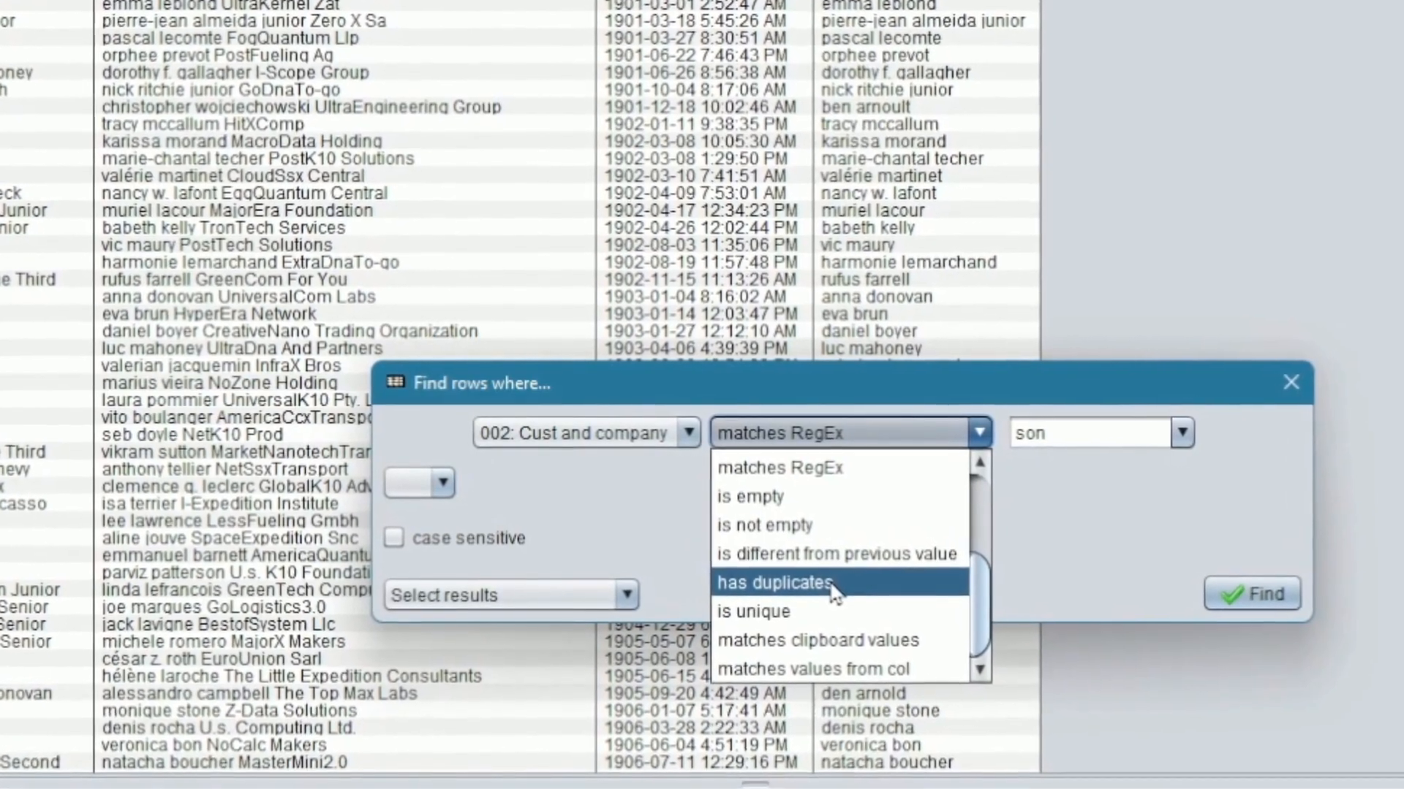
left_click(820, 578)
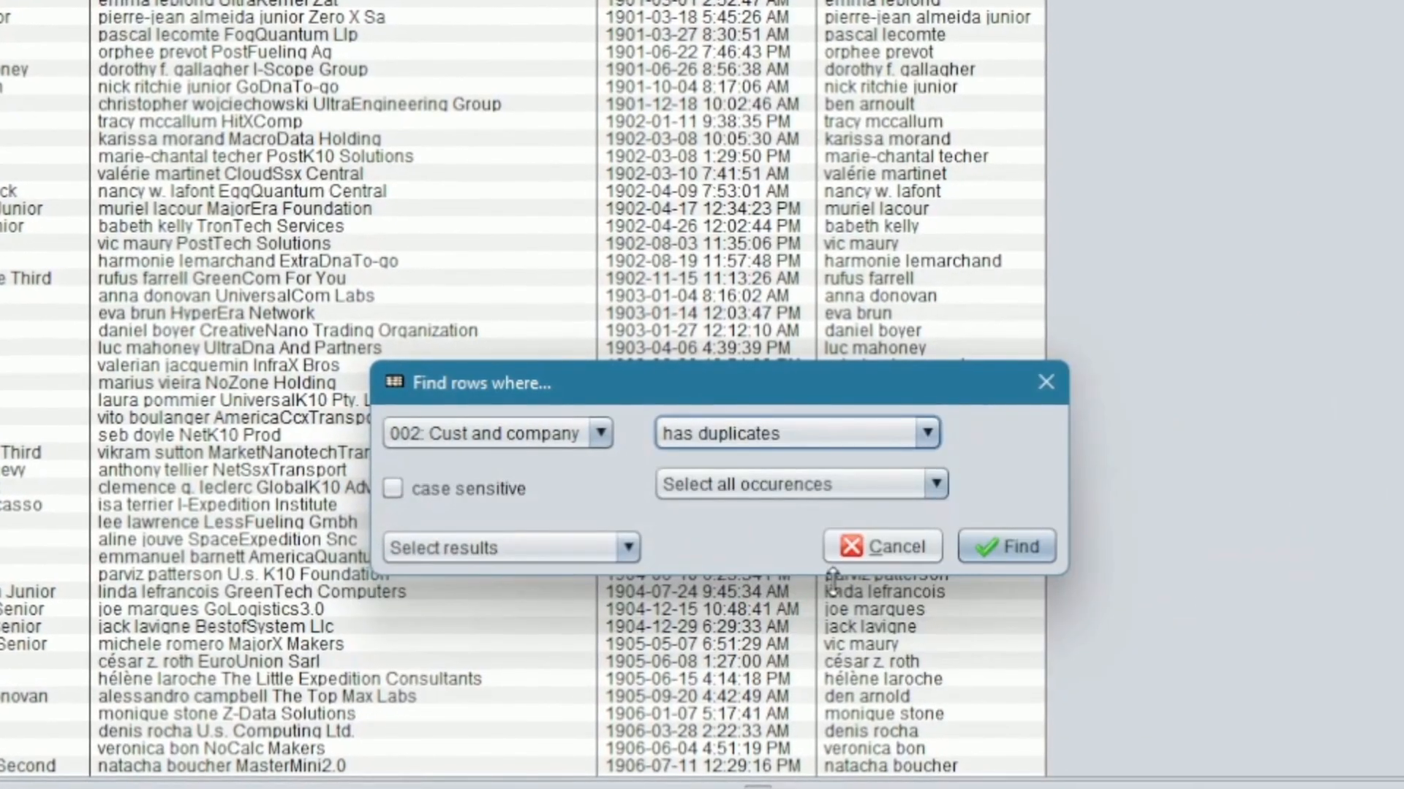
- Find the rows where Cust and company is unique, get the results in a modal grid, and close the grid after viewing it
left_click(768, 433)
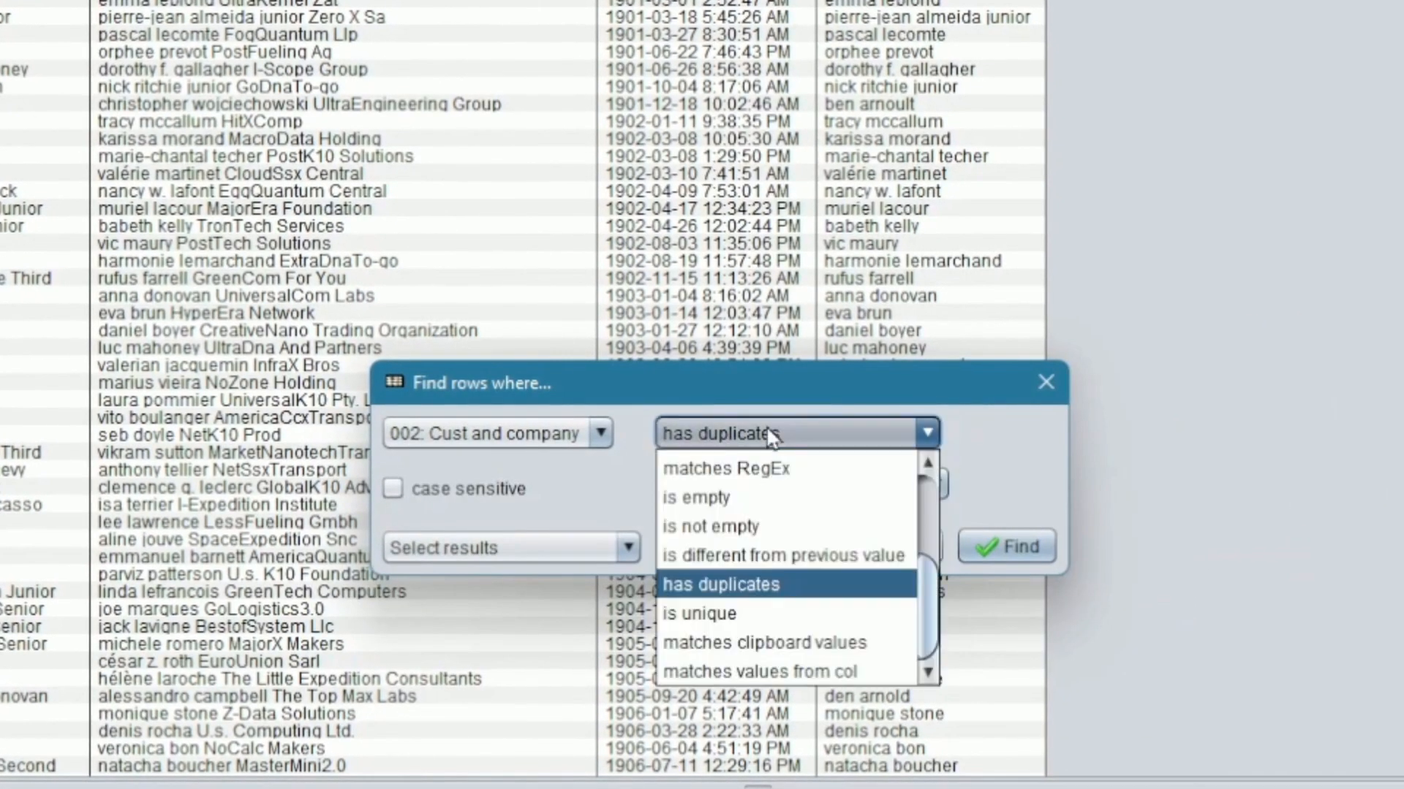
left_click(724, 620)
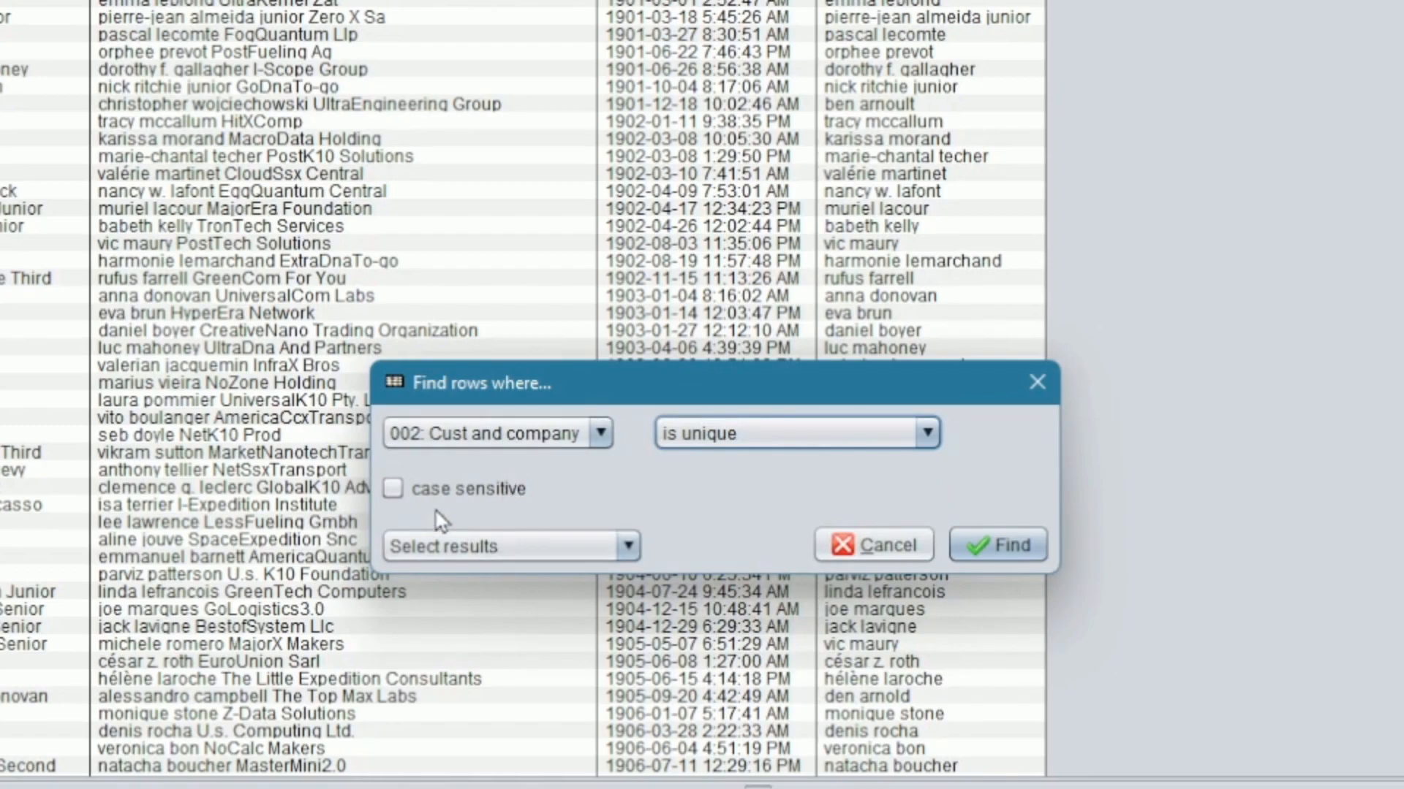
left_click(497, 545)
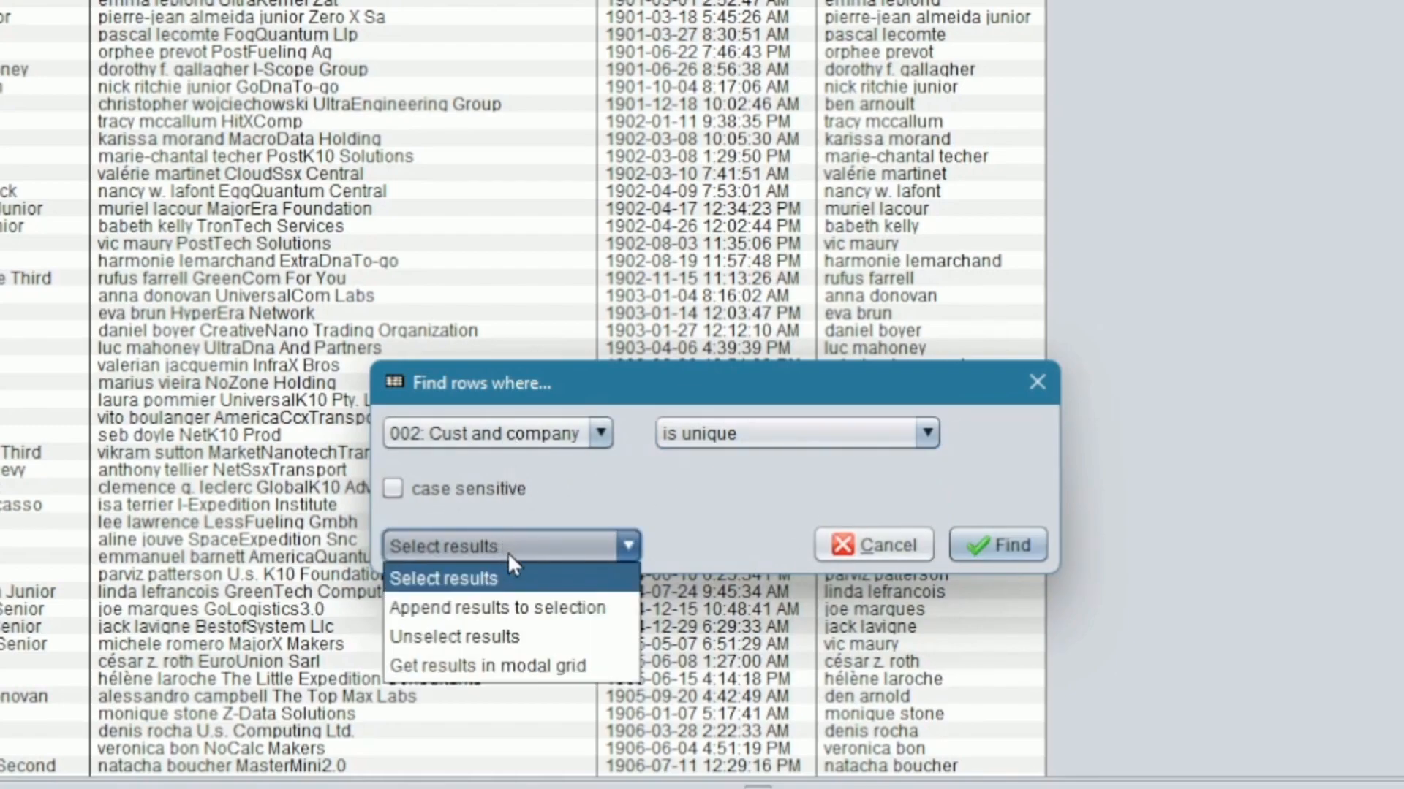
left_click(514, 660)
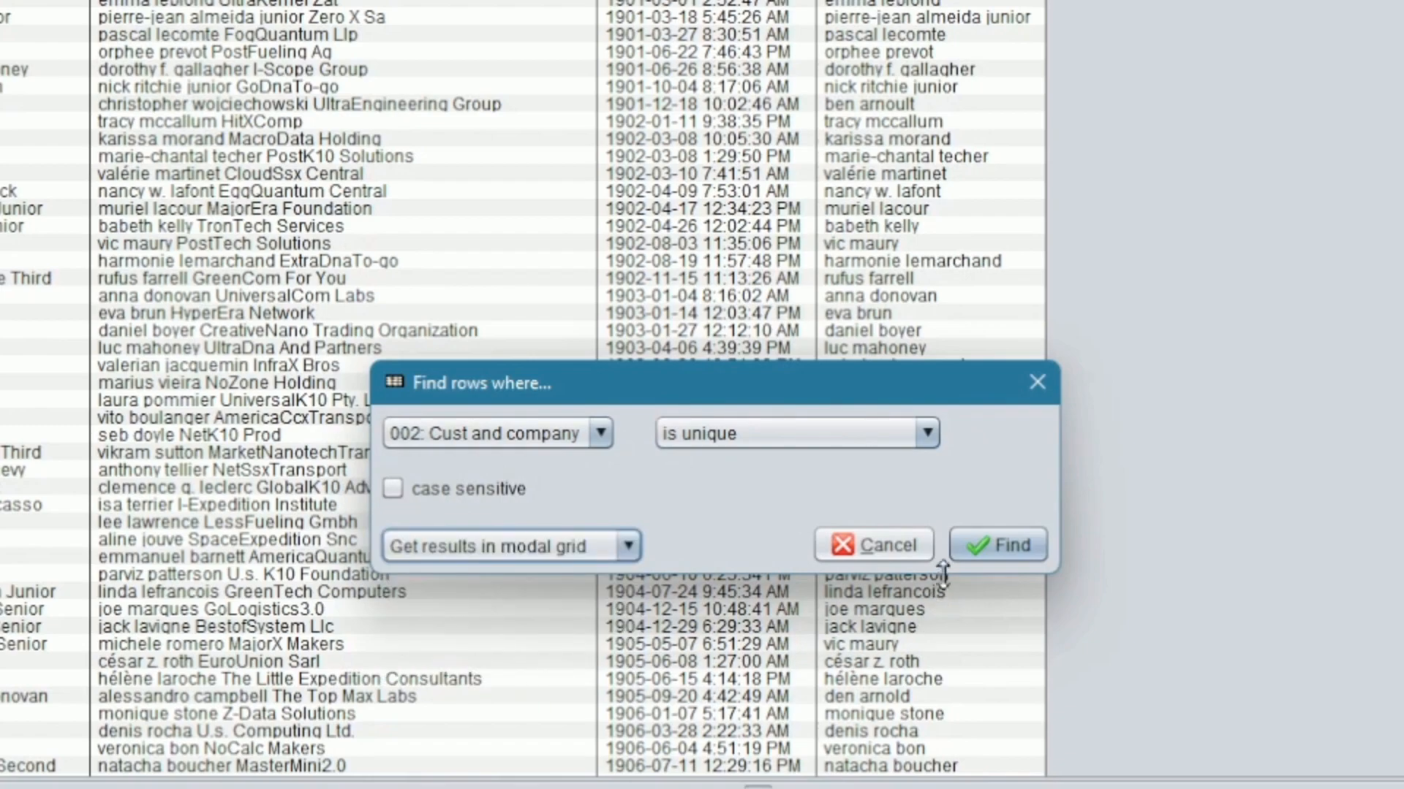
left_click(994, 546)
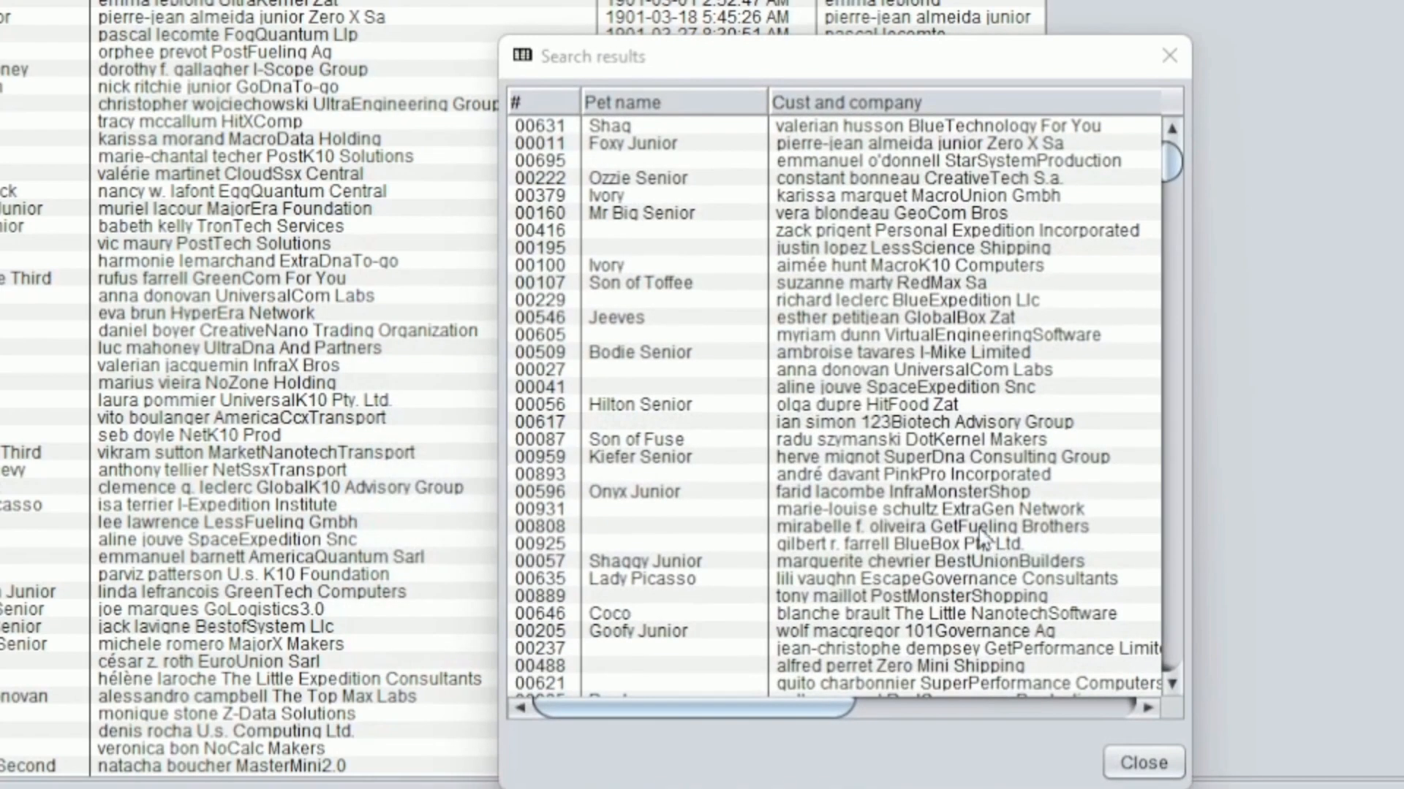
left_click_drag(919, 179, 917, 541)
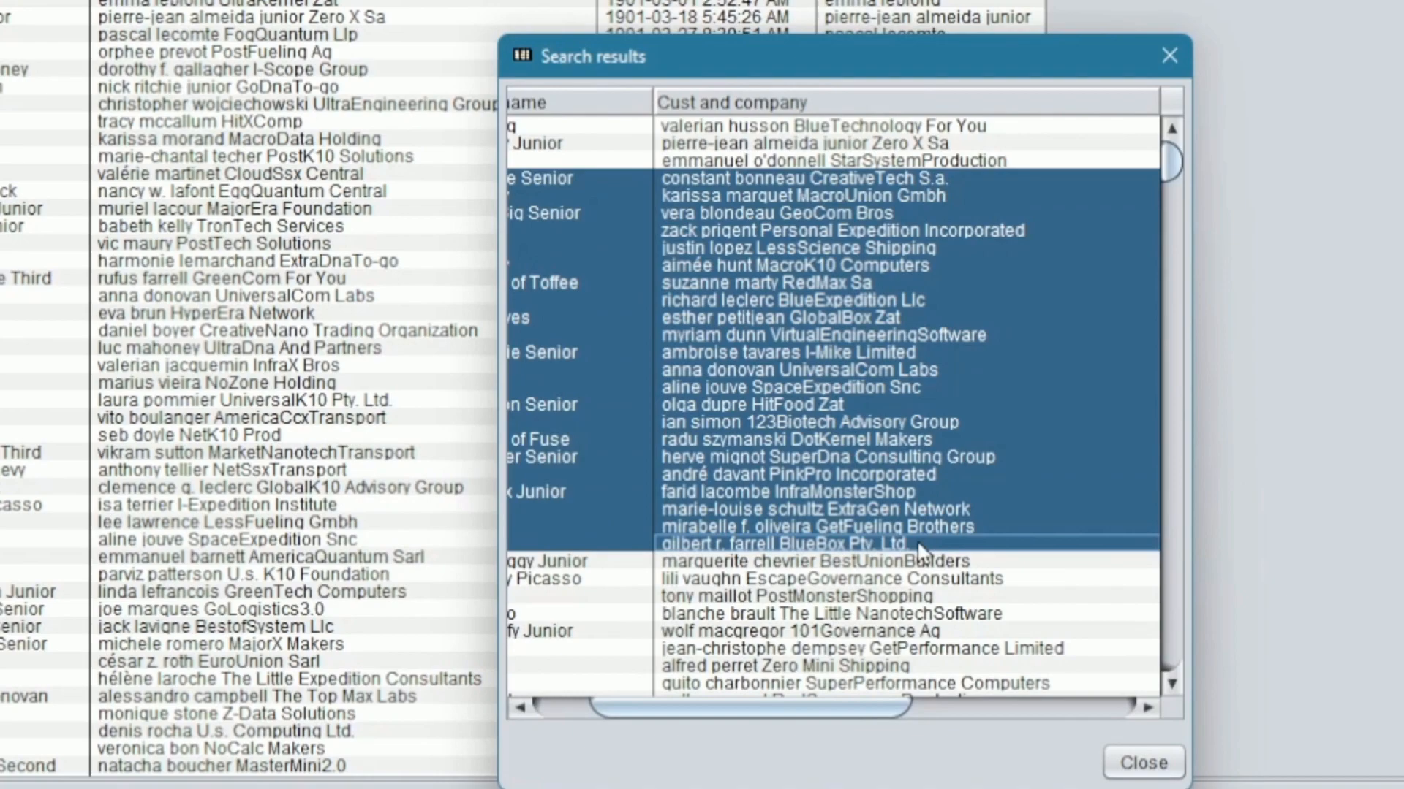
left_click(1117, 761)
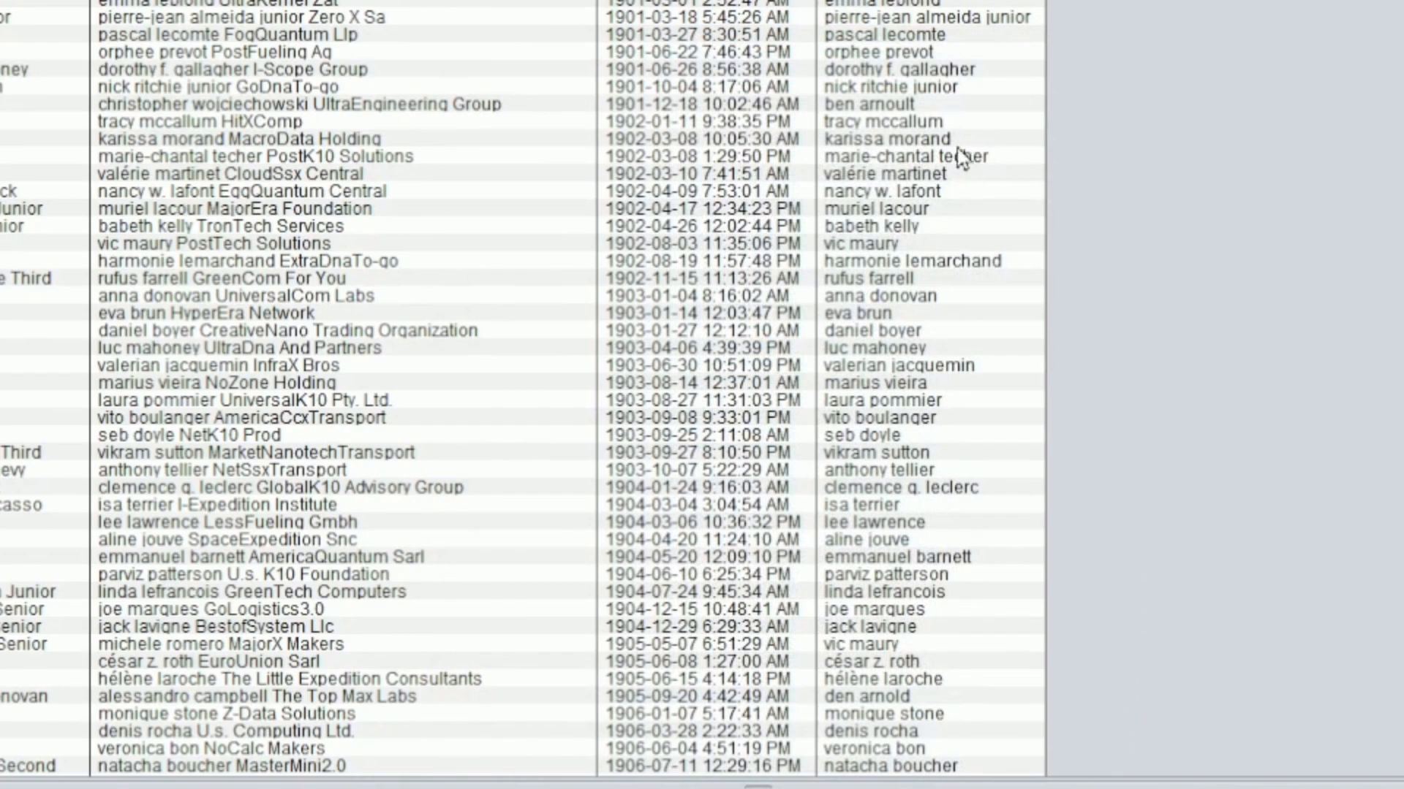
- Find and select all occurrences of the rows where Customer has duplicates
right_click(897, 169)
left_click(934, 270)
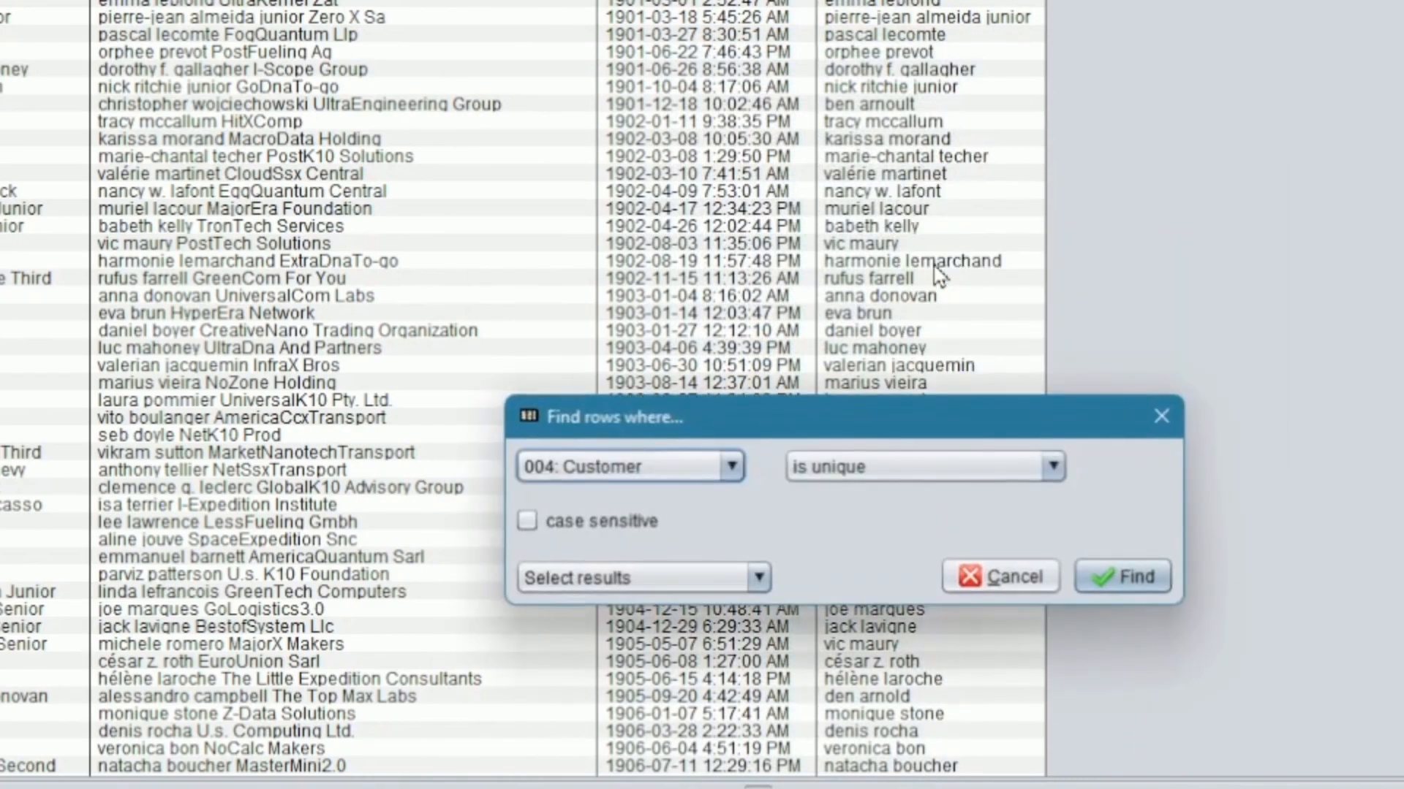
left_click(829, 470)
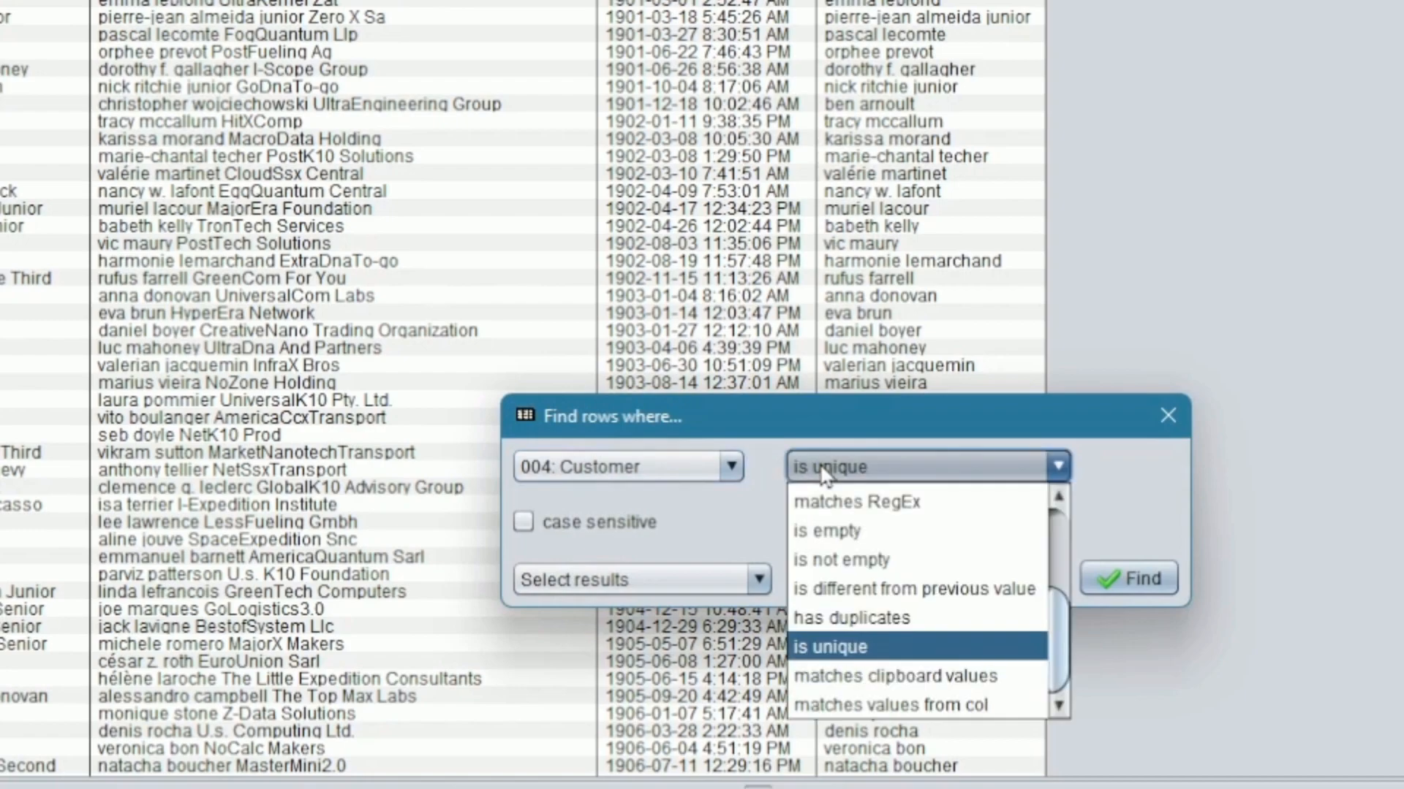
left_click(832, 627)
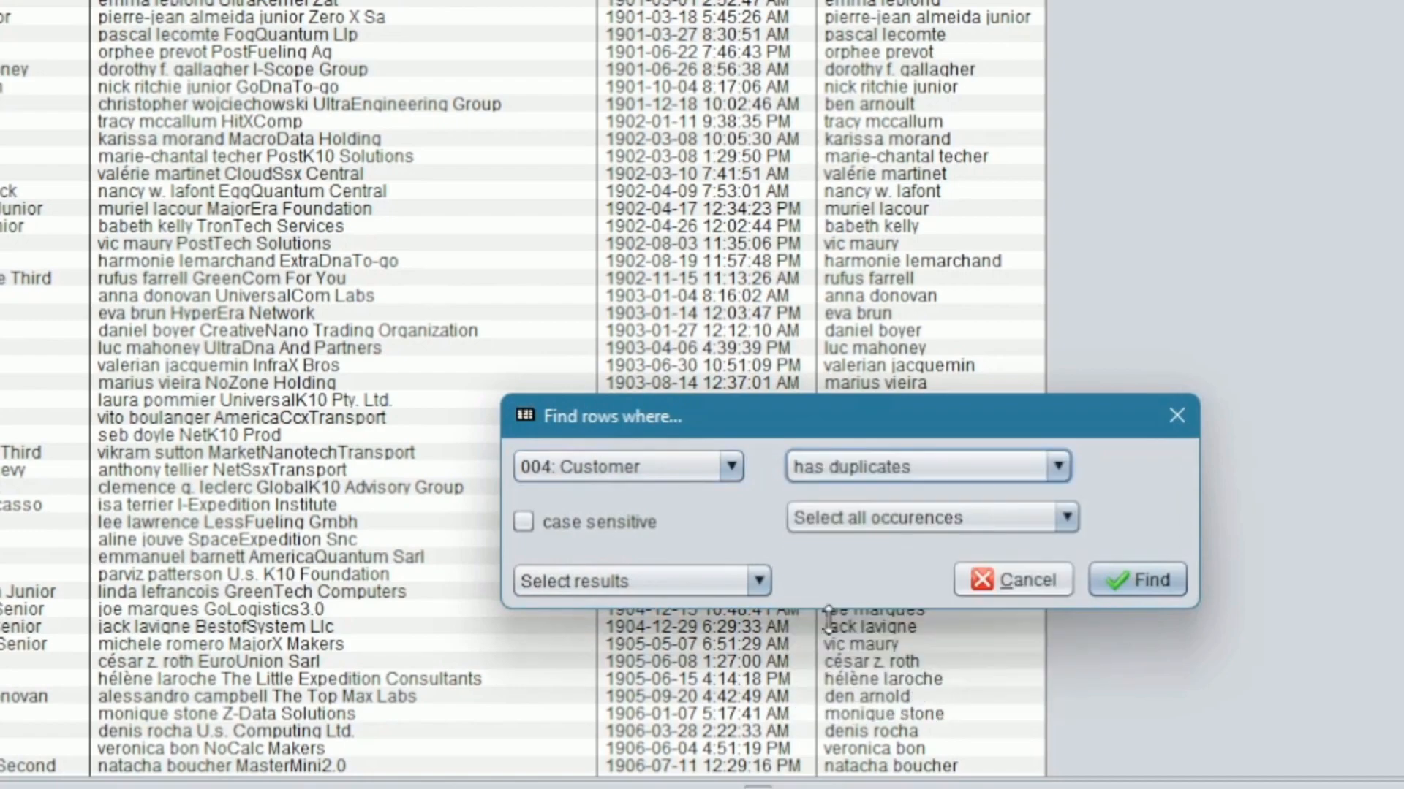
left_click(1133, 582)
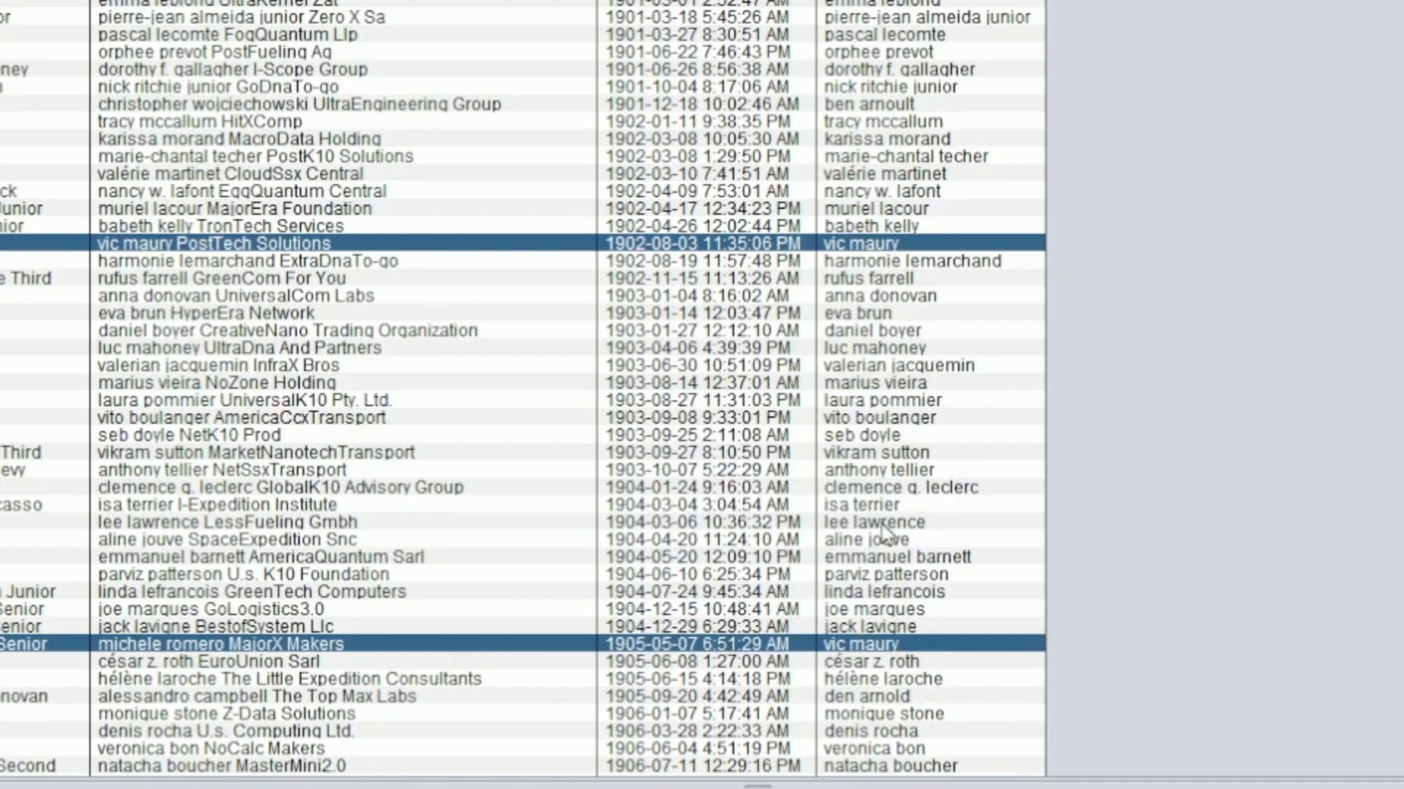
- Find Customer duplicates with the Jaro-Winkler similarity search at a 95% threshold
right_click(882, 114)
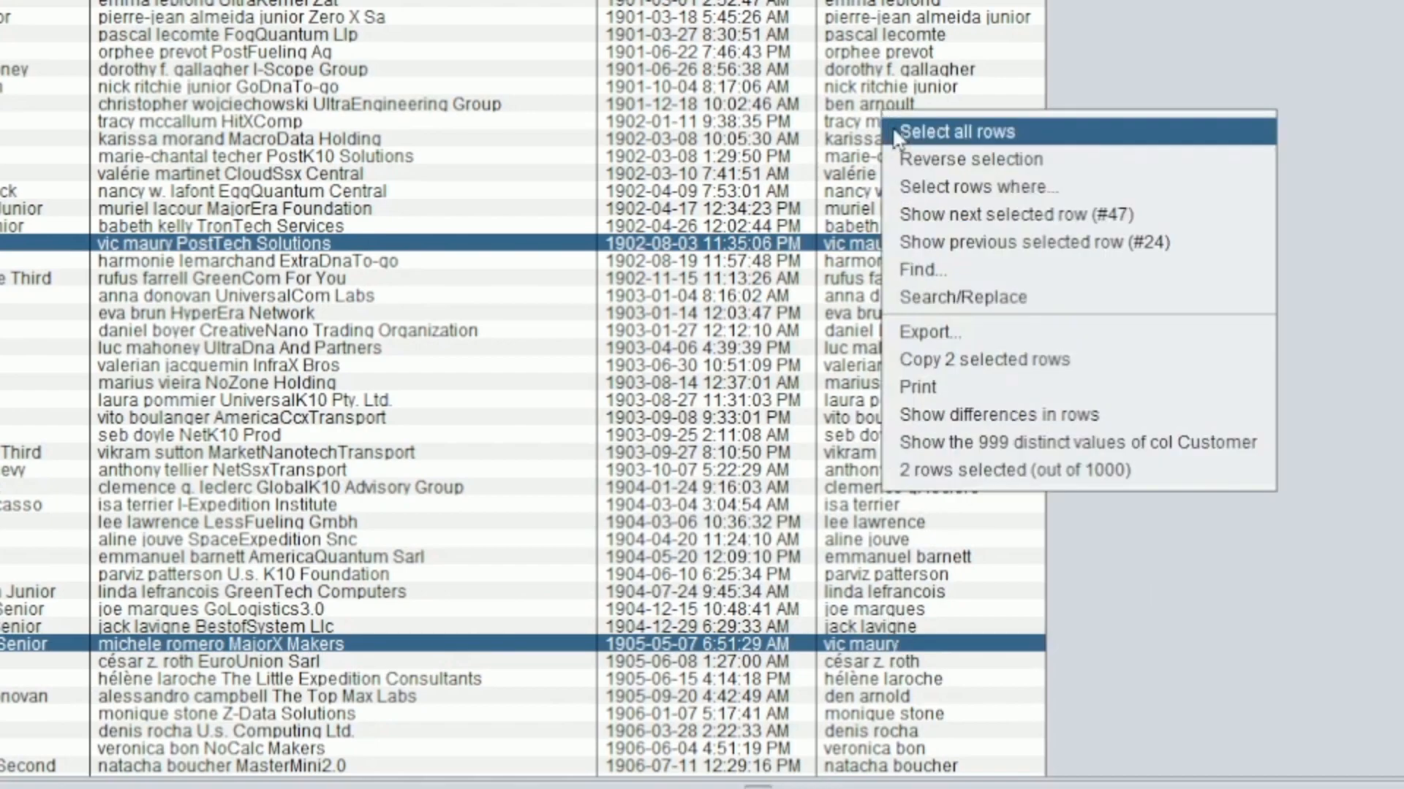
left_click(914, 272)
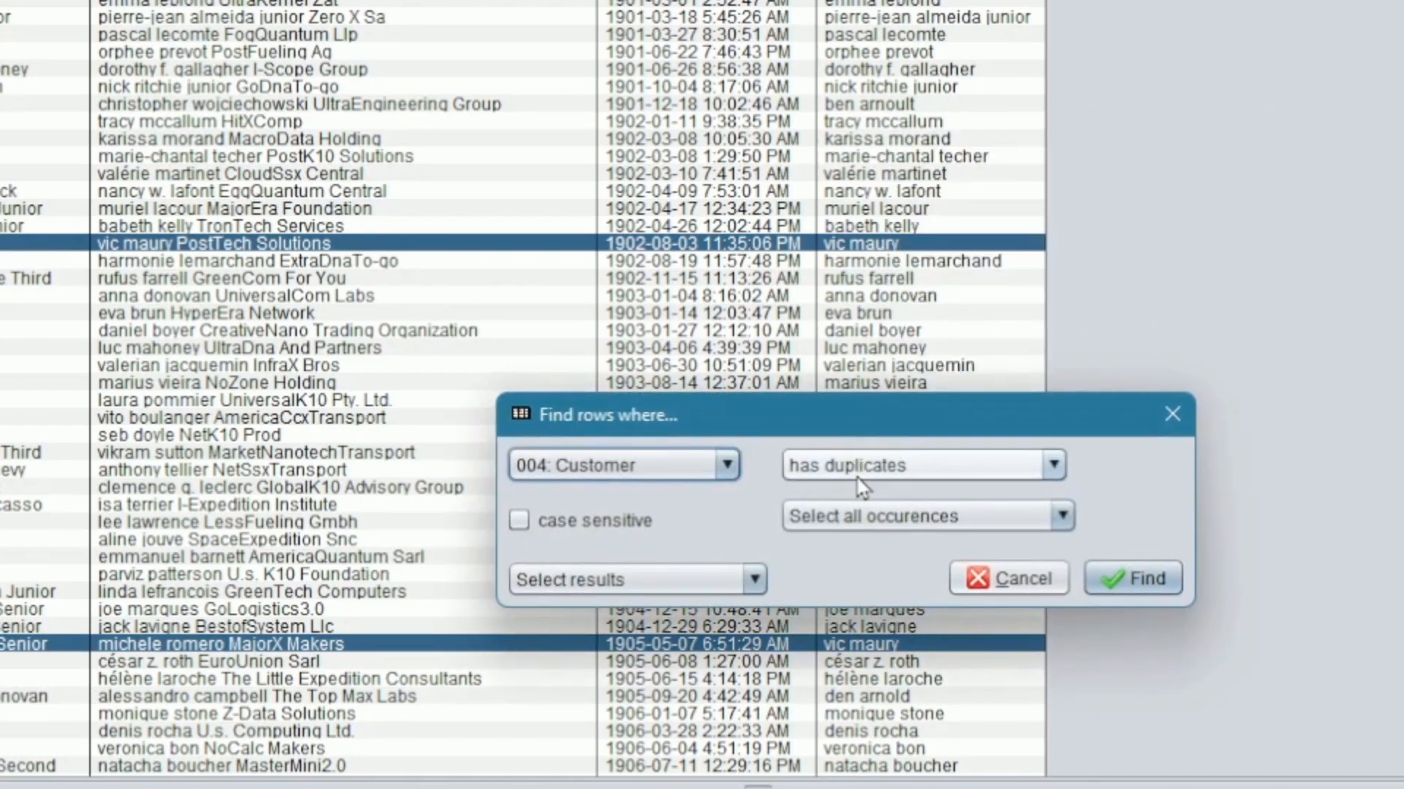
left_click(862, 520)
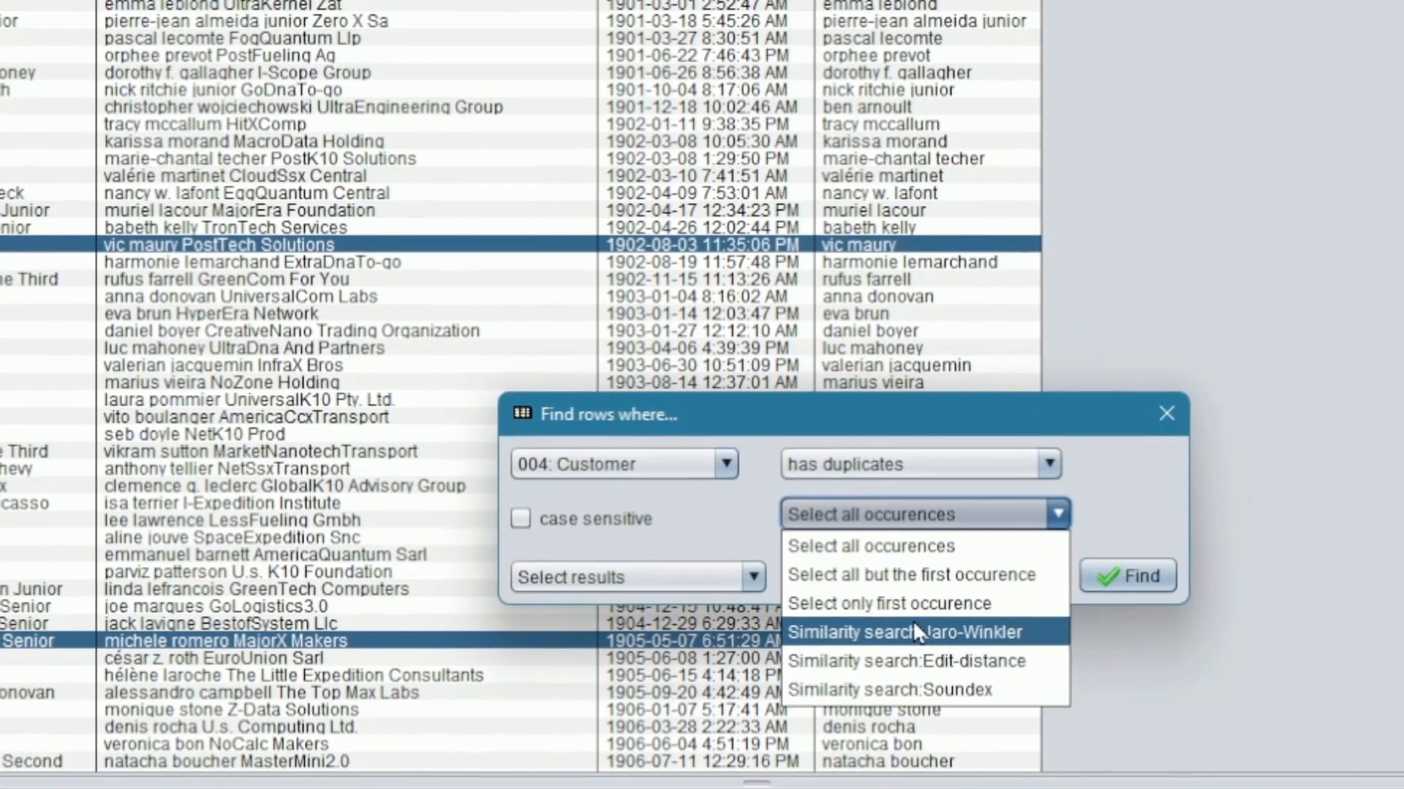
left_click(912, 631)
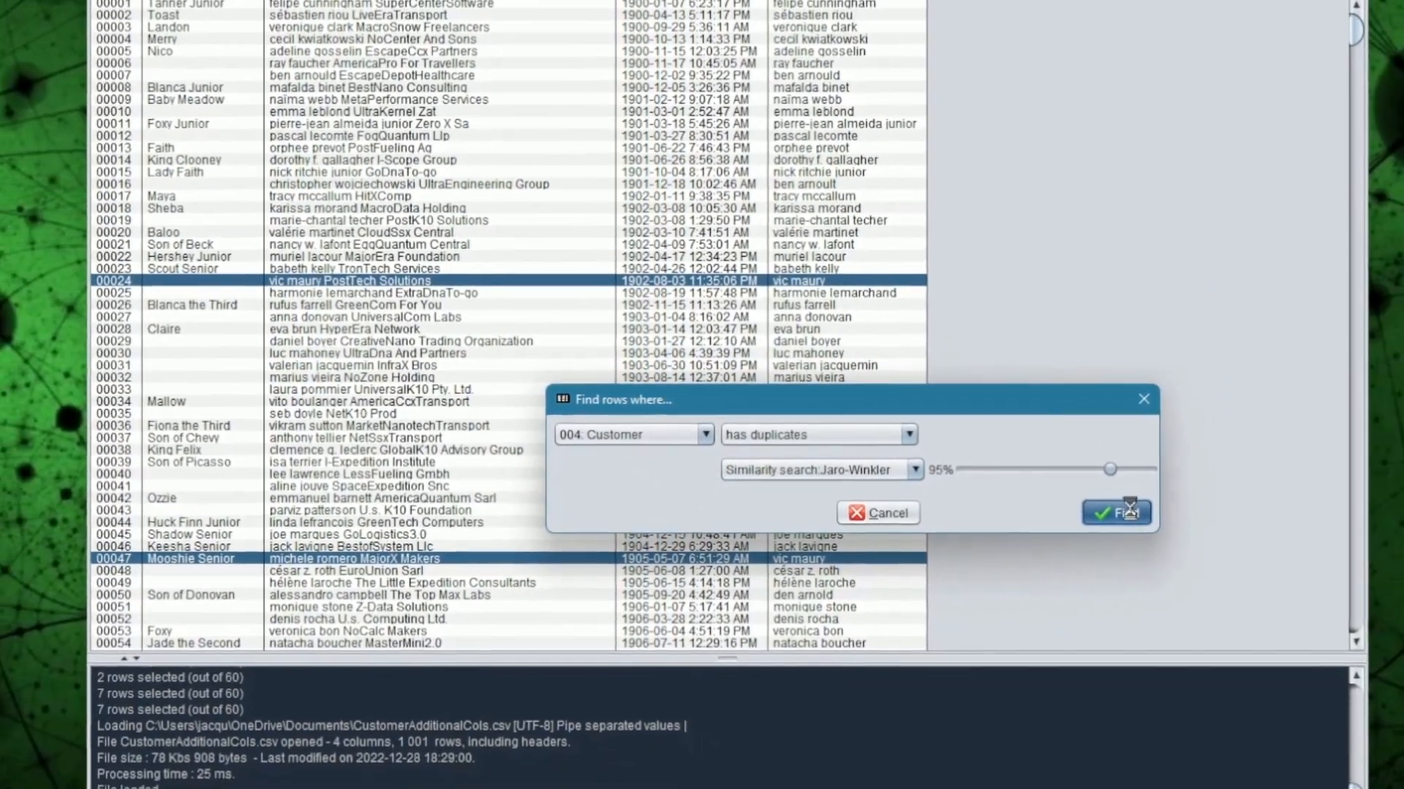
left_click(1161, 523)
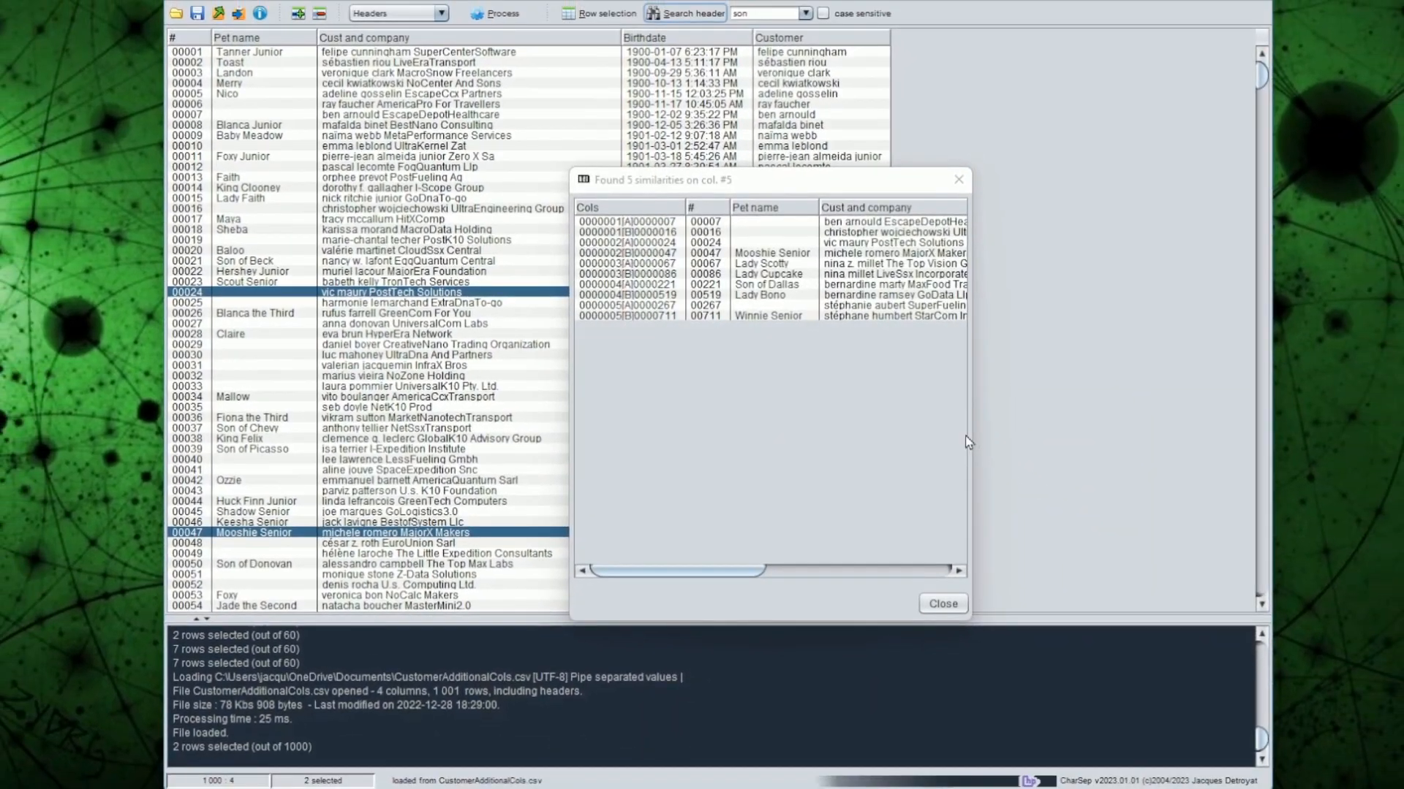
- Widen and reposition the similarity results window to show its Score column alongside the main table's Customer column
left_click_drag(972, 436, 1277, 431)
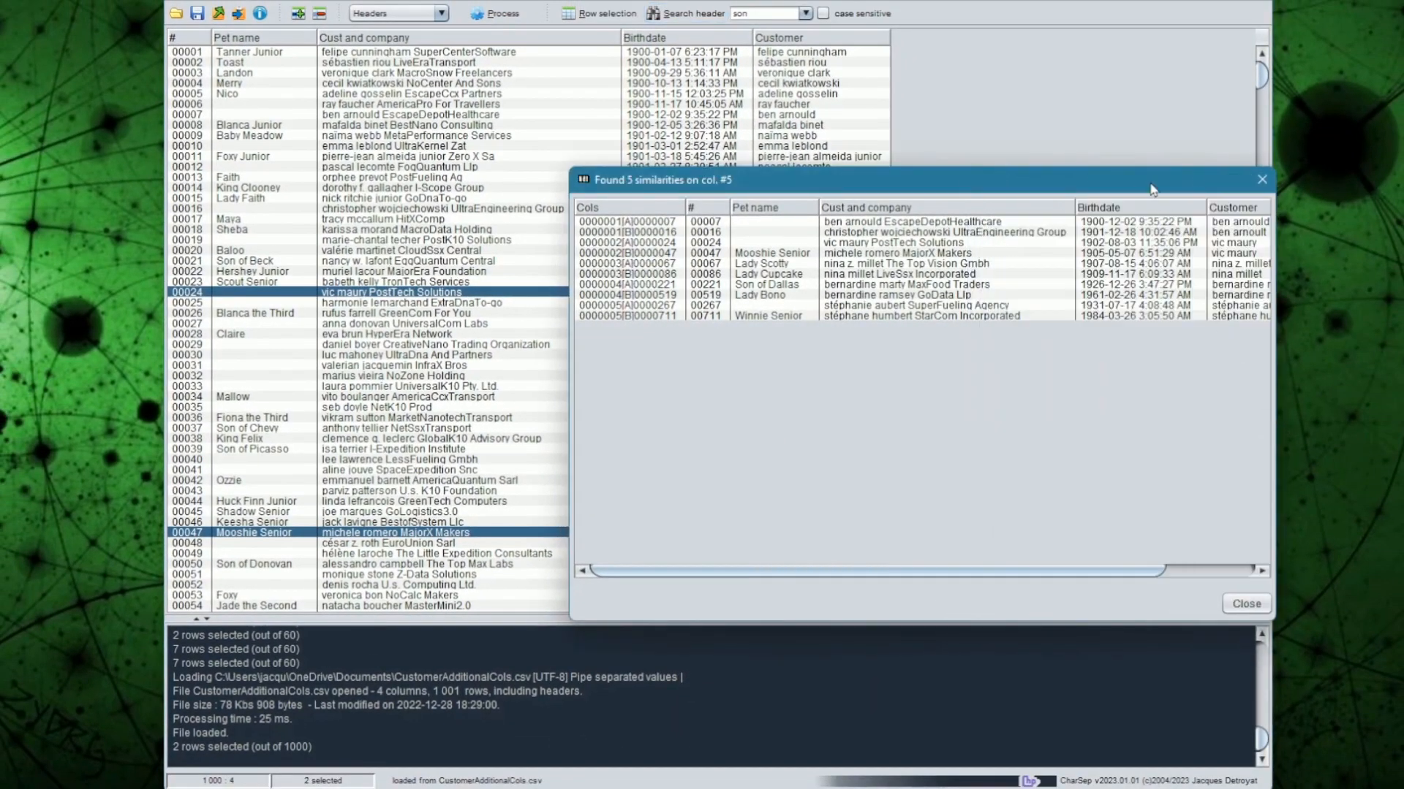
left_click_drag(1153, 190, 743, 219)
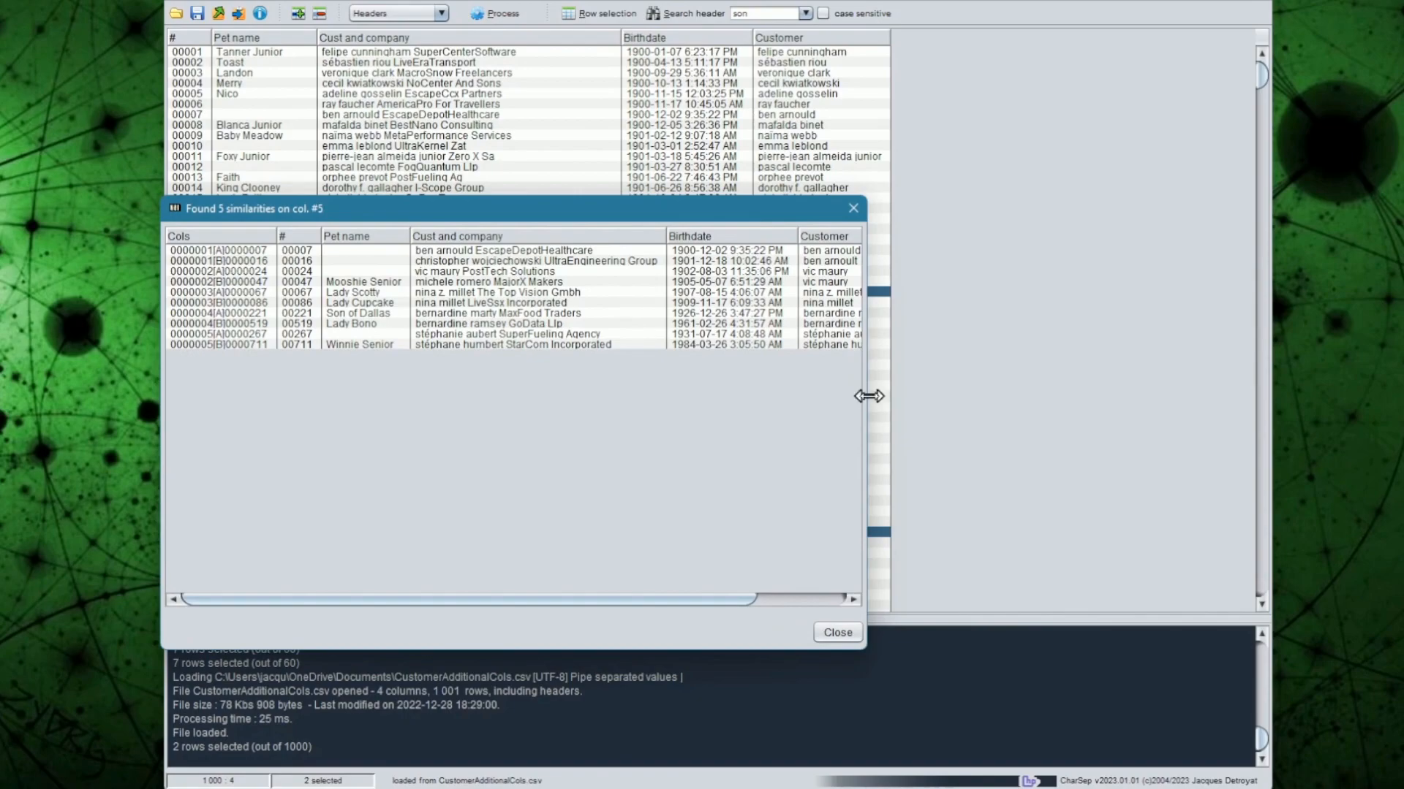
left_click_drag(868, 397, 1069, 383)
left_click(824, 252)
left_click_drag(823, 212, 476, 310)
- Select similar rows in the results individually and in pairs to locate them in the main table, and close the results
left_click(520, 360)
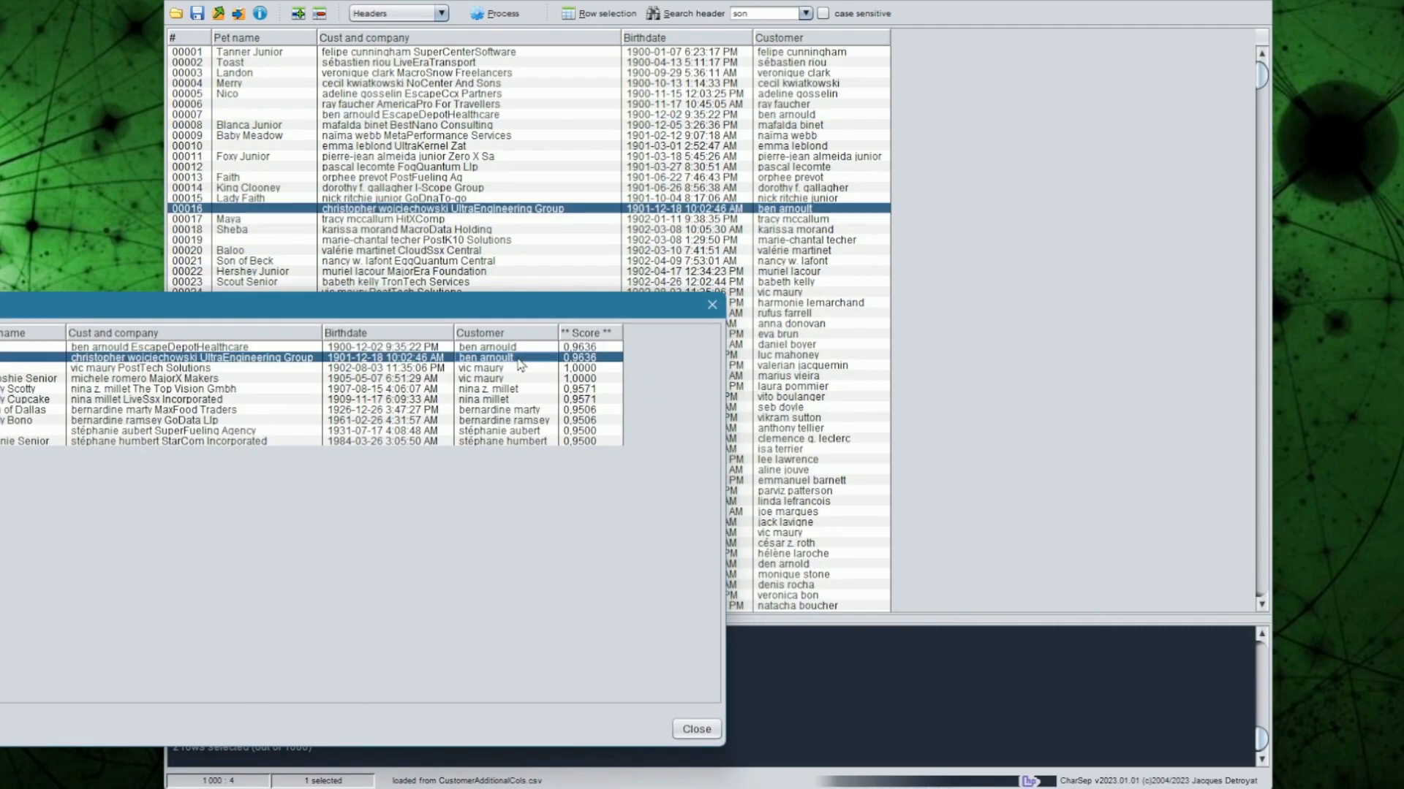
left_click(521, 369)
left_click(520, 380)
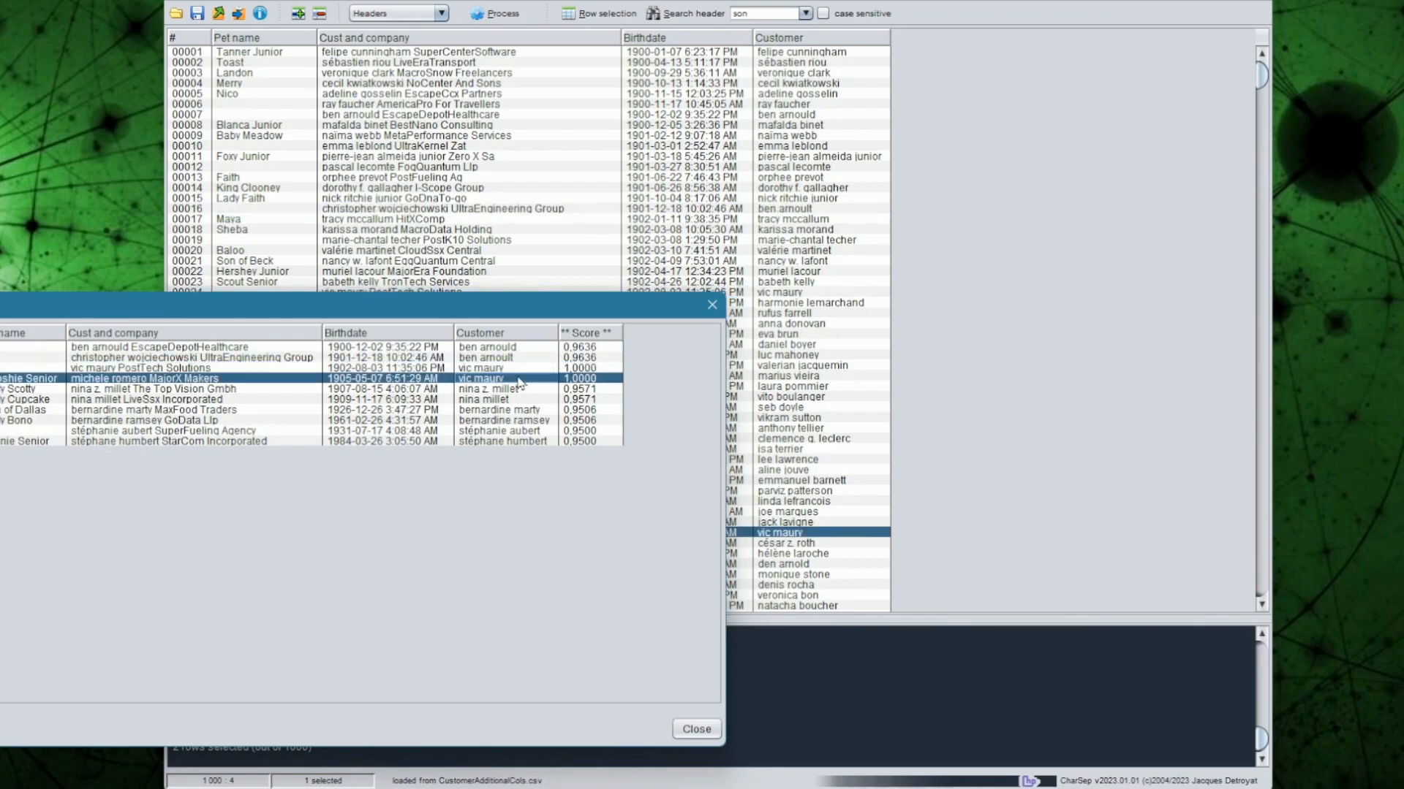
left_click(530, 400)
left_click(533, 391, "shift")
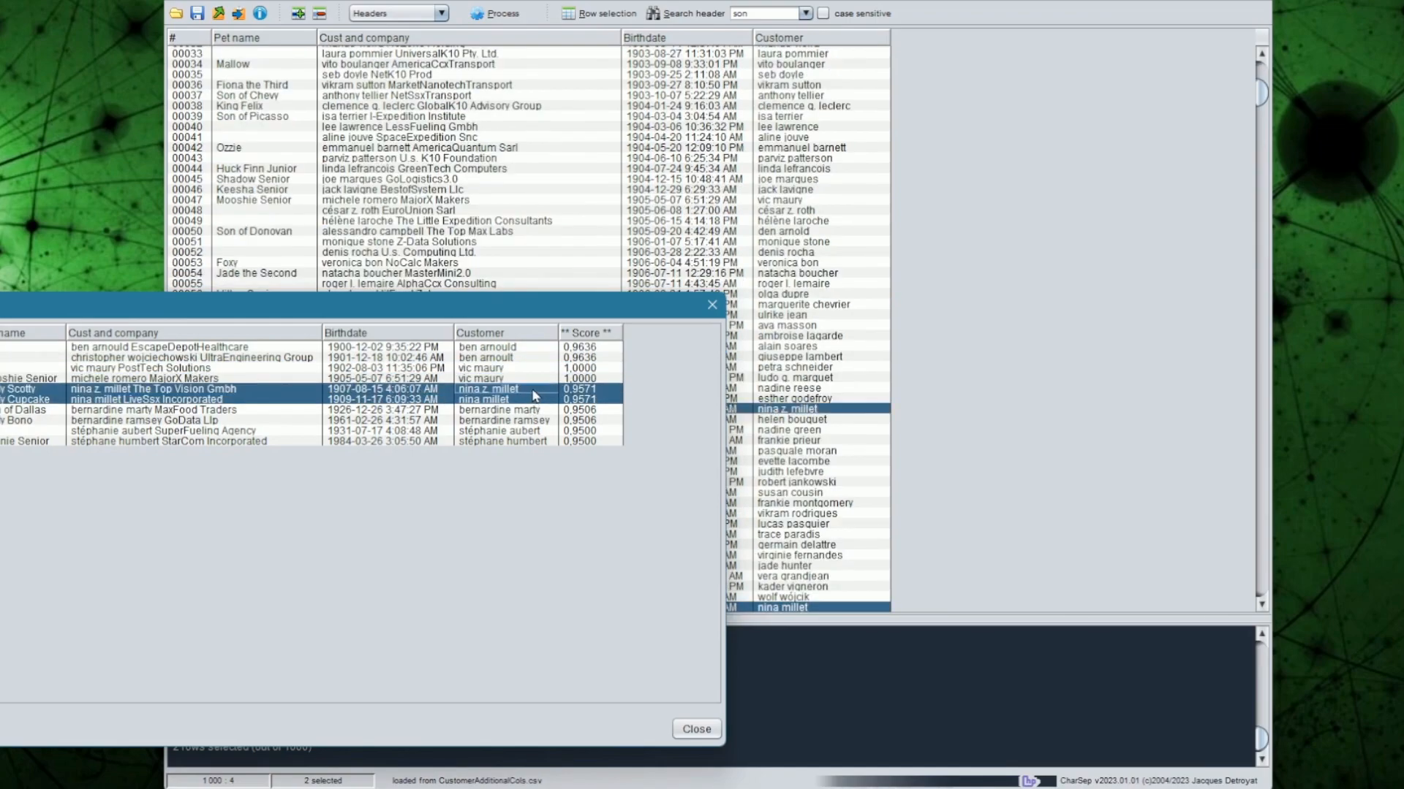
left_click(548, 431)
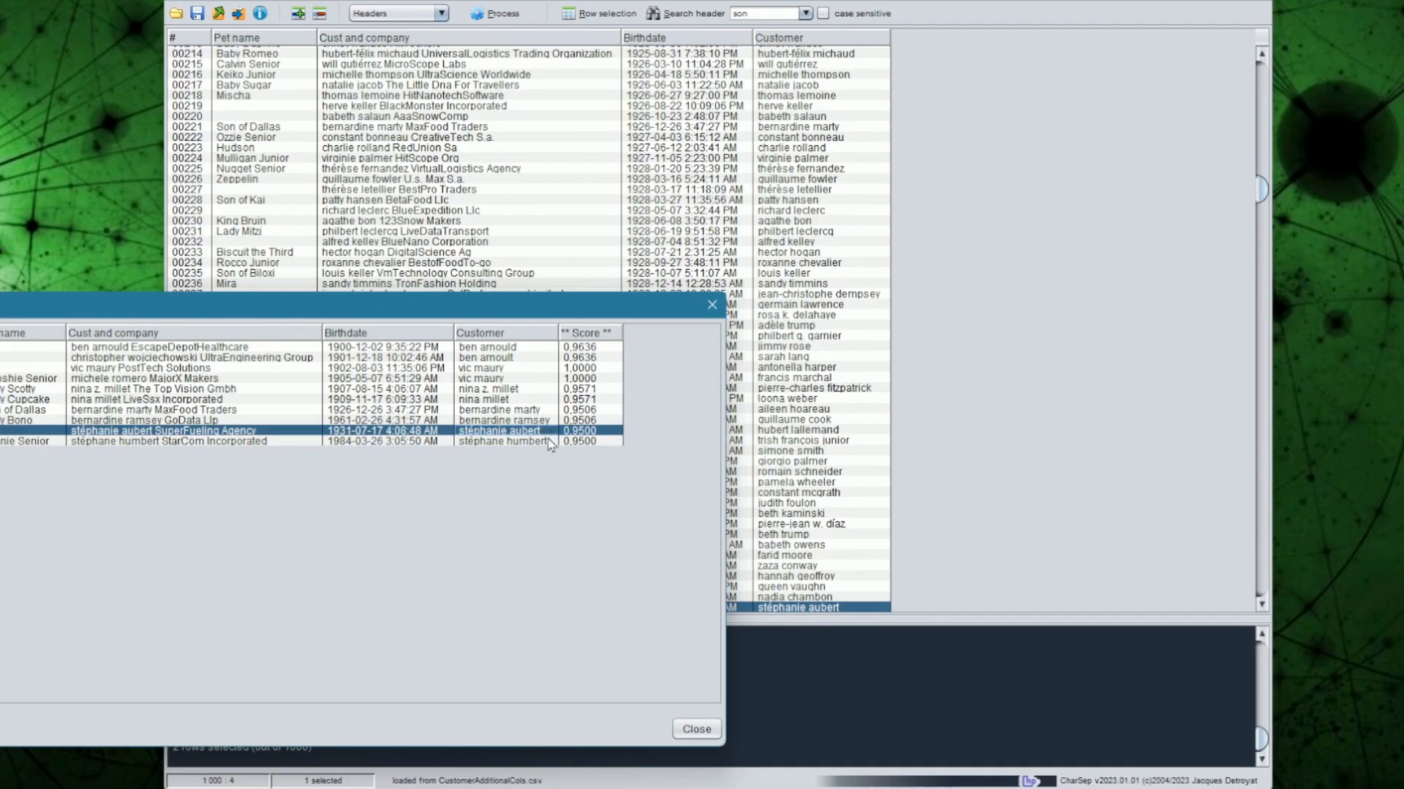
left_click(550, 442, "shift")
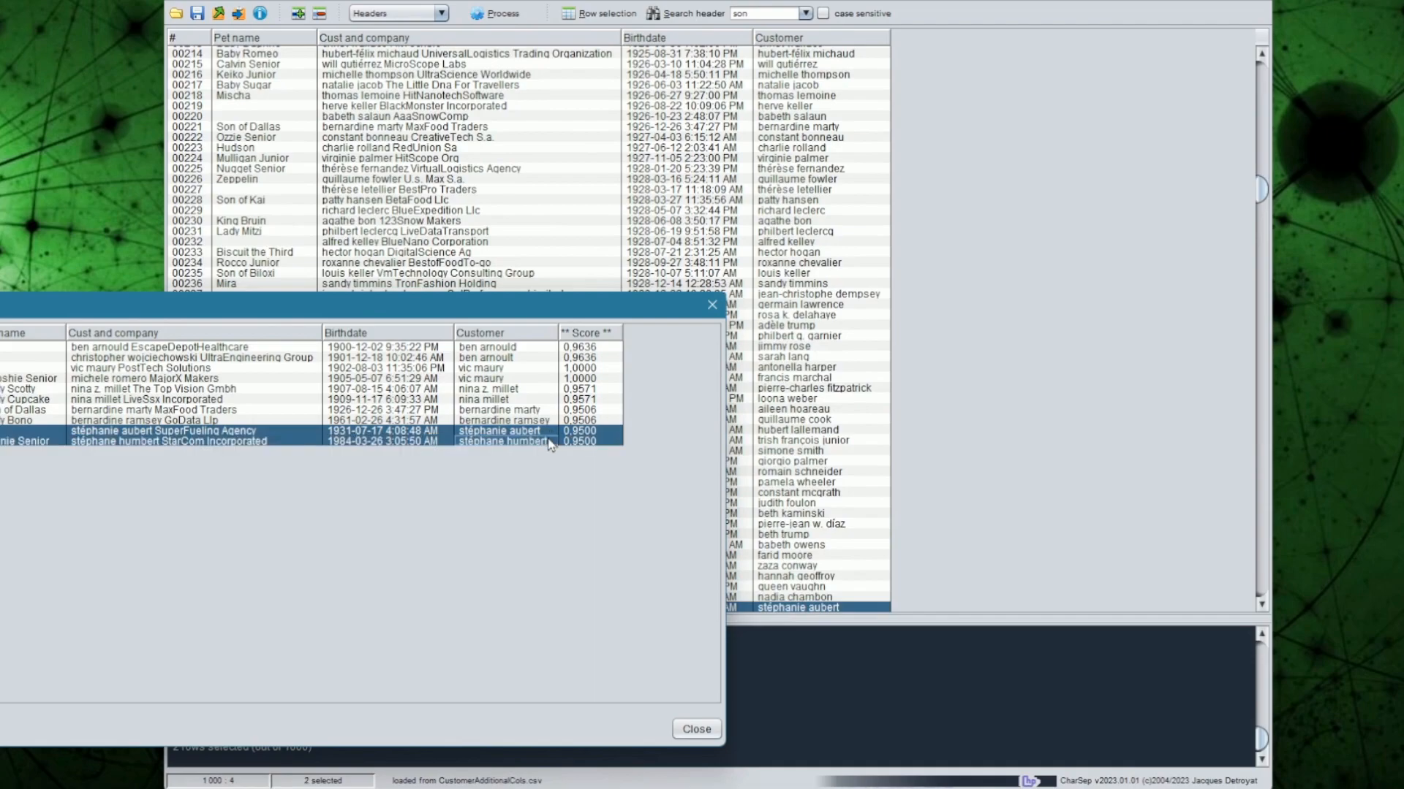
left_click(712, 306)
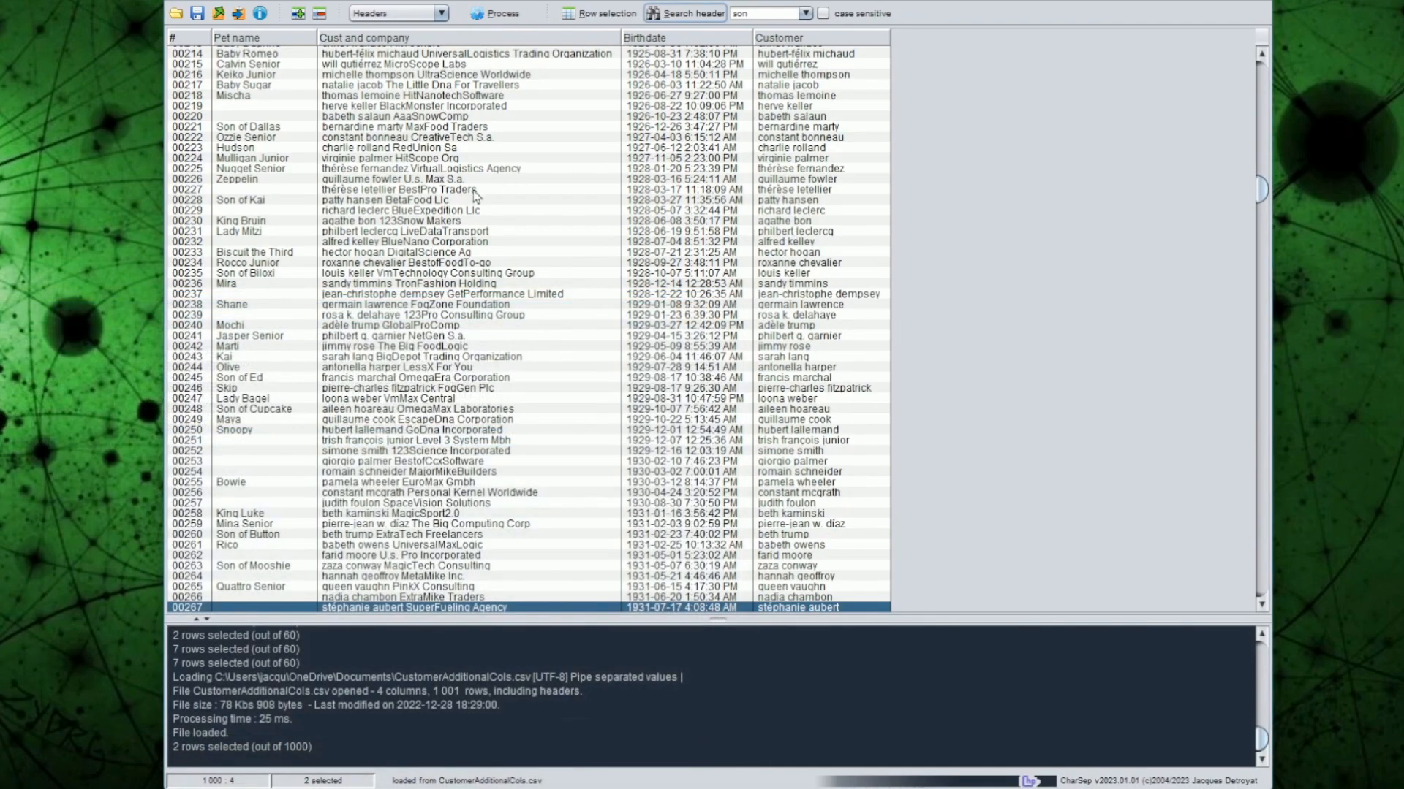
right_click(475, 196)
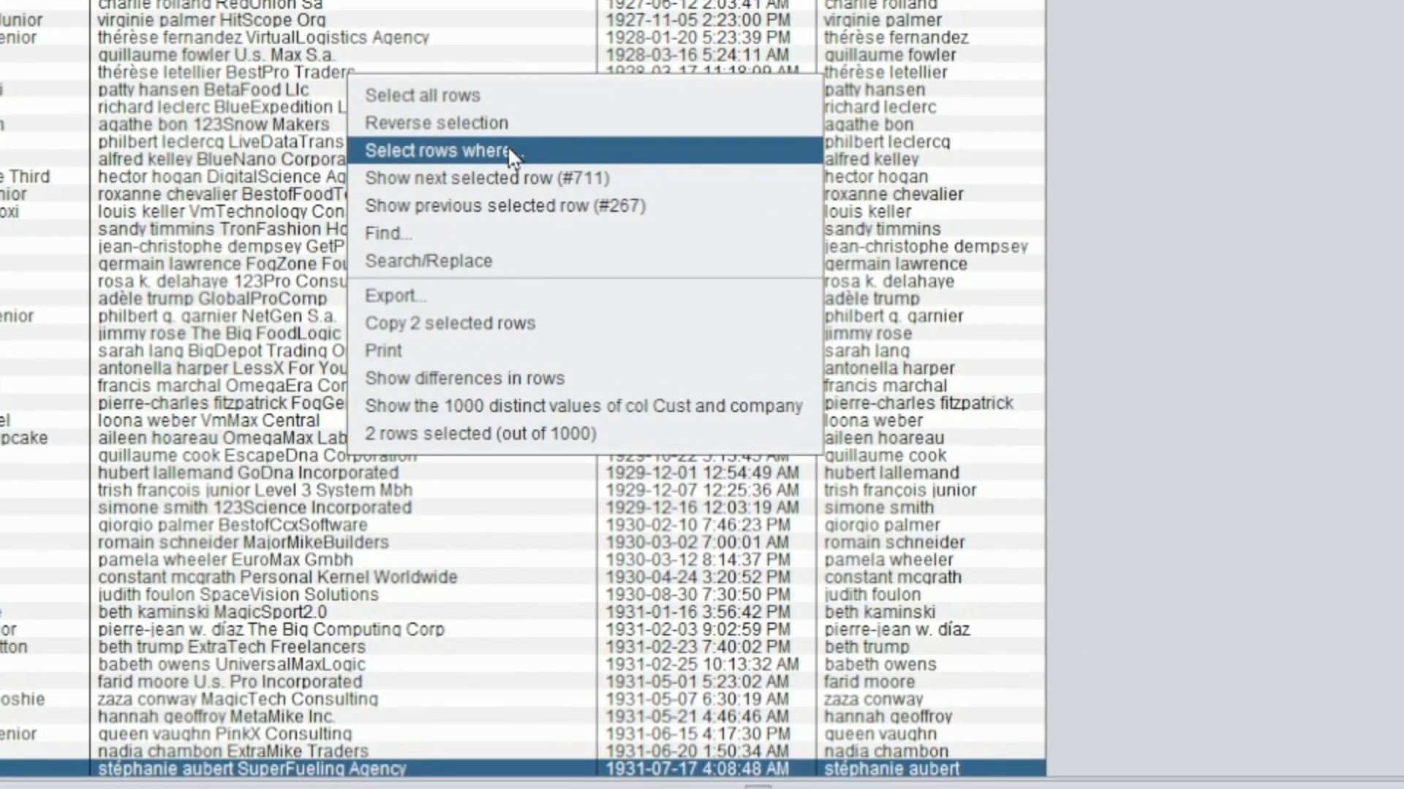
left_click(507, 150)
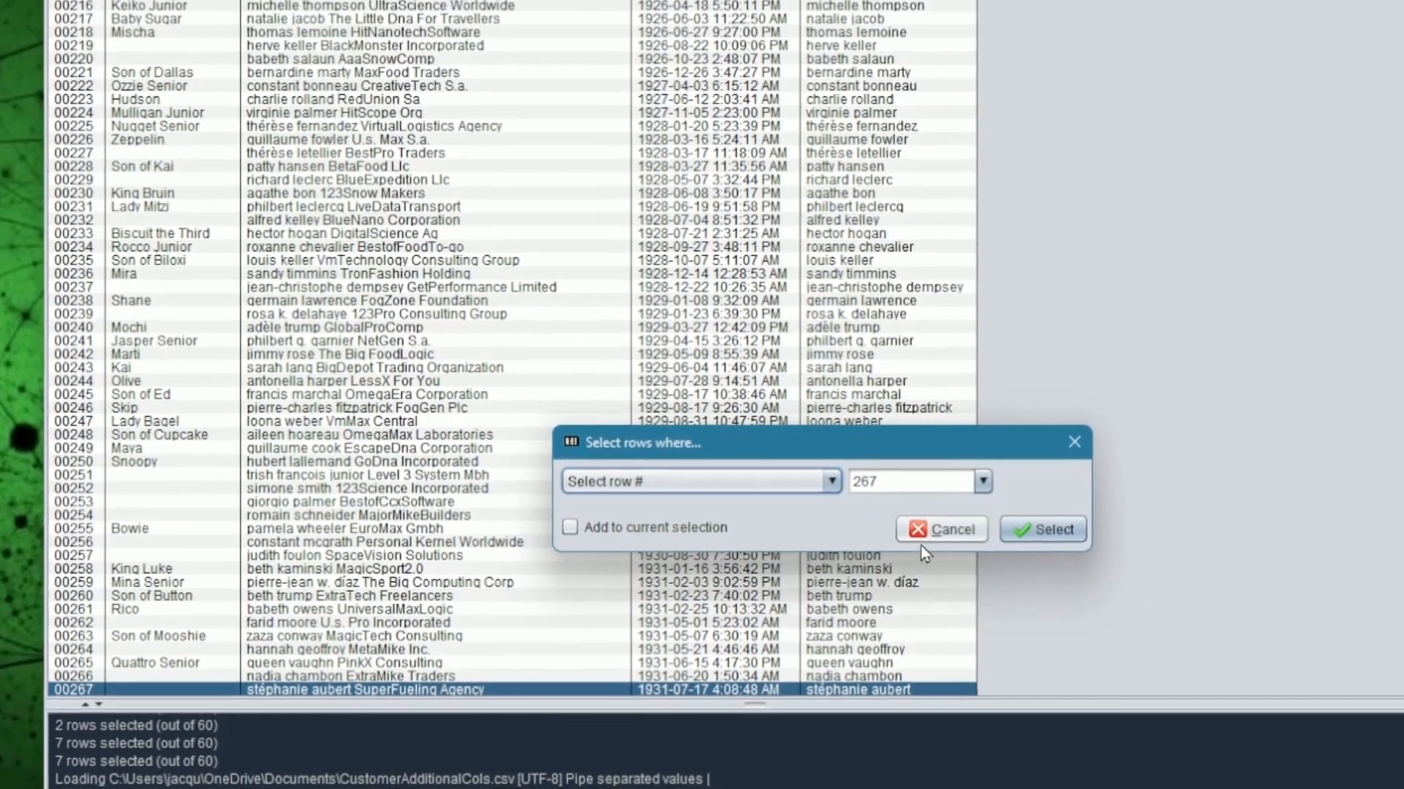
left_click(965, 562)
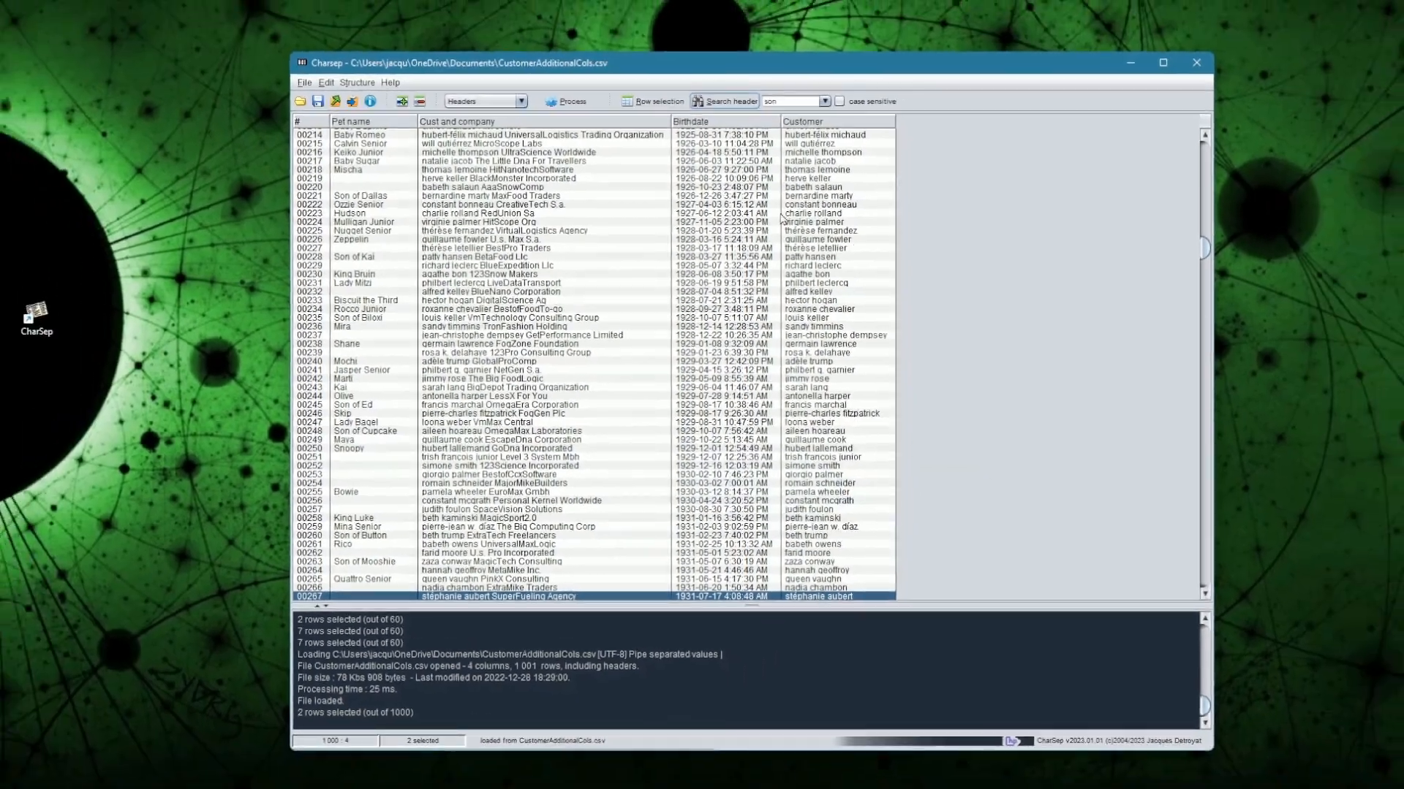
- Select the table row by its number, 26, using the row selection criteria
left_click(665, 102)
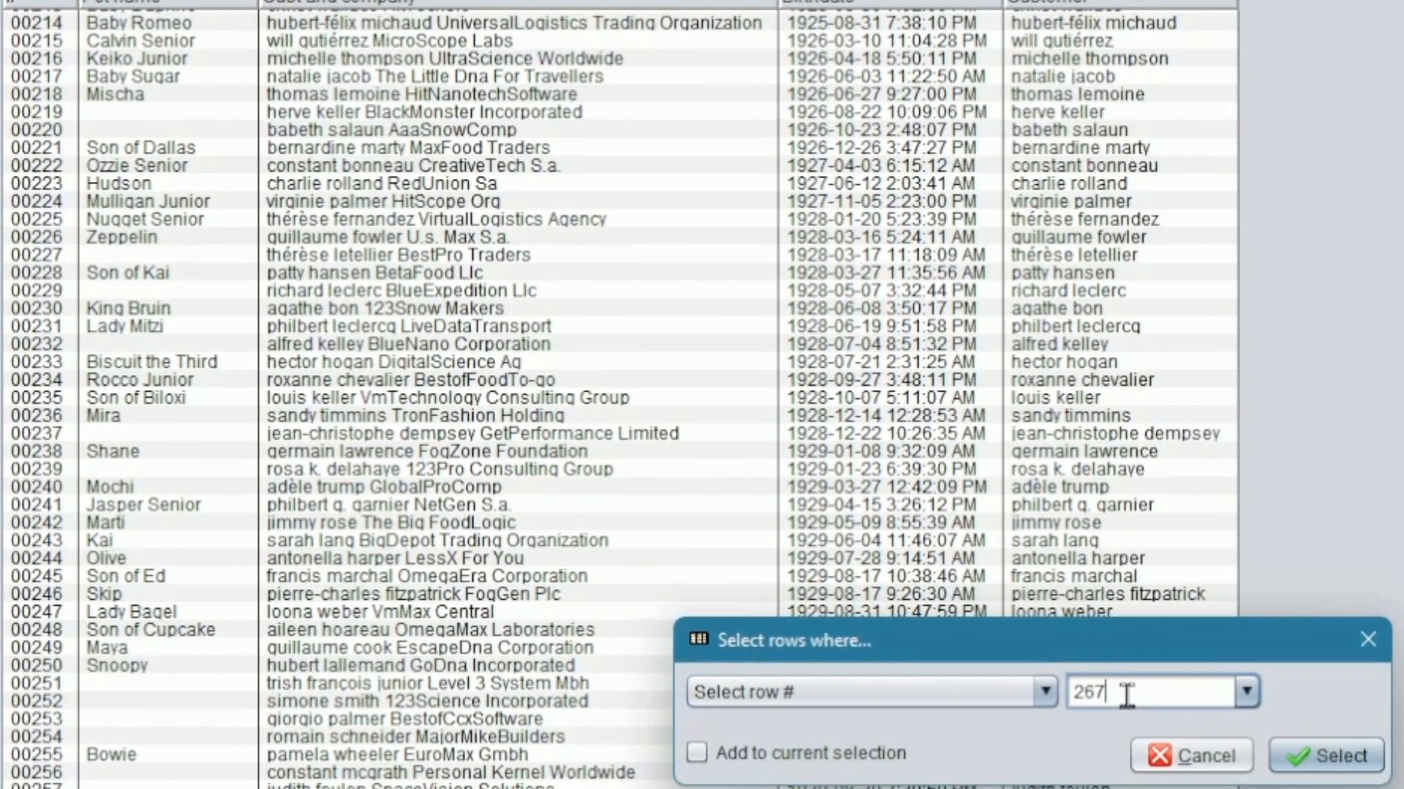
left_click_drag(1126, 695, 901, 700)
type("26")
left_click(1316, 759)
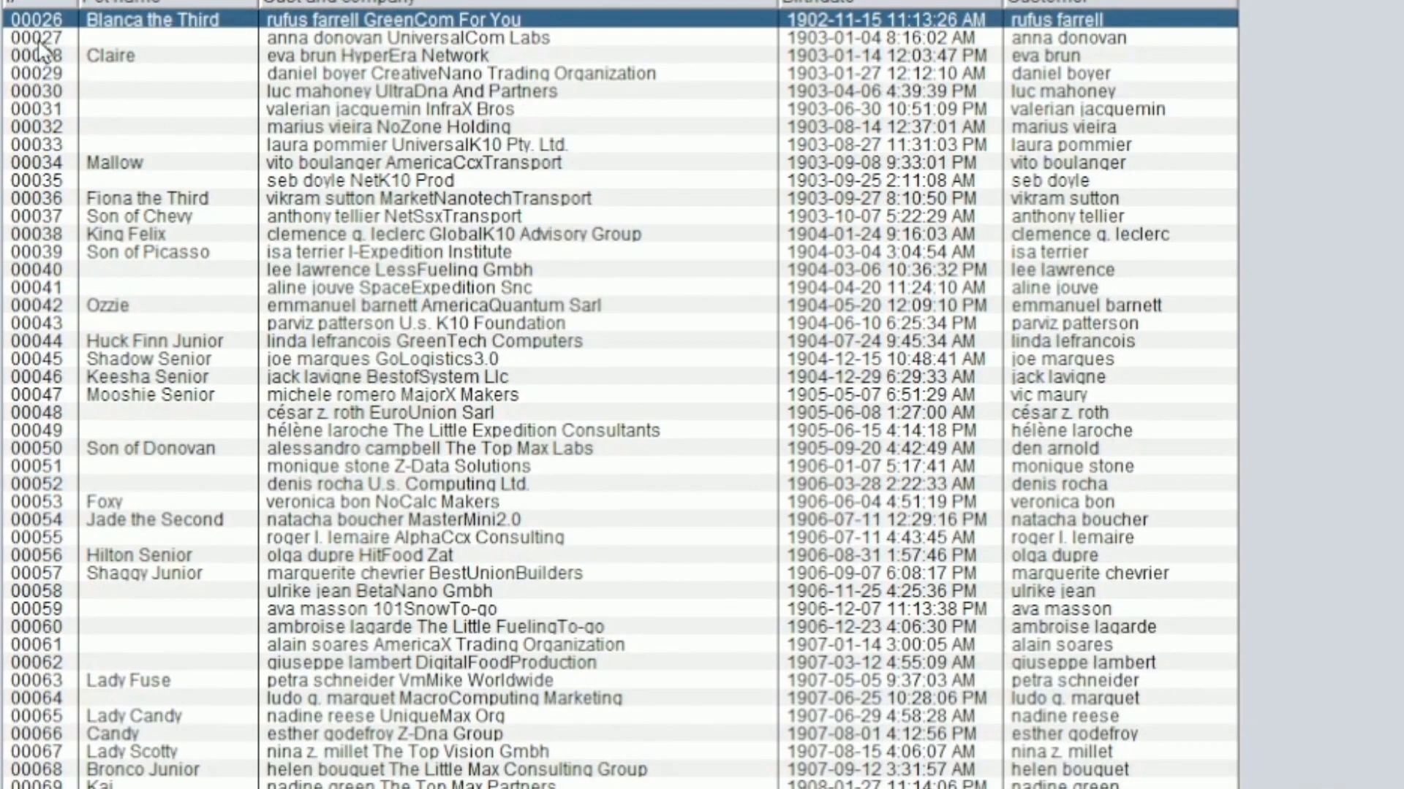
- Select the range from the first row up to row 20 using the row selection criteria
right_click(431, 299)
left_click(464, 372)
left_click(878, 691)
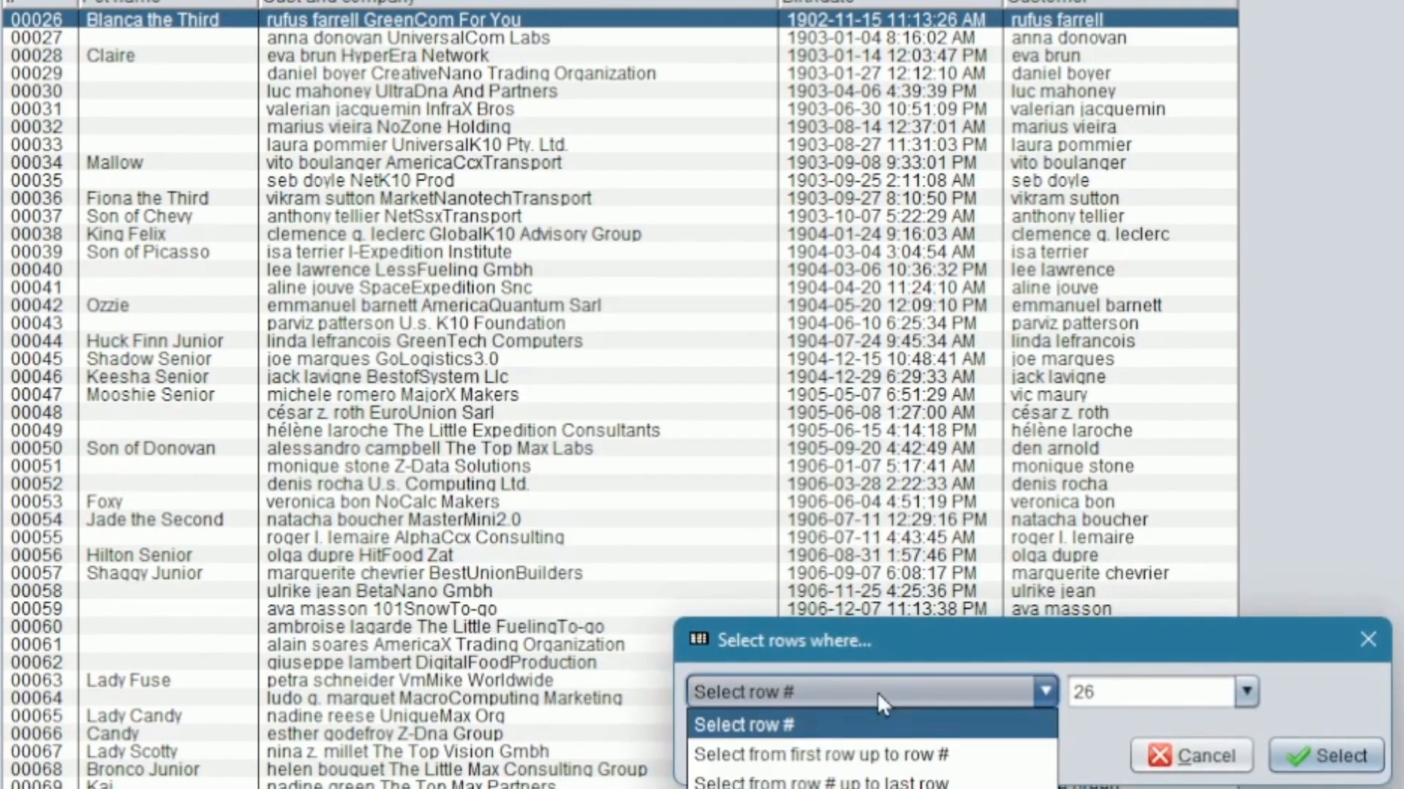
left_click(877, 753)
left_click(1115, 700)
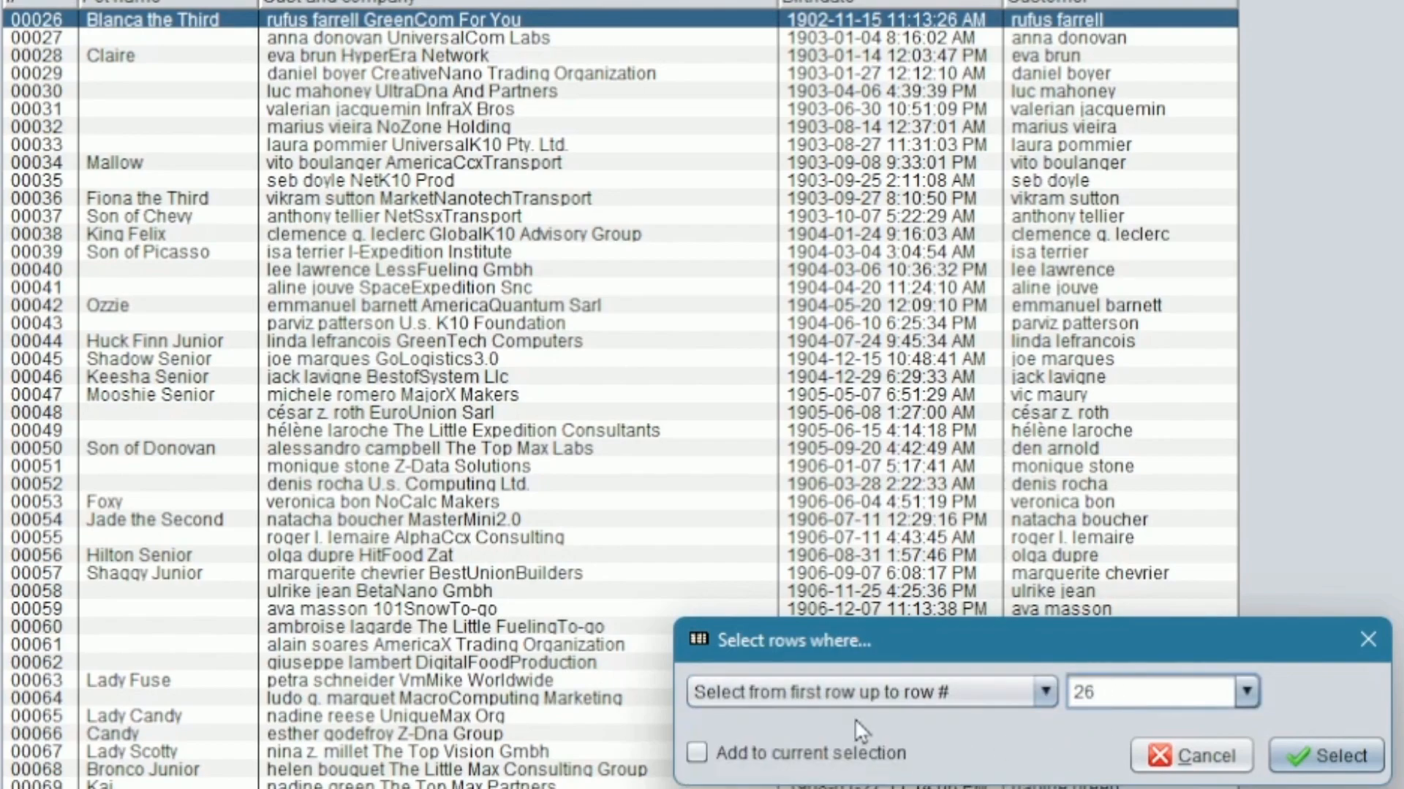
key("ctrl+a")
type("20")
key("Return")
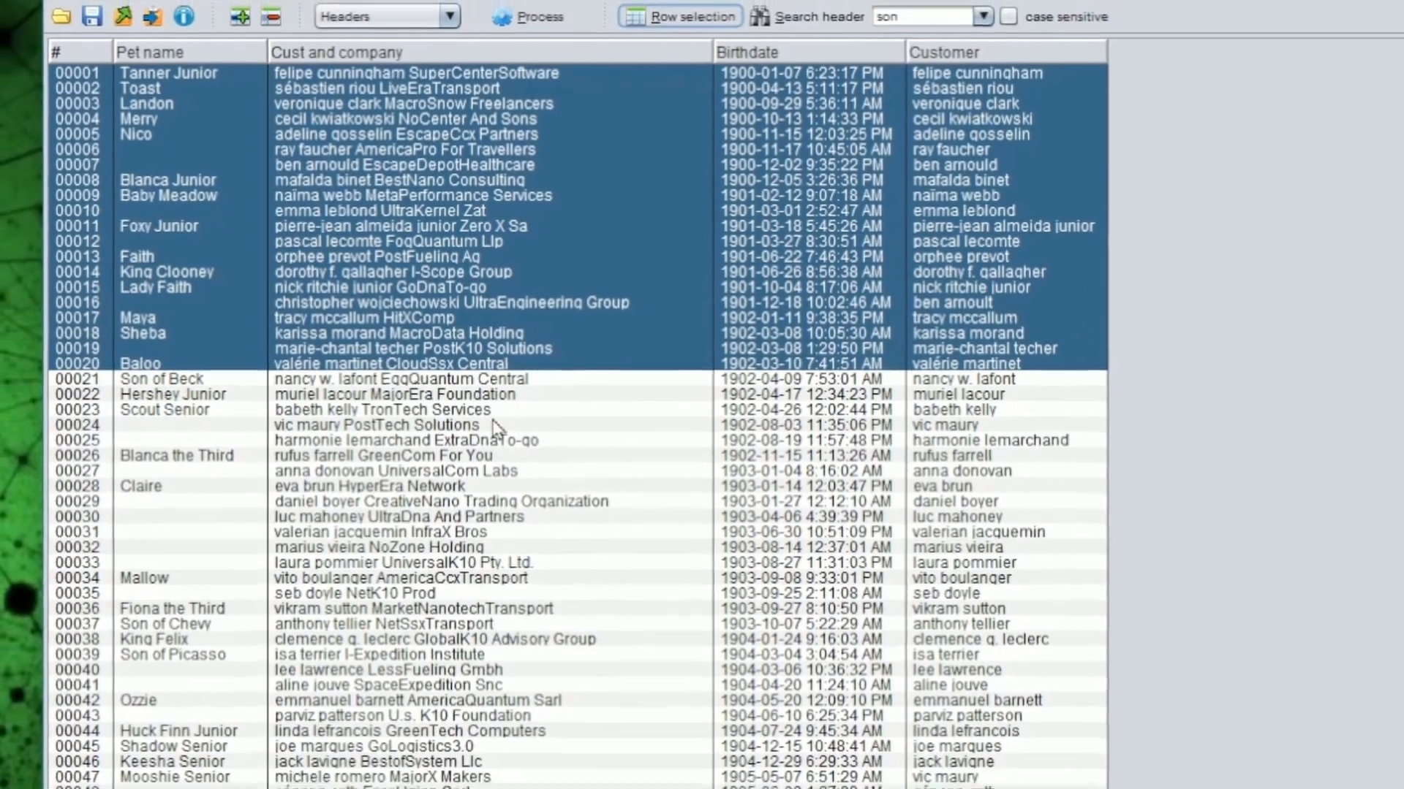
- Select all even rows of the table using the row selection criteria
right_click(525, 433)
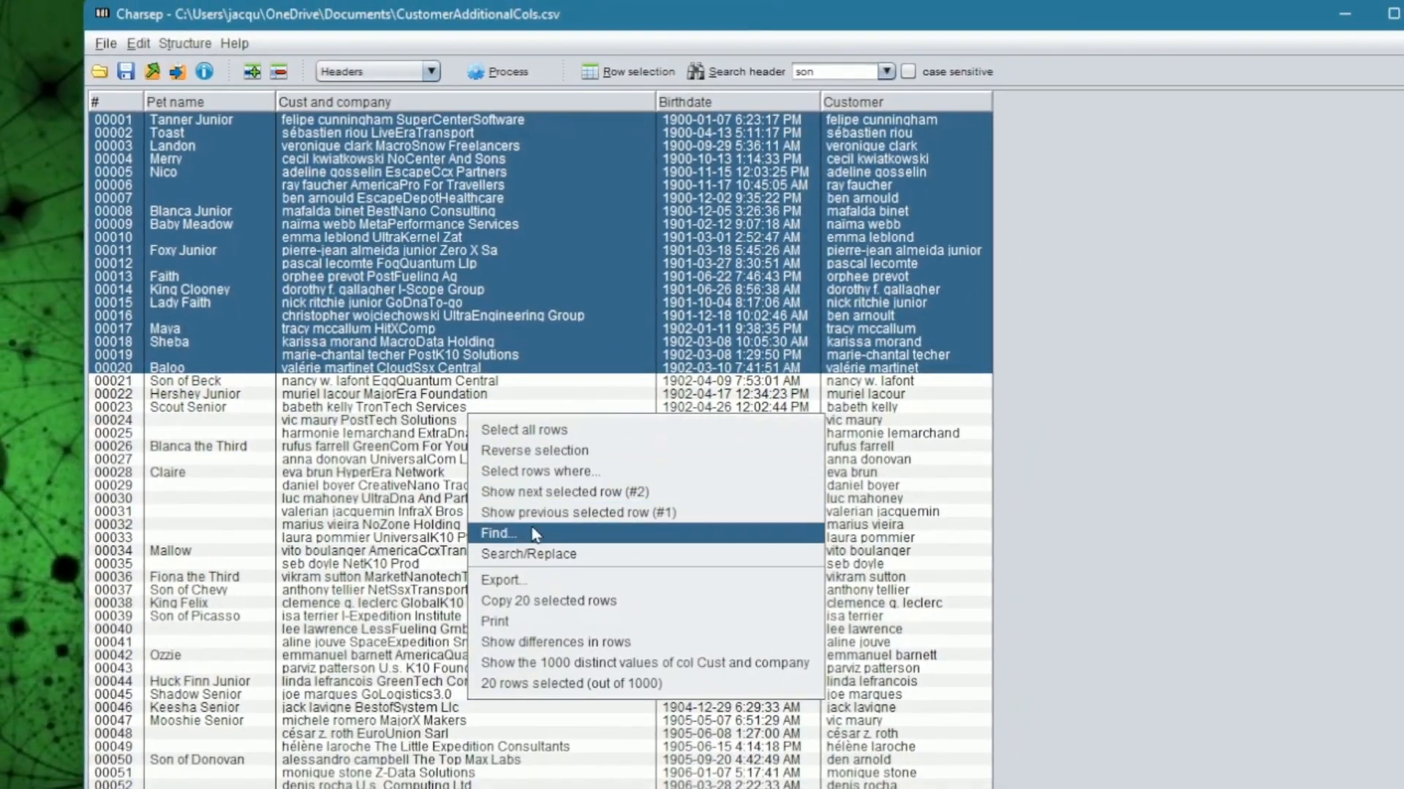
left_click(530, 474)
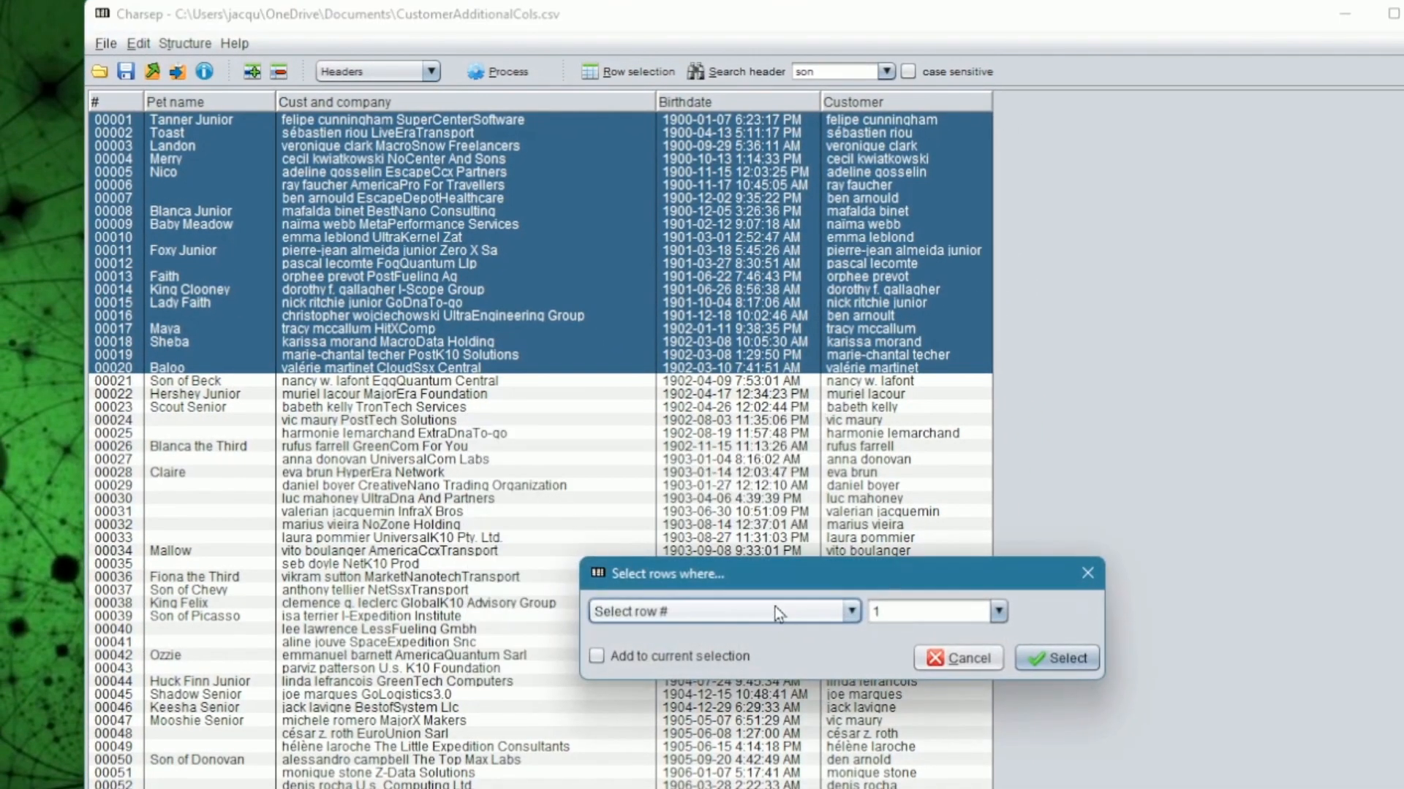
left_click(804, 611)
left_click(741, 731)
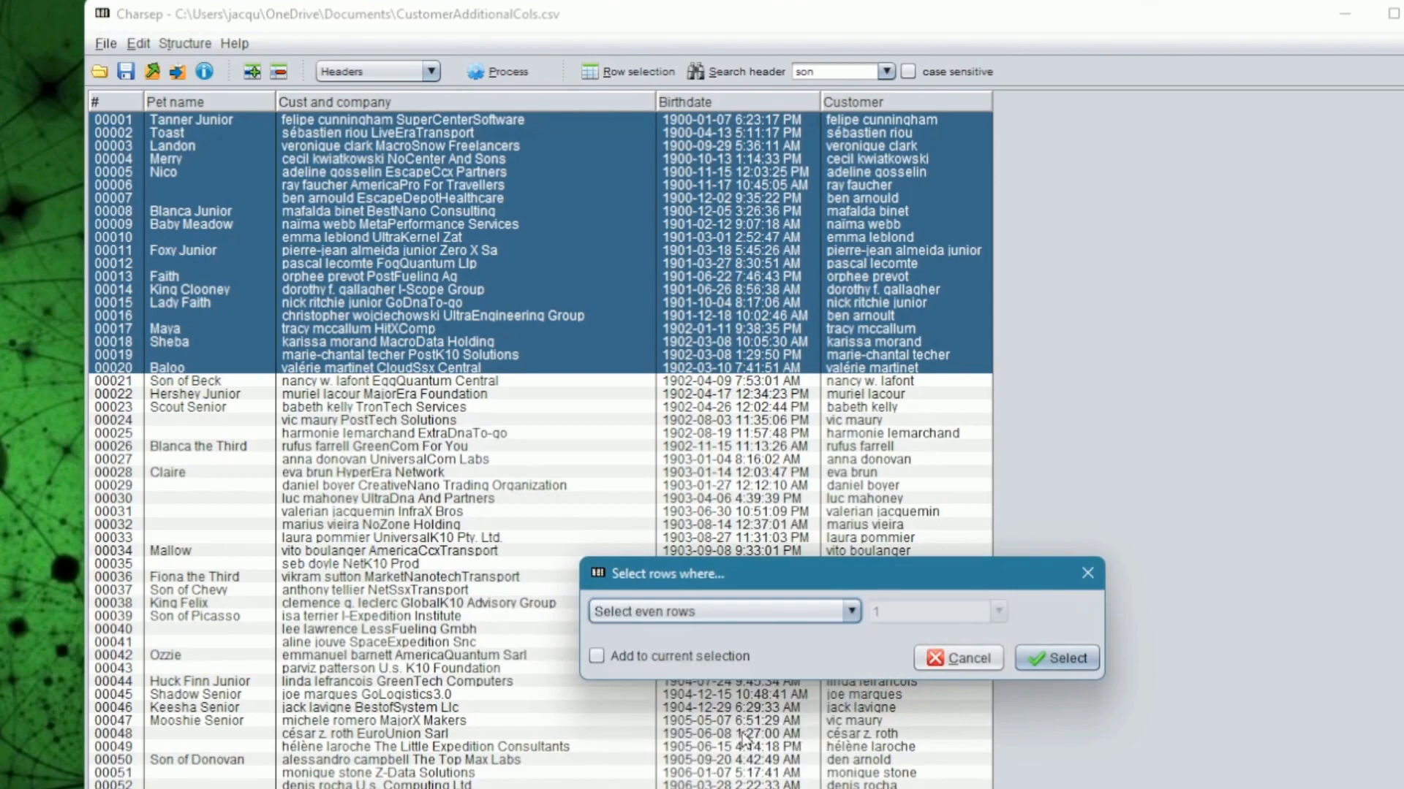
left_click(1065, 652)
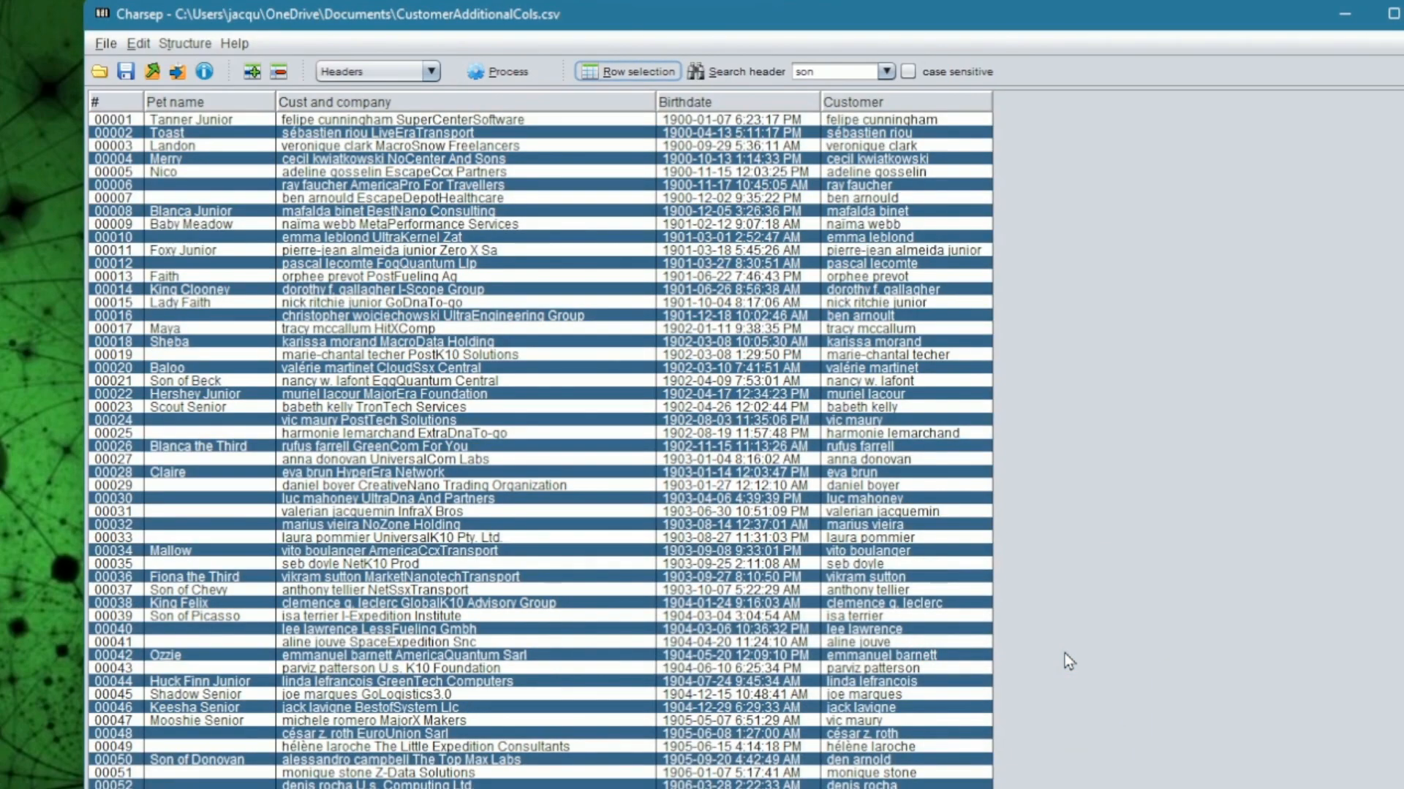
left_click(486, 330)
right_click(486, 336)
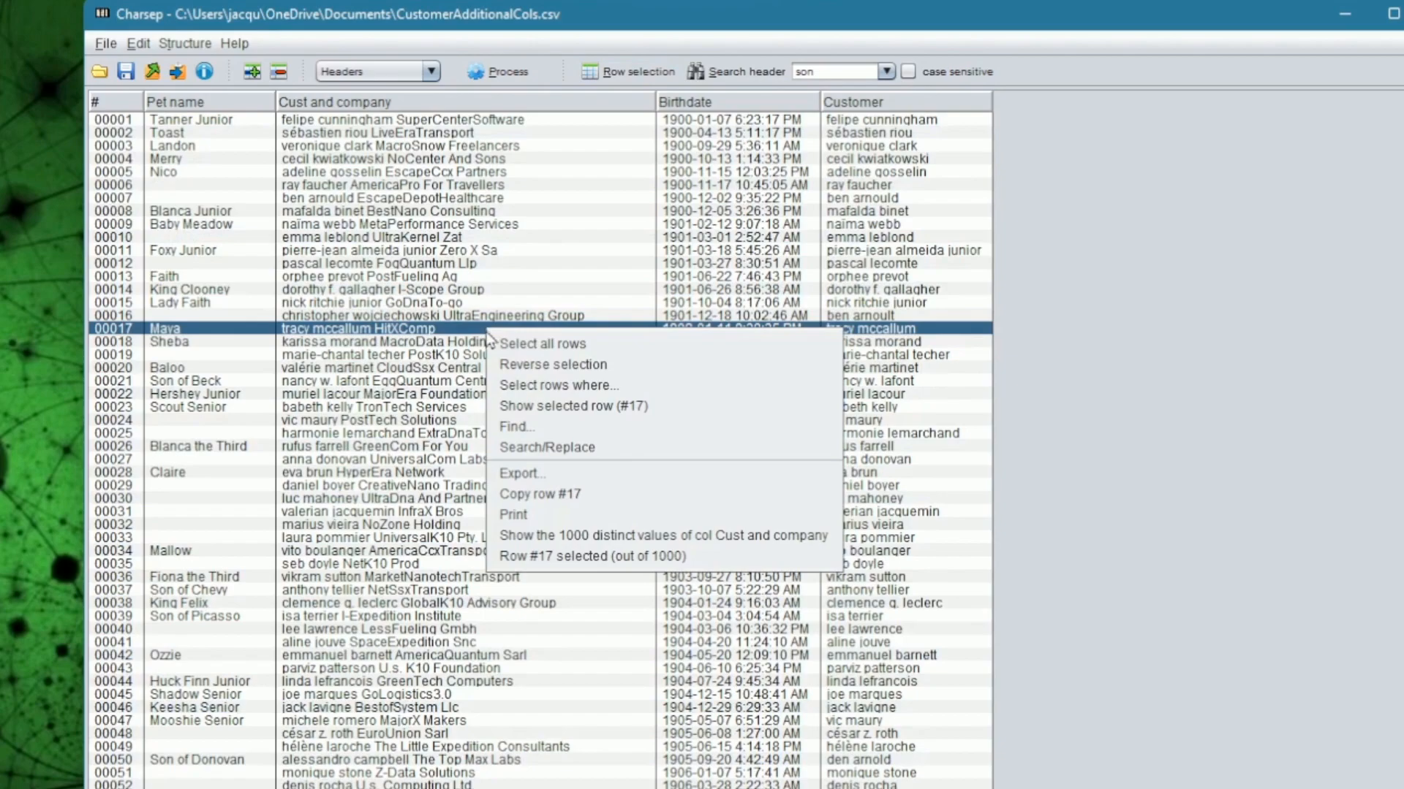
left_click(545, 424)
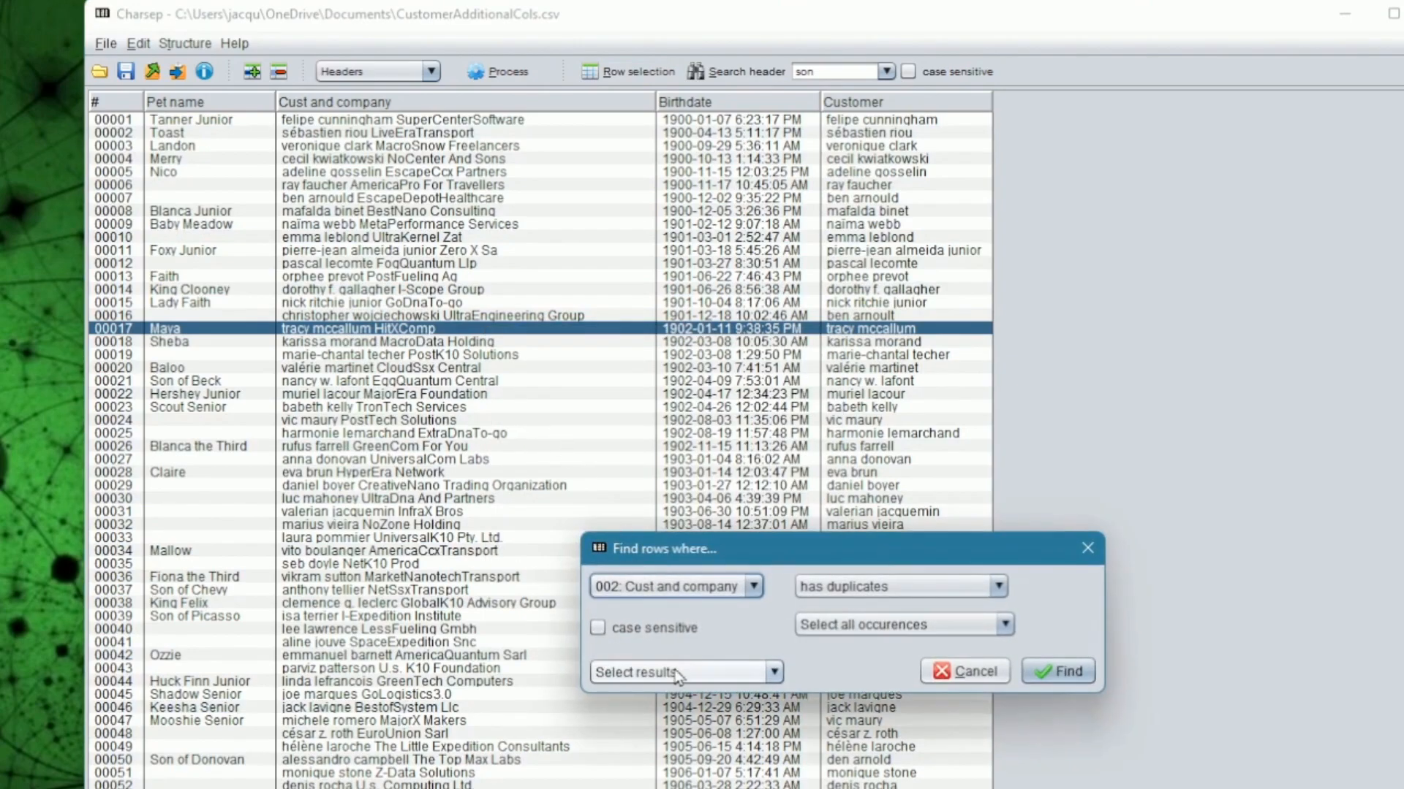
left_click(965, 671)
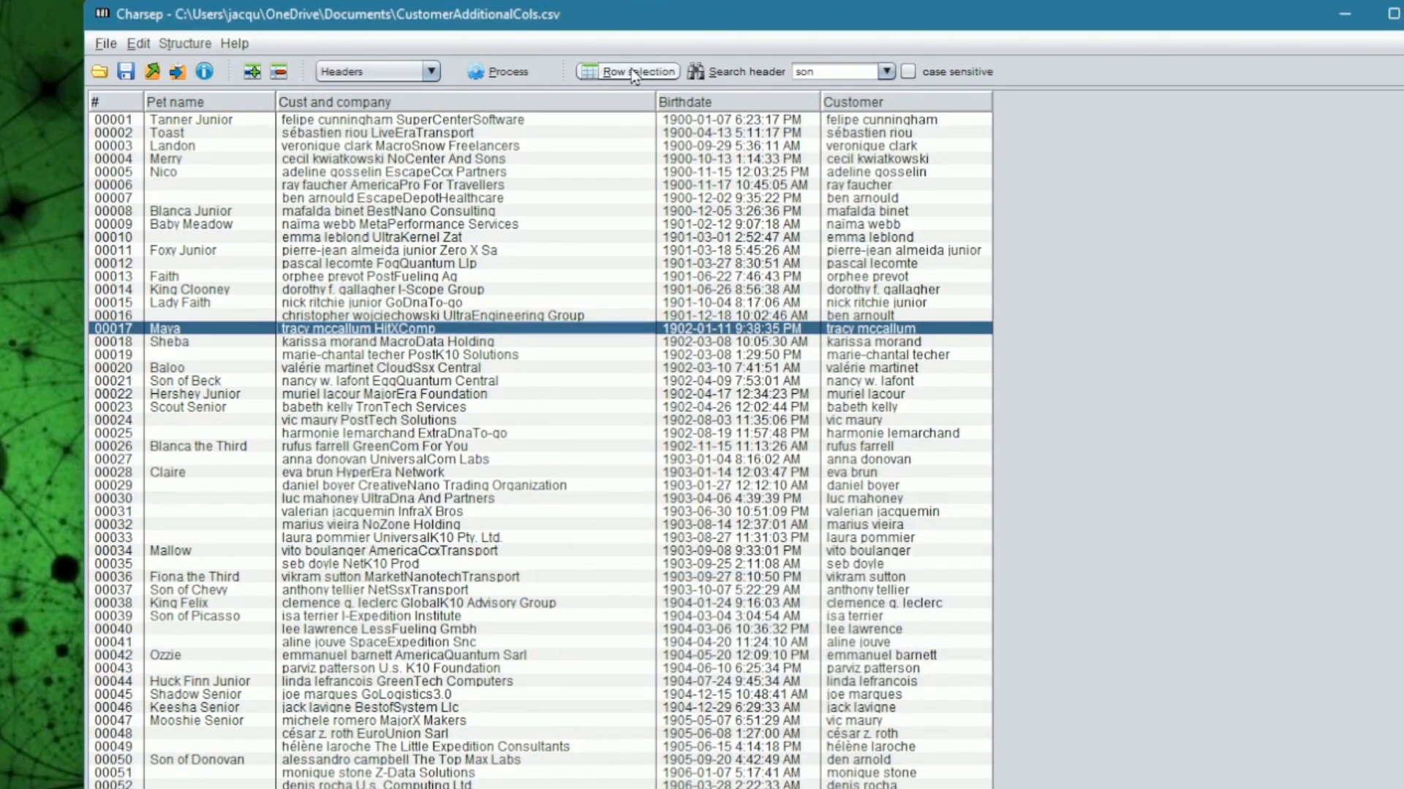
- Select an evenly distributed number of rows across the table, with the number set to 200
left_click(630, 71)
left_click(687, 613)
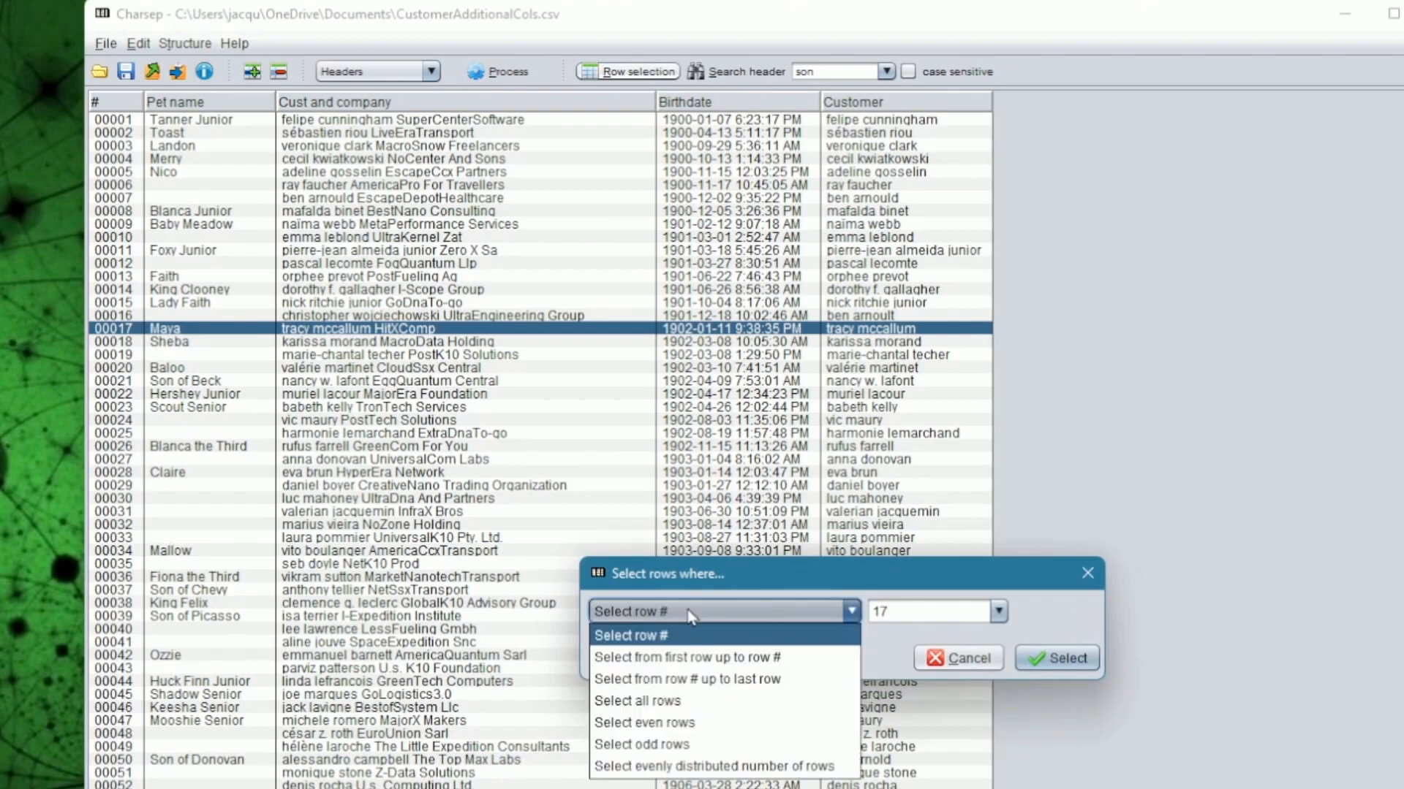
left_click(720, 764)
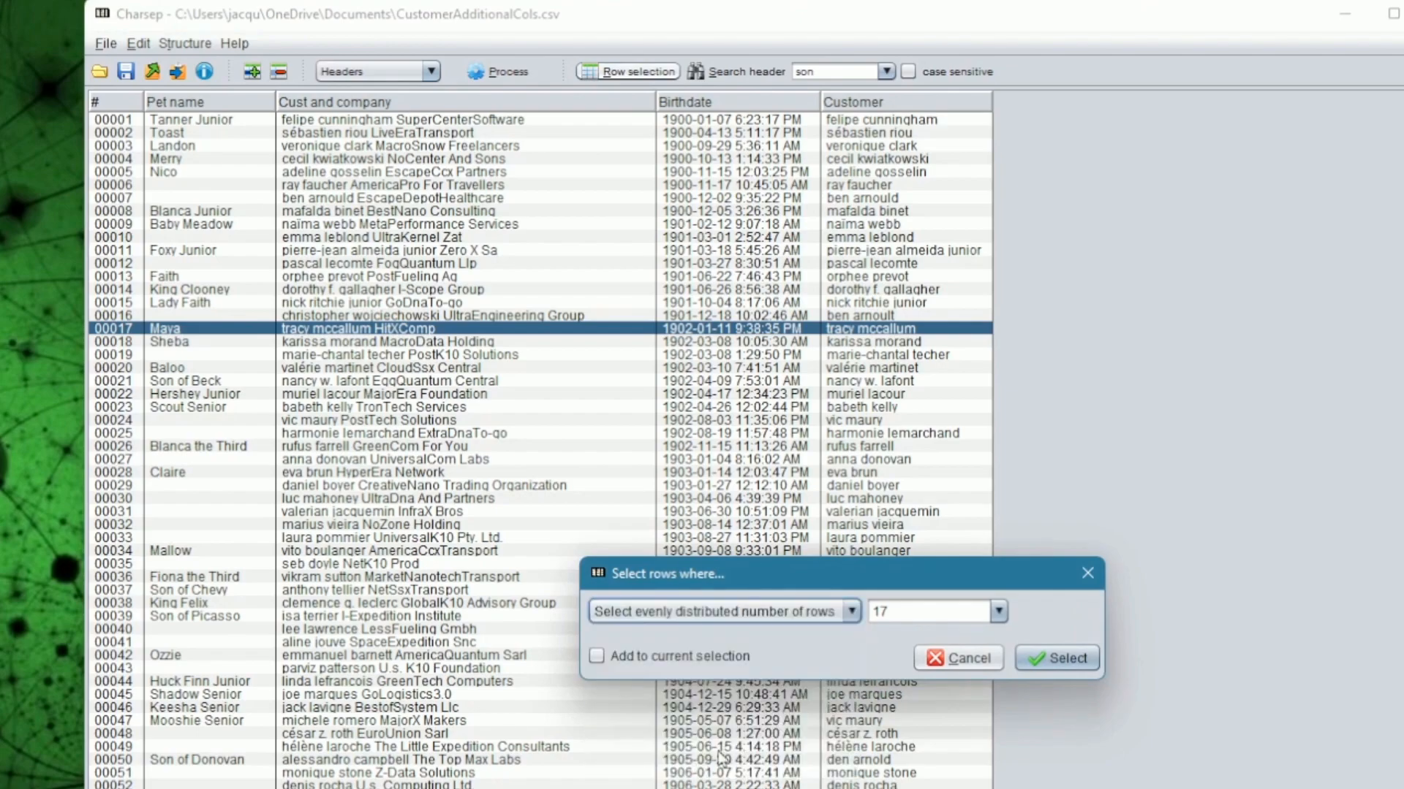
left_click(906, 611)
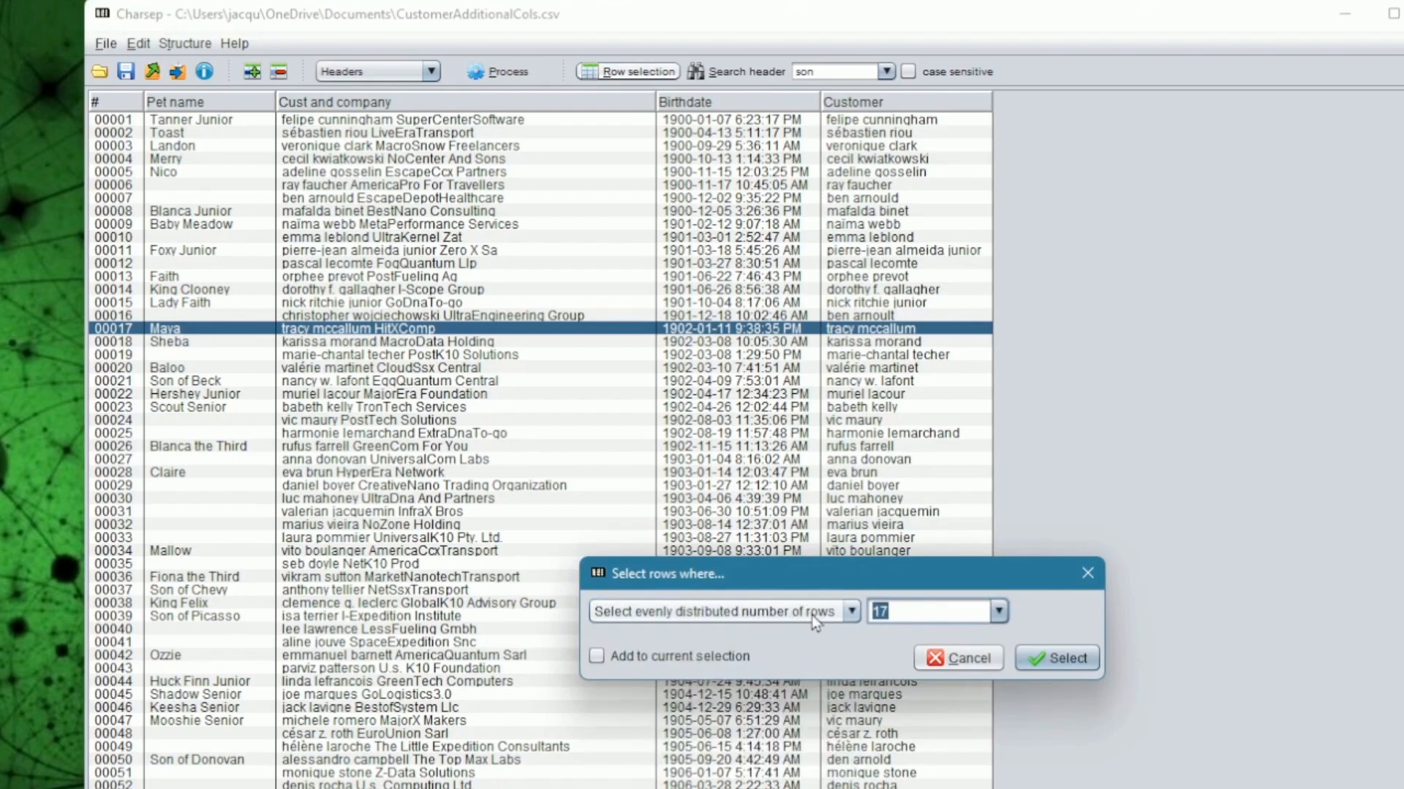
type("200")
left_click(1052, 658)
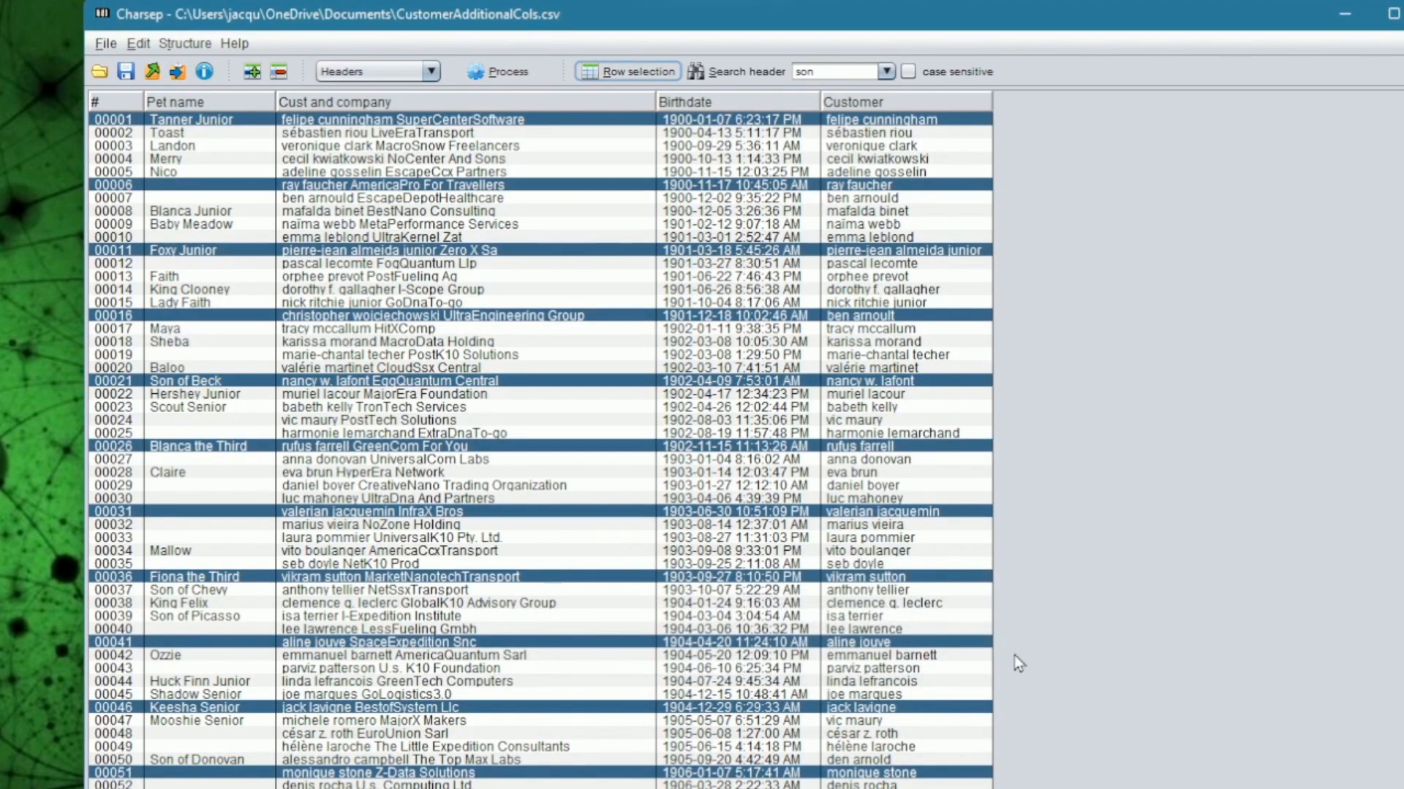
- Select all rows and remove rows 15 to 26 and row 33 from the selection
right_click(436, 410)
left_click(481, 421)
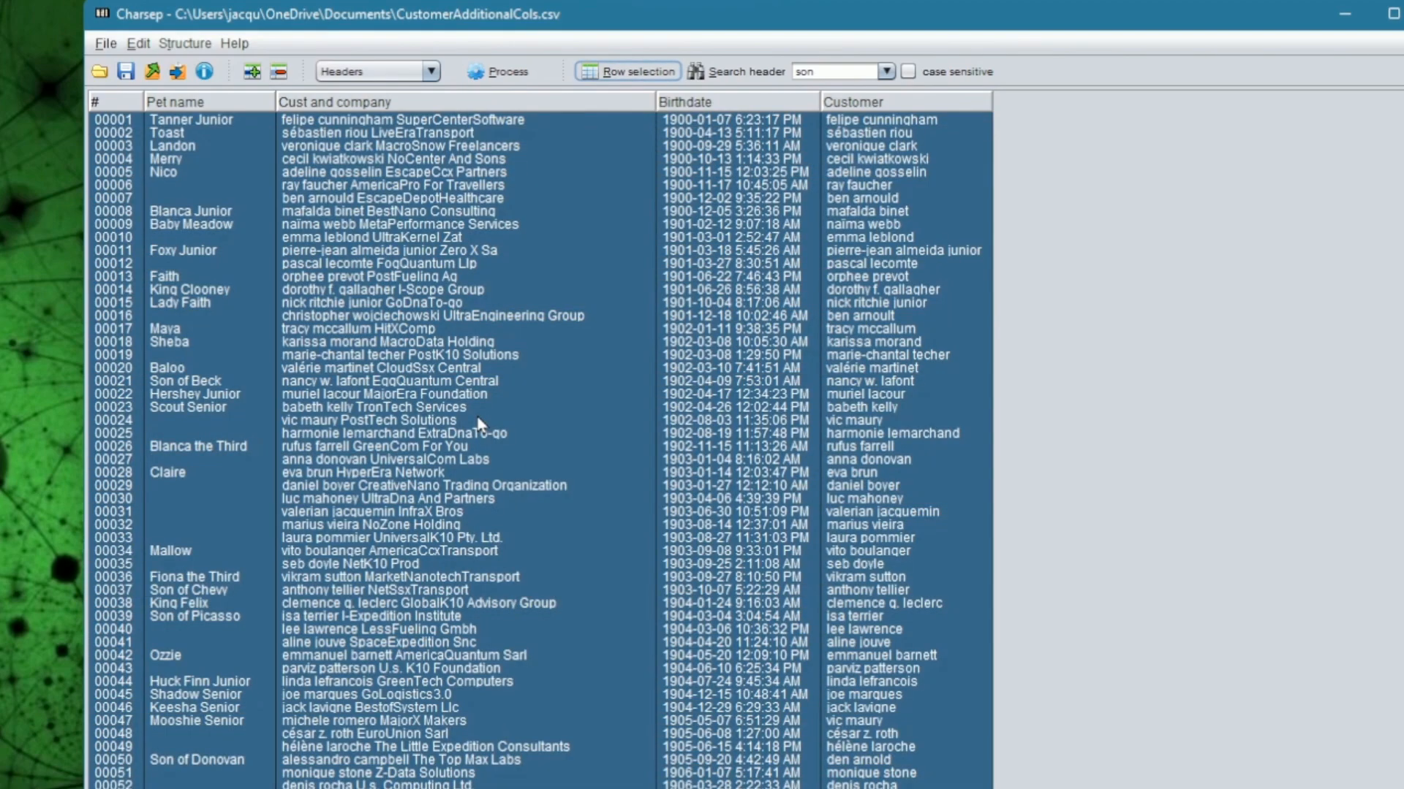
left_click_drag(468, 303, 469, 447)
left_click(469, 537, "ctrl")
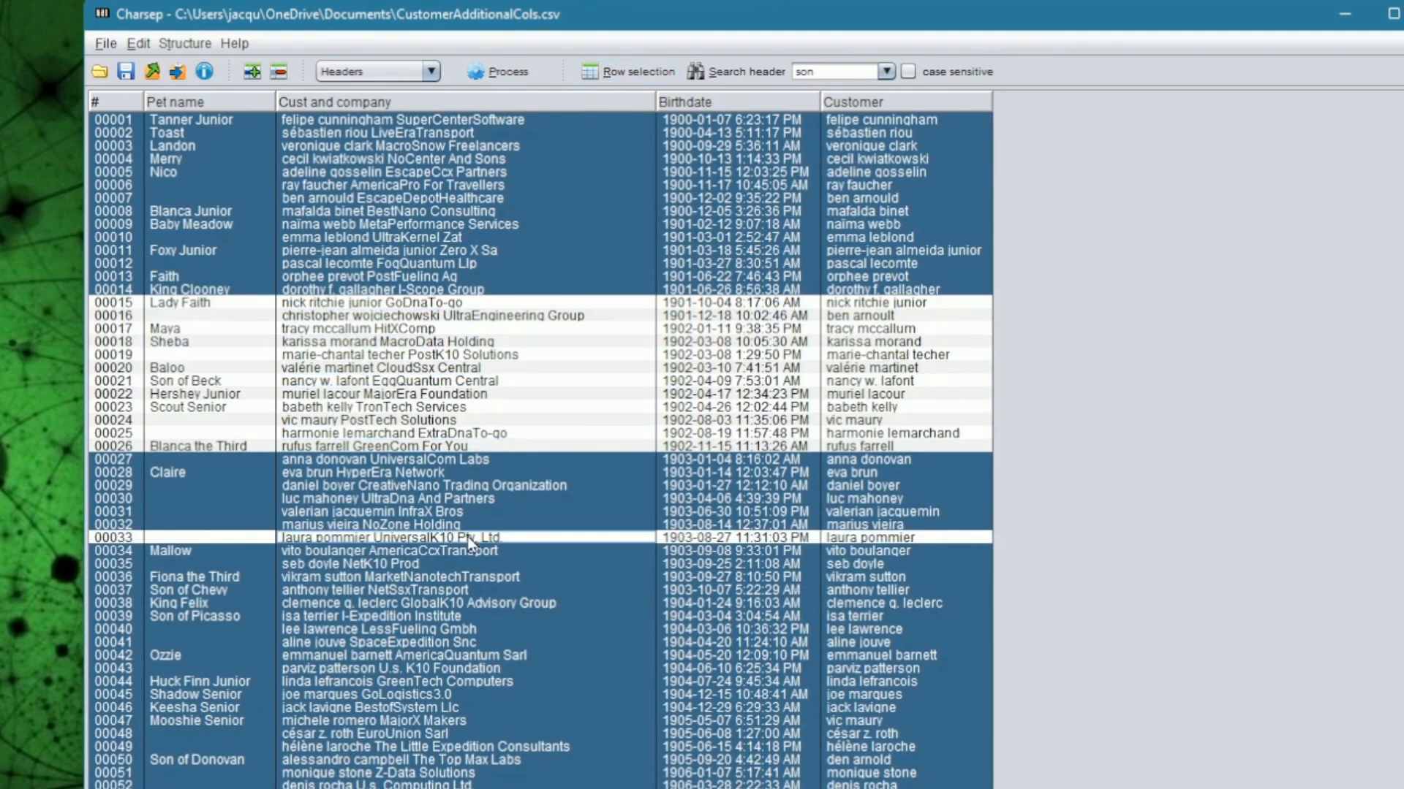
- Reverse the row selection so only the excluded rows are selected, and reverse it back again
right_click(472, 377)
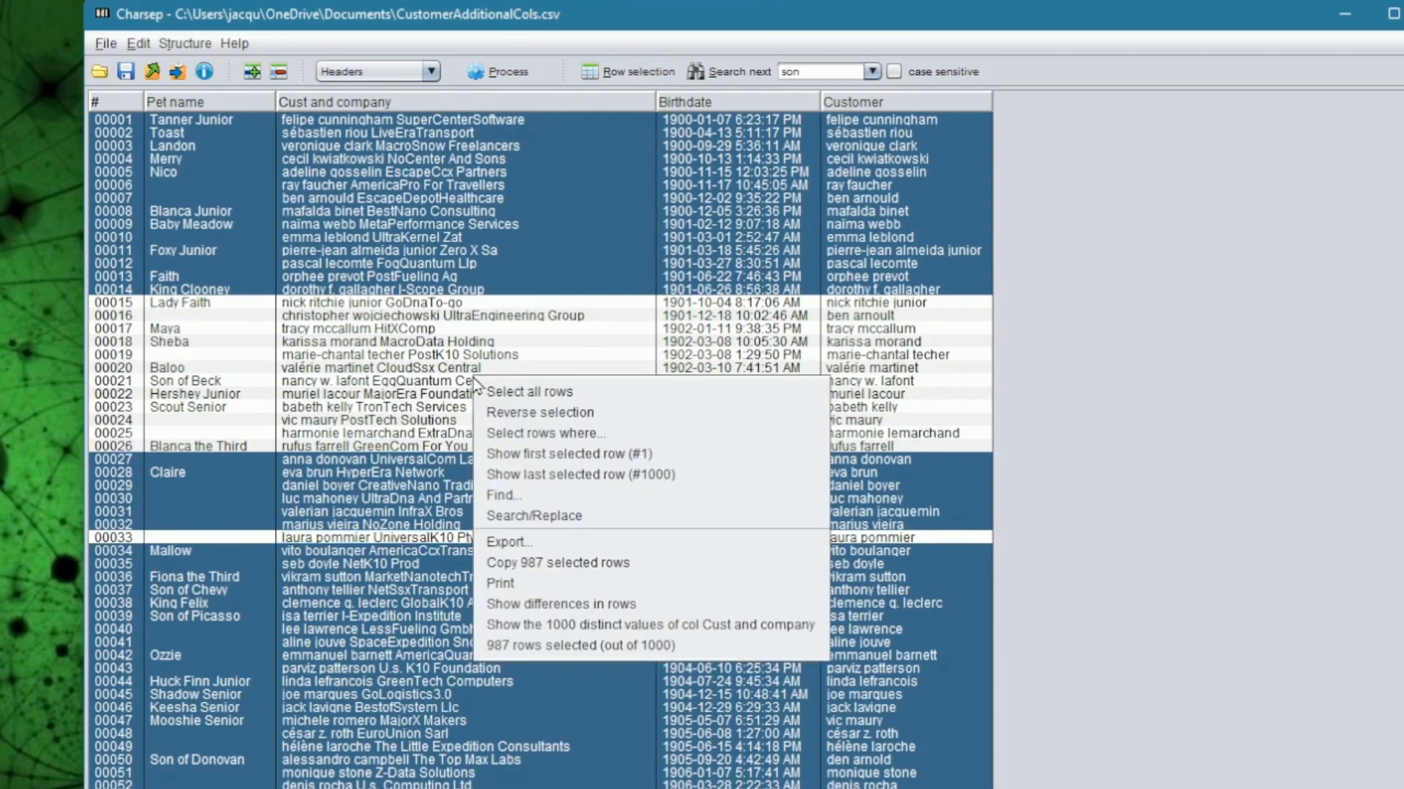
left_click(517, 414)
right_click(516, 414)
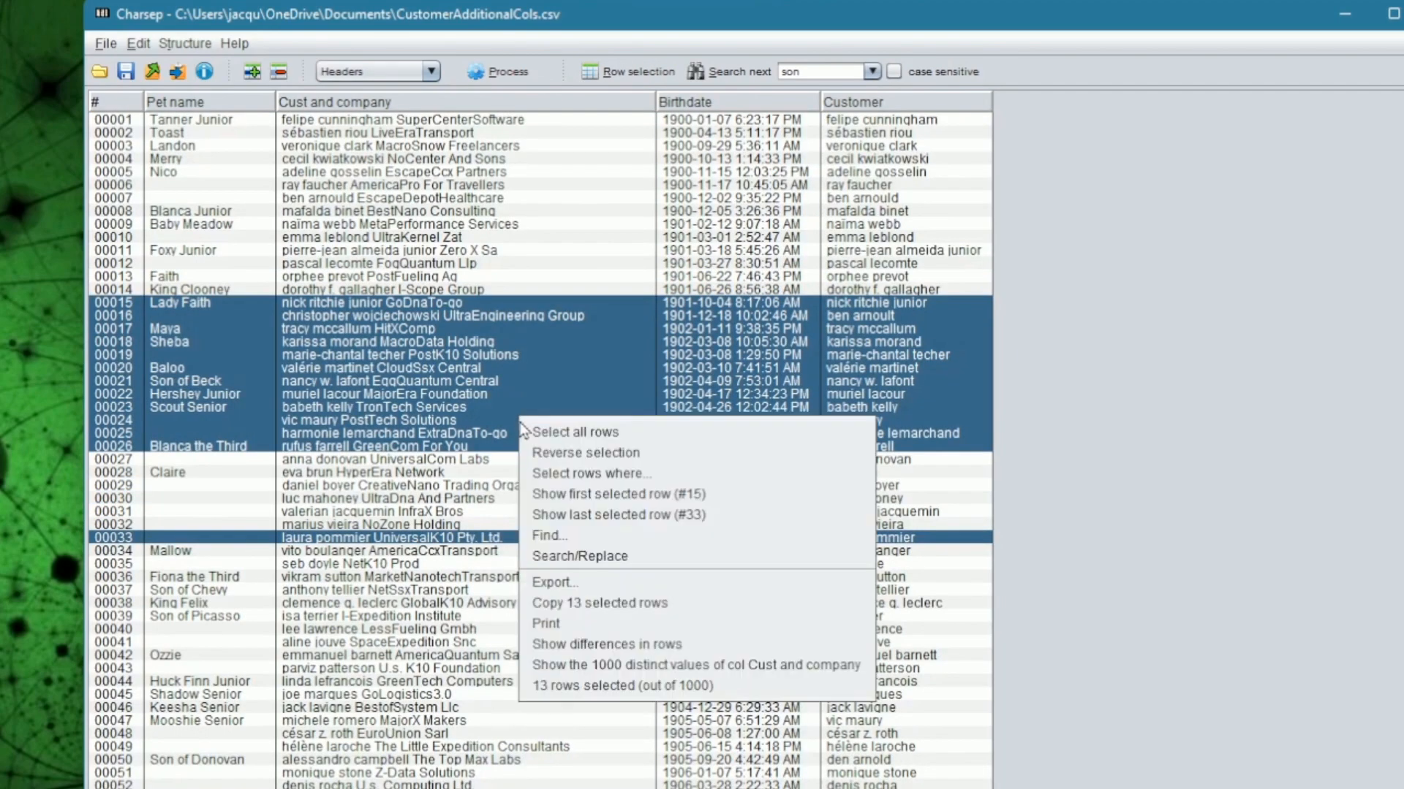
left_click(529, 454)
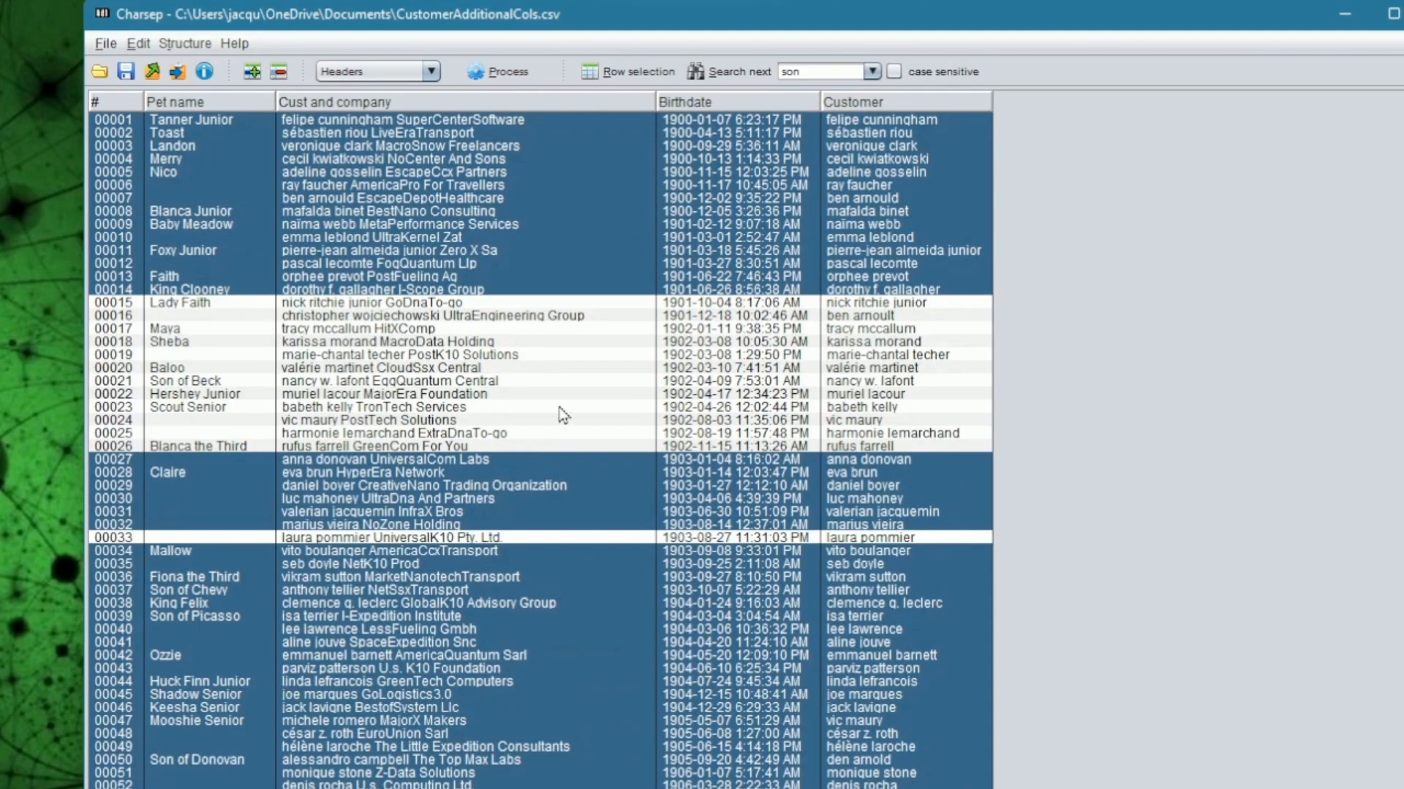
- Open the About Charsep information to view the version and online help address
left_click(249, 44)
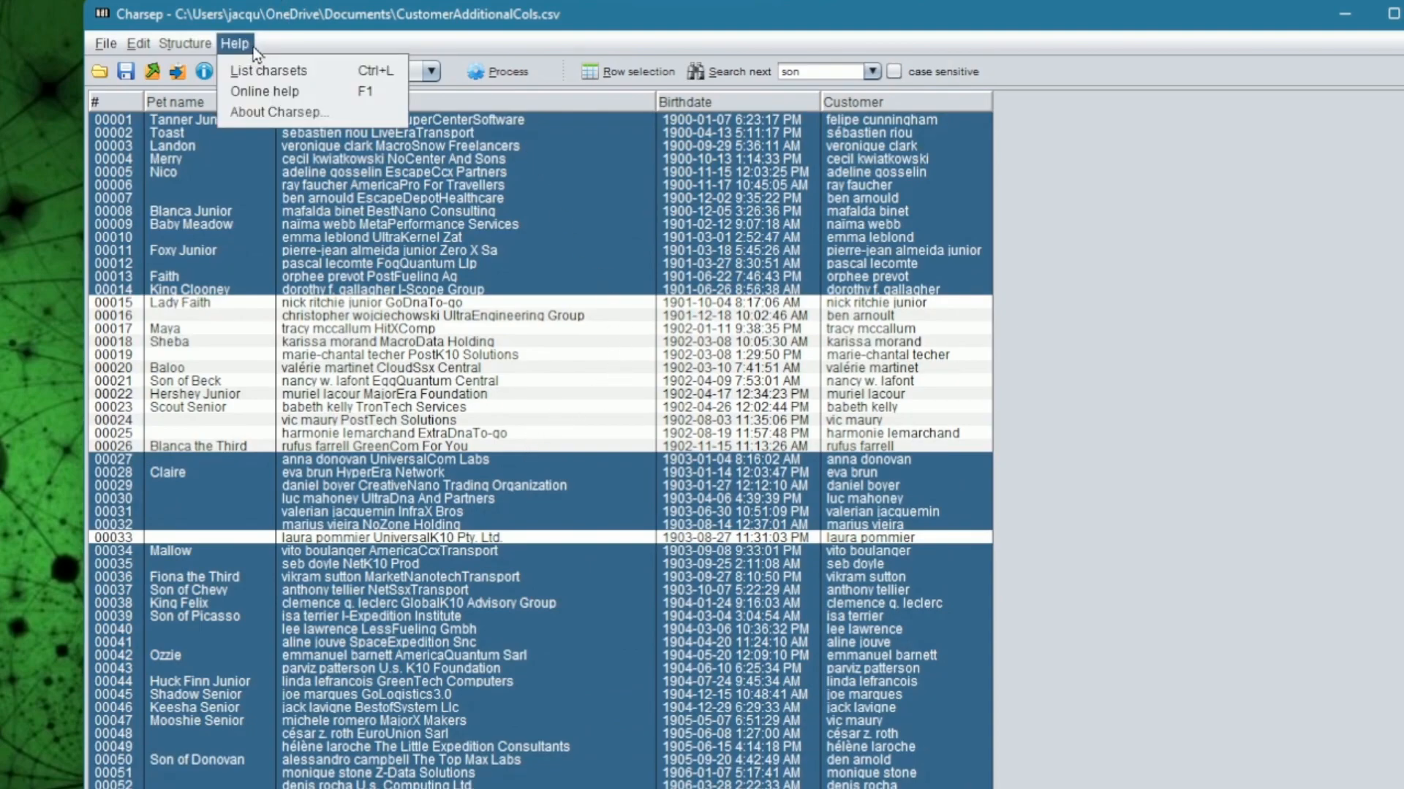
left_click(264, 117)
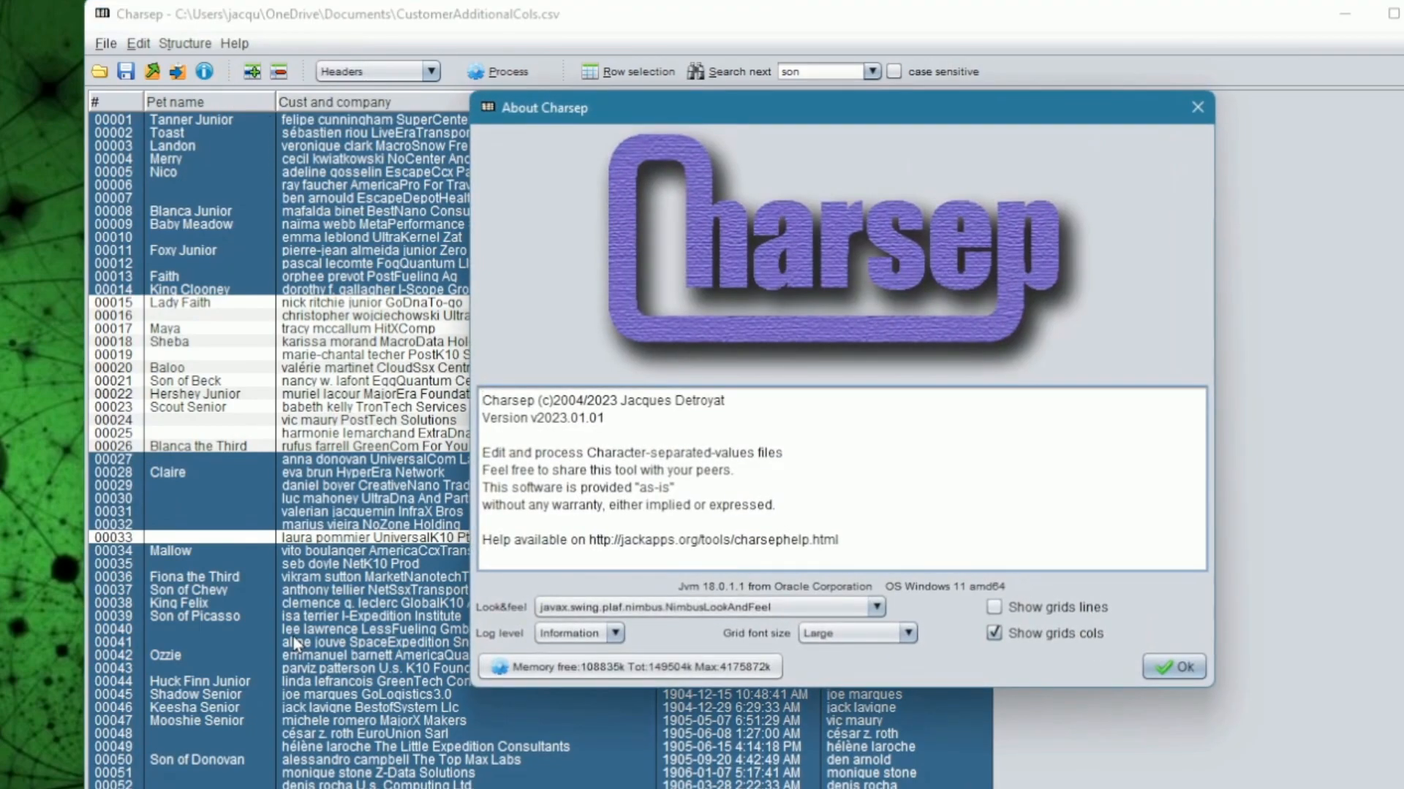